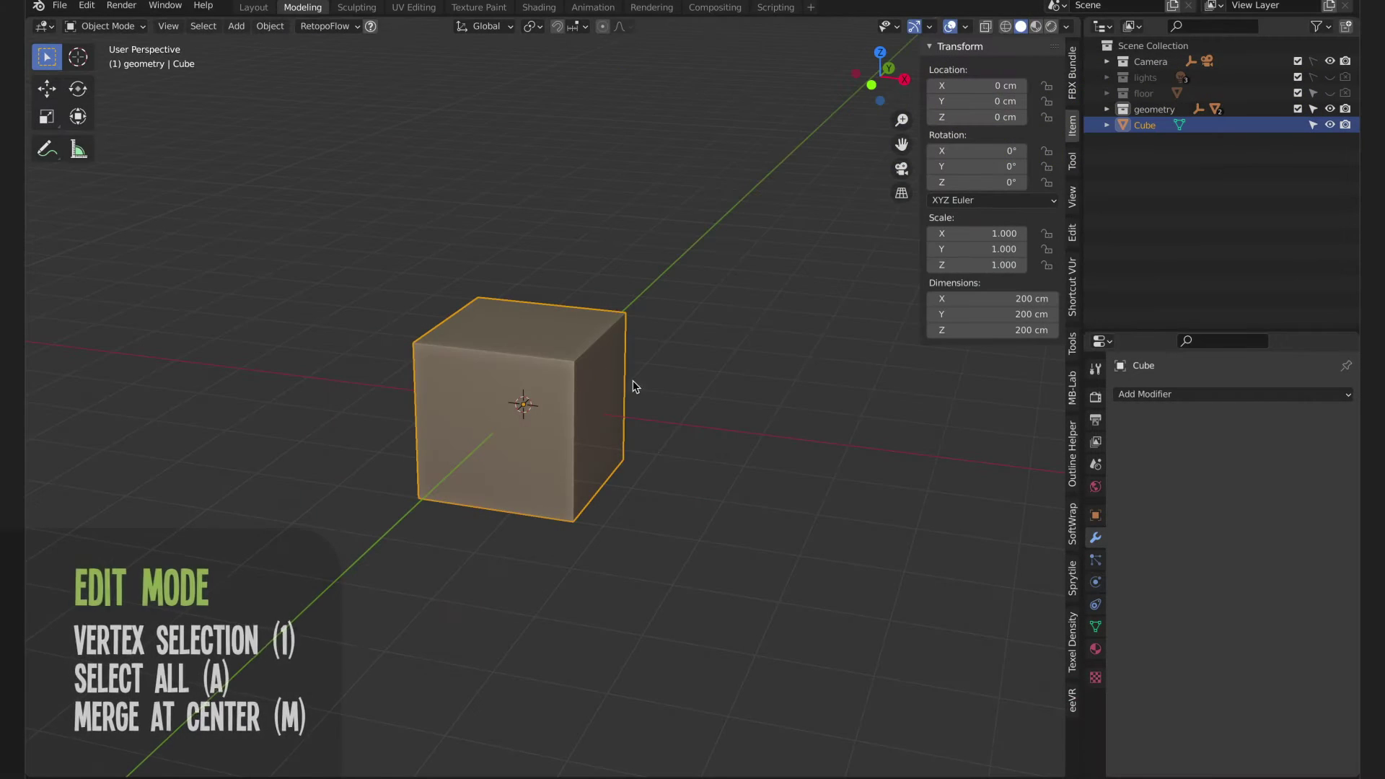
# Merge all of the cube's vertices At Center into a single point
pyautogui.press('Tab')
pyautogui.press('1')
pyautogui.press('m')
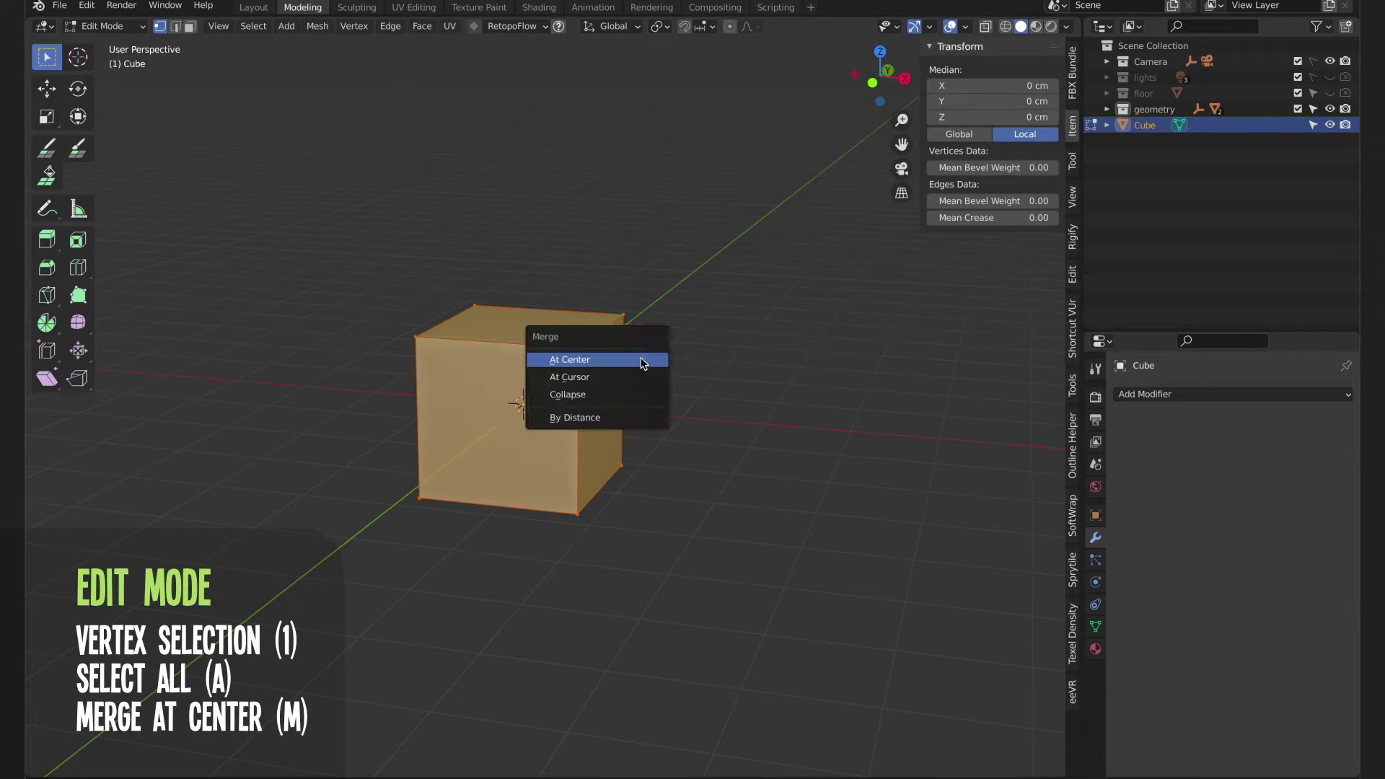
pyautogui.click(642, 362)
pyautogui.press('Tab')
pyautogui.keyDown('shift'); pyautogui.moveTo(538, 405); pyautogui.dragTo(610, 346, button='middle'); pyautogui.keyUp('shift')
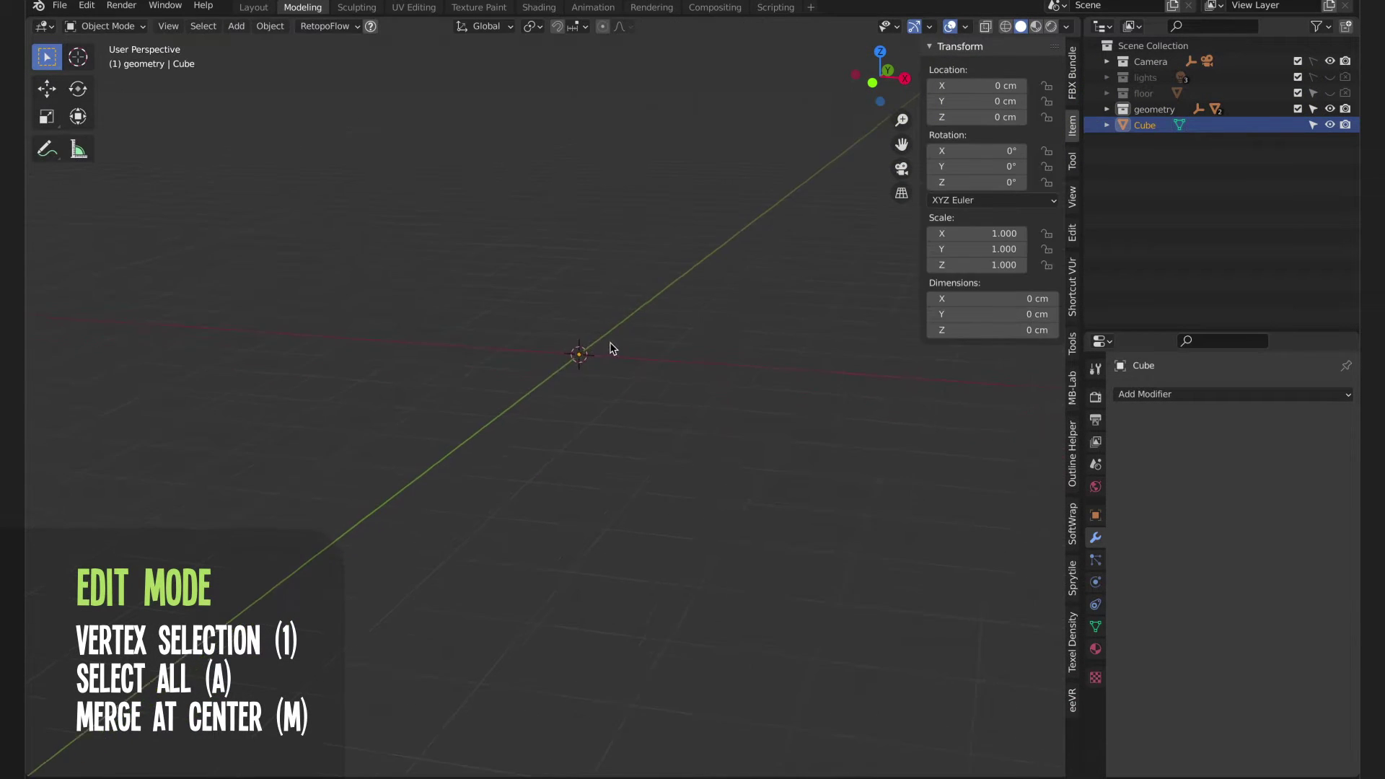
# Add Skin and Subdivision Surface modifiers to the single-vertex Cube
pyautogui.click(1139, 393)
pyautogui.click(1010, 633)
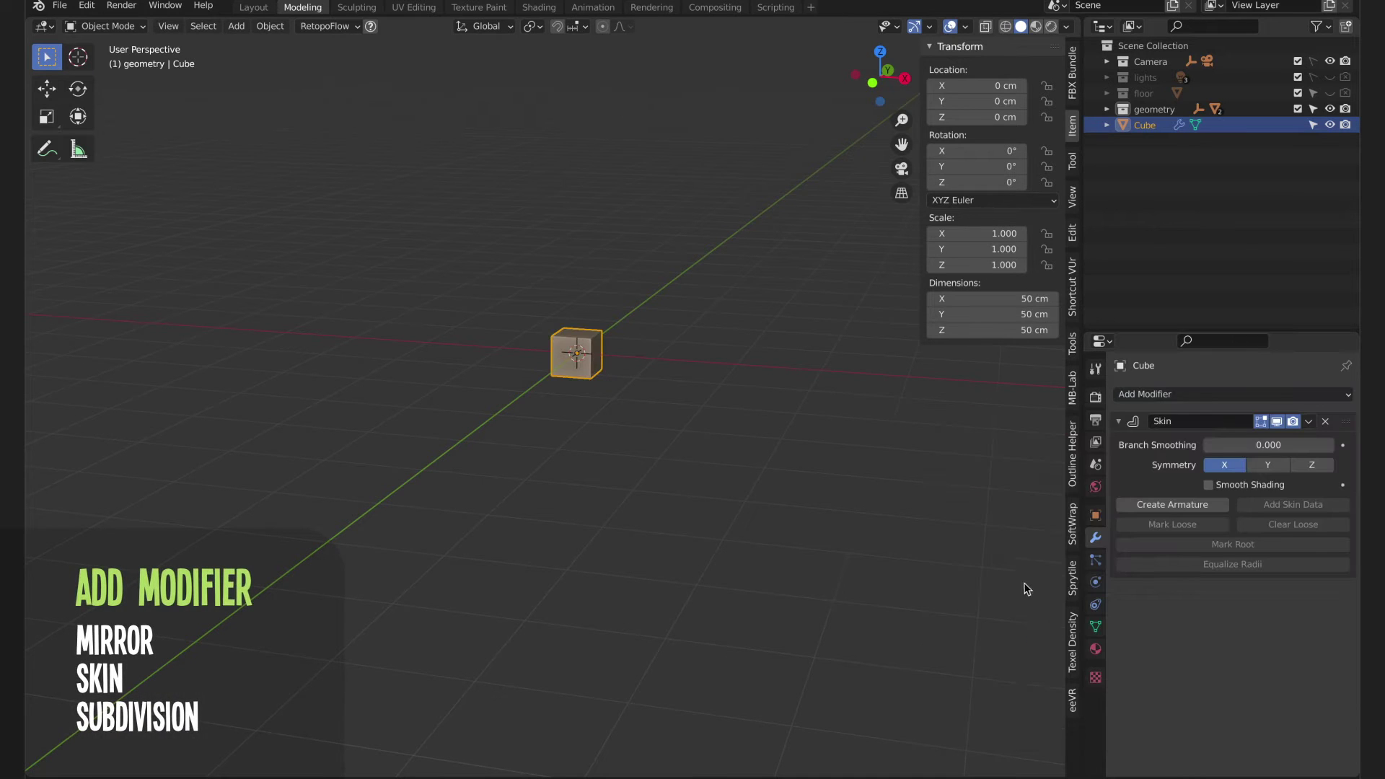
pyautogui.click(1138, 394)
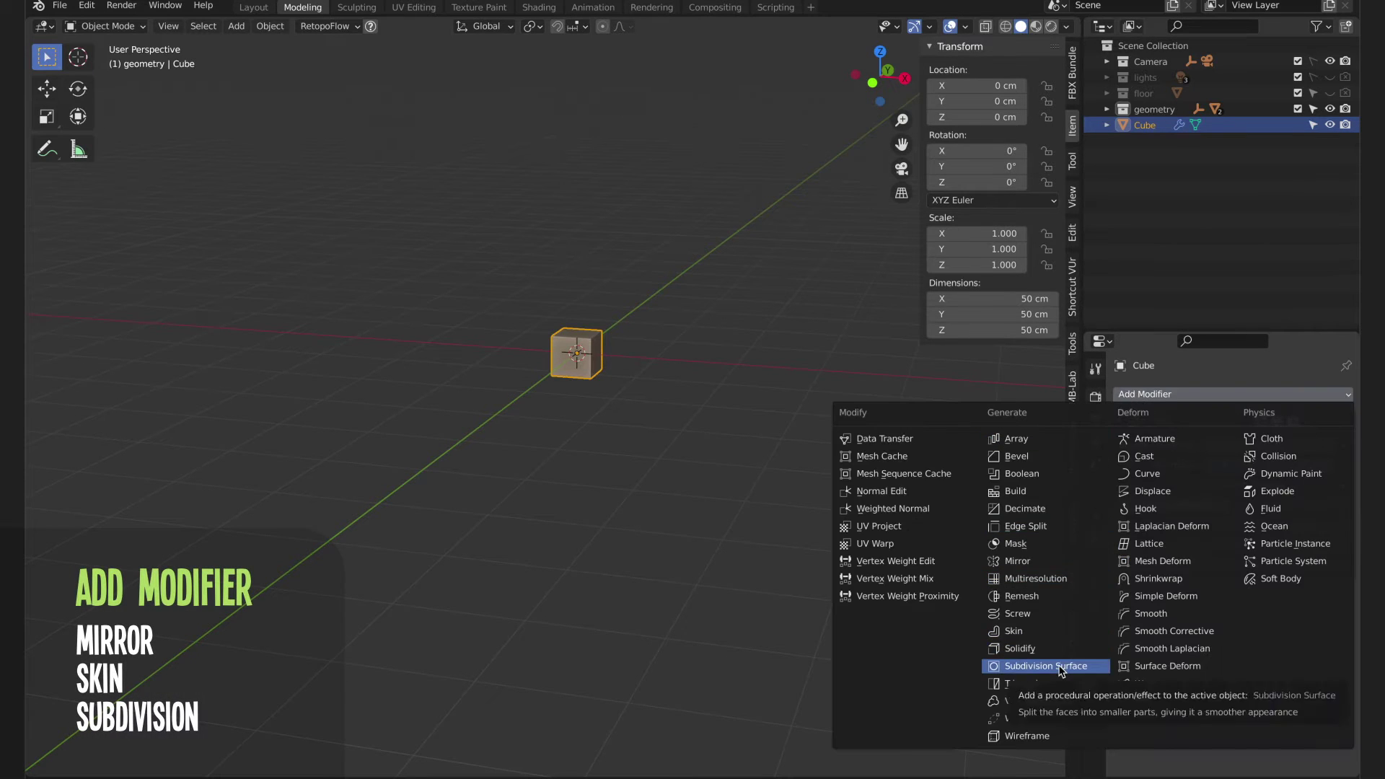
pyautogui.click(1017, 666)
pyautogui.click(1118, 422)
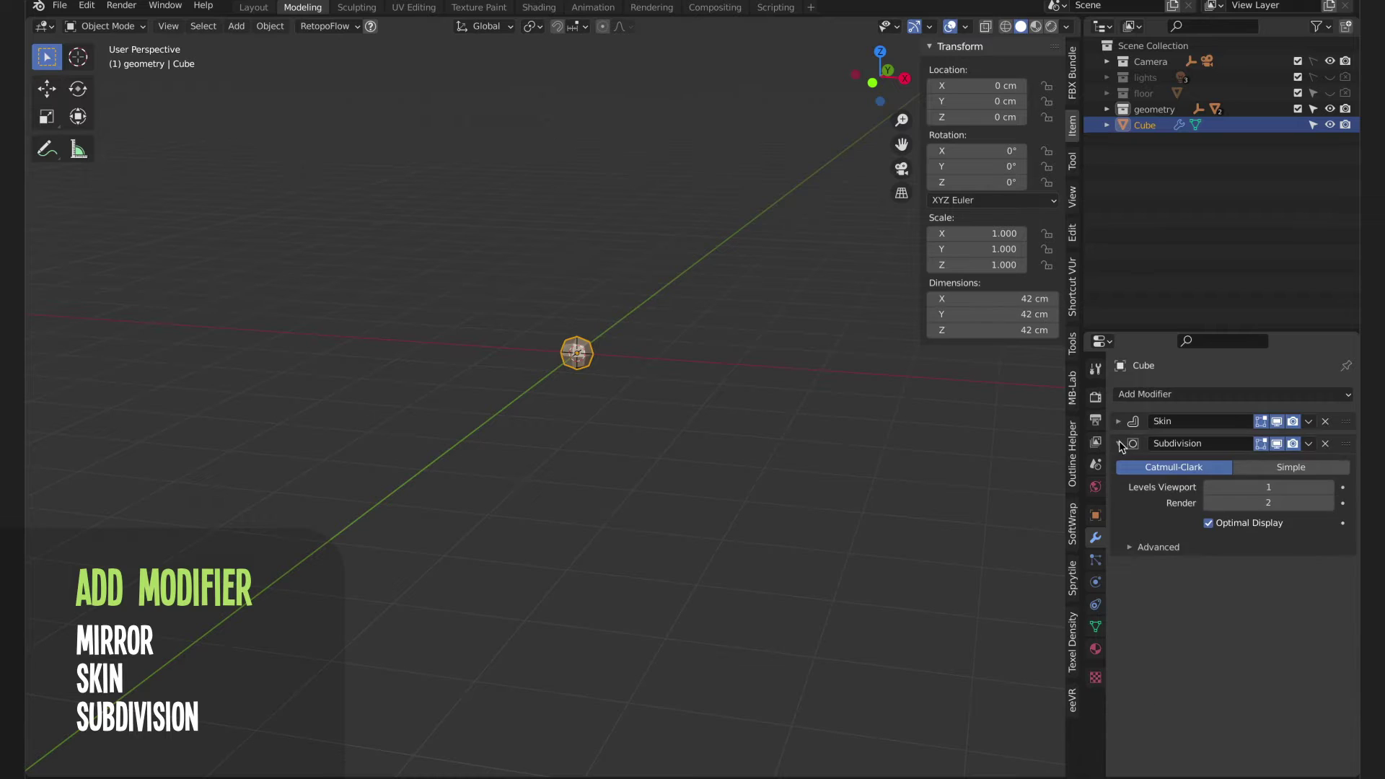
# Add a Mirror modifier and reorder the stack to Skin, Mirror, Subdivision
pyautogui.click(1134, 394)
pyautogui.click(1010, 566)
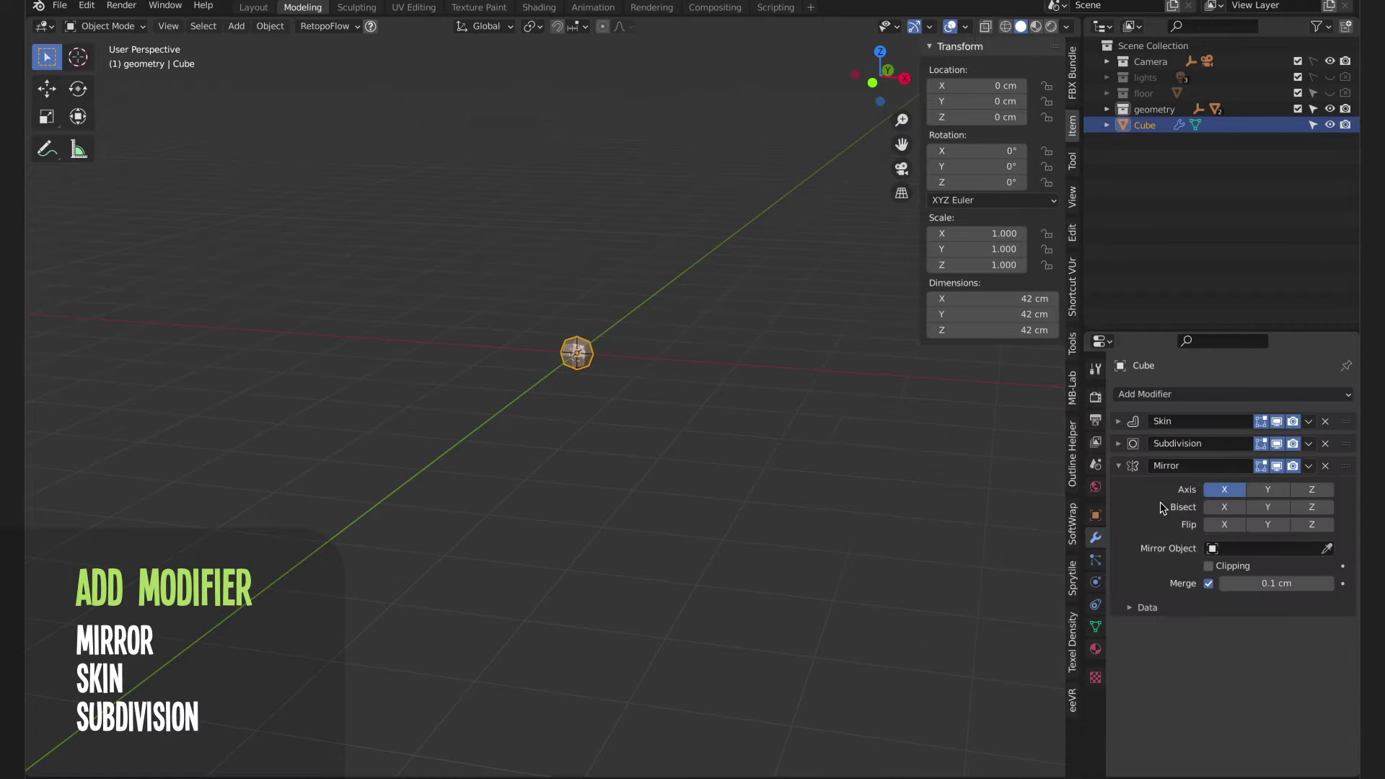
pyautogui.click(1310, 468)
pyautogui.click(1255, 523)
pyautogui.click(1119, 421)
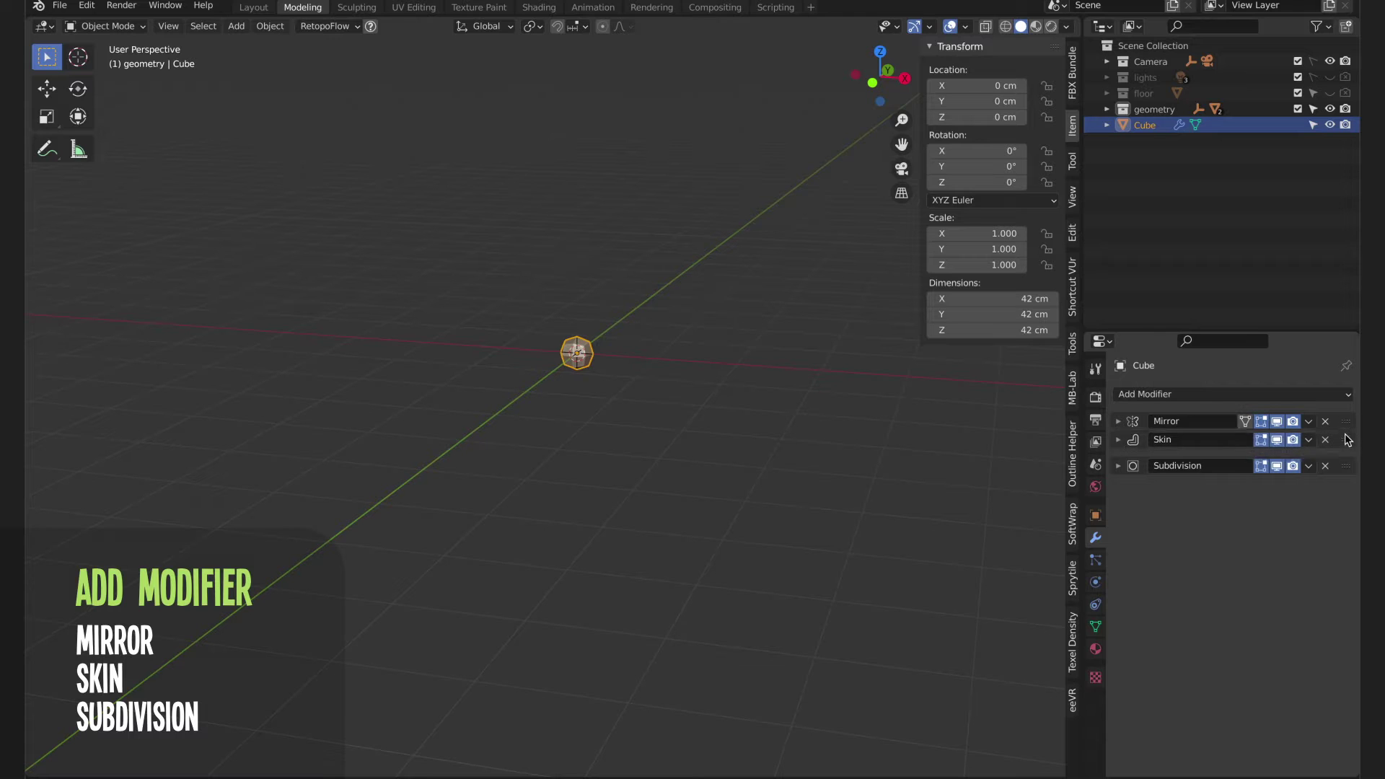
pyautogui.moveTo(1347, 440); pyautogui.dragTo(1351, 424)
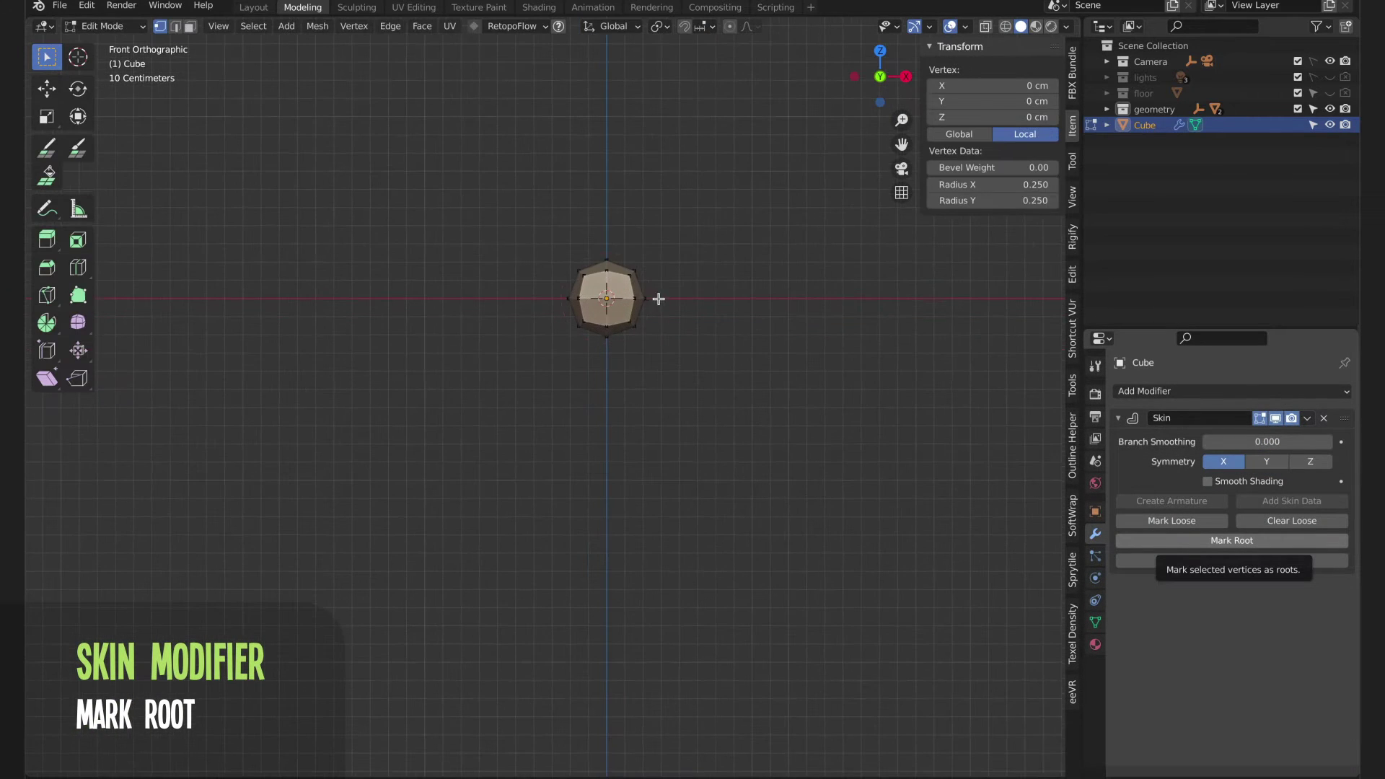
# Raise the vertex to about 172 cm and extrude a new vertex about 48 cm sideways
pyautogui.keyDown('shift'); pyautogui.moveTo(656, 300); pyautogui.dragTo(605, 422, button='middle'); pyautogui.keyUp('shift')
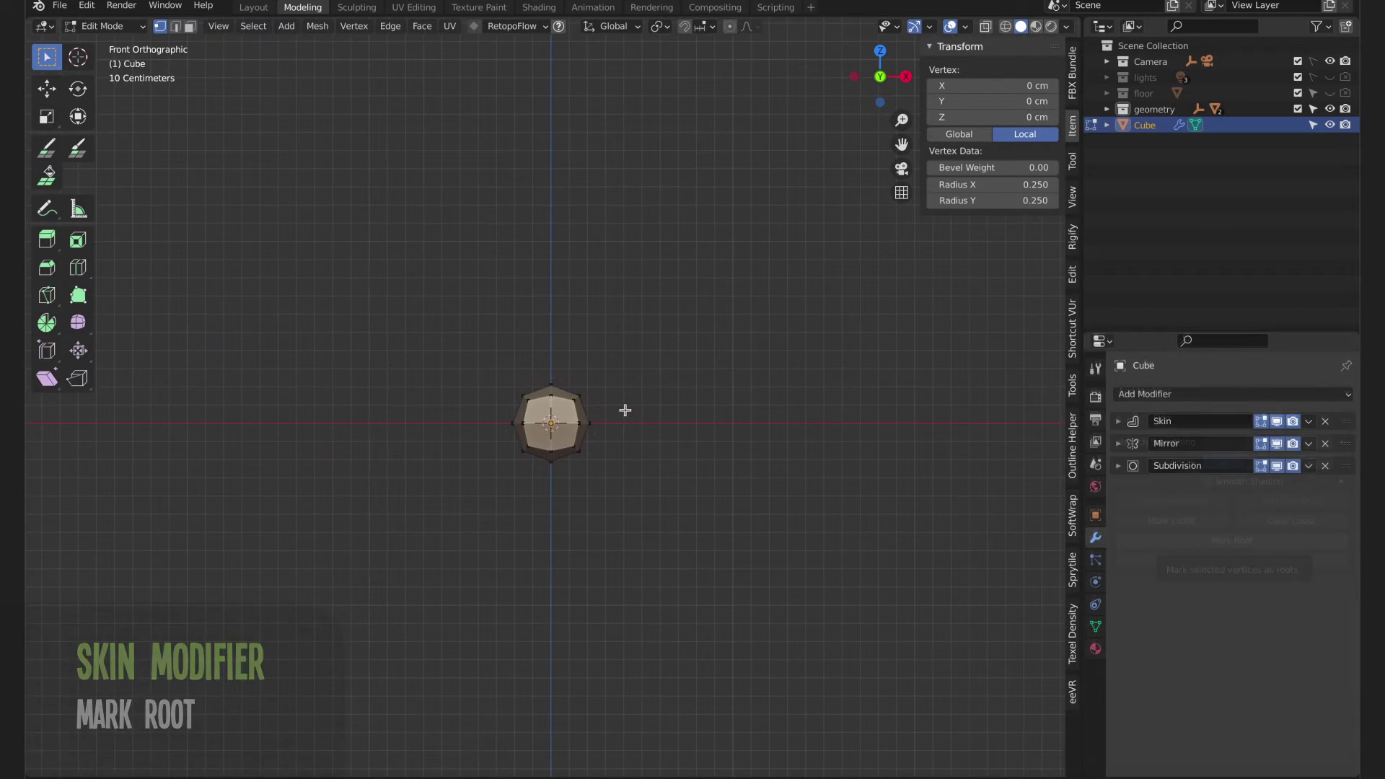
pyautogui.press('g')
pyautogui.press('z')
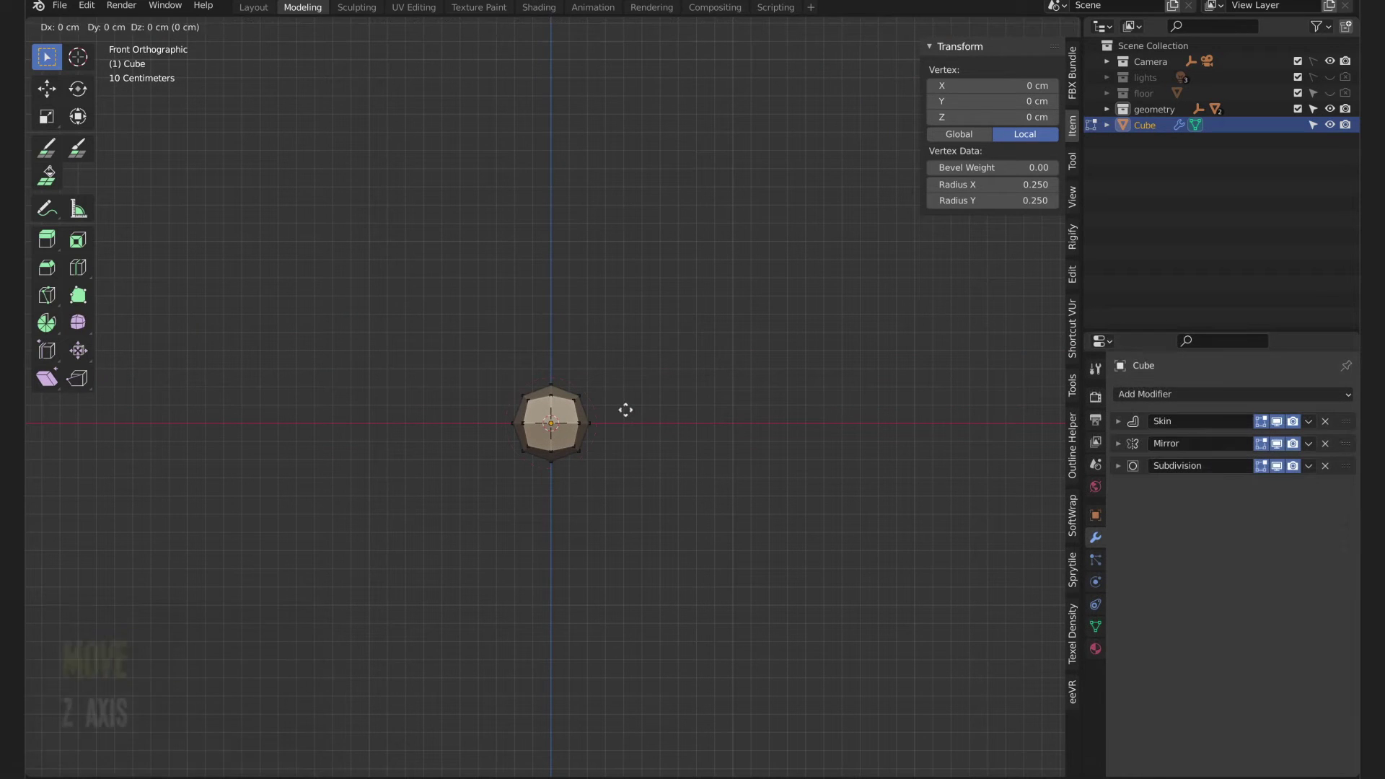
pyautogui.click(641, 185)
pyautogui.keyDown('shift'); pyautogui.moveTo(642, 185); pyautogui.dragTo(639, 328, button='middle'); pyautogui.keyUp('shift')
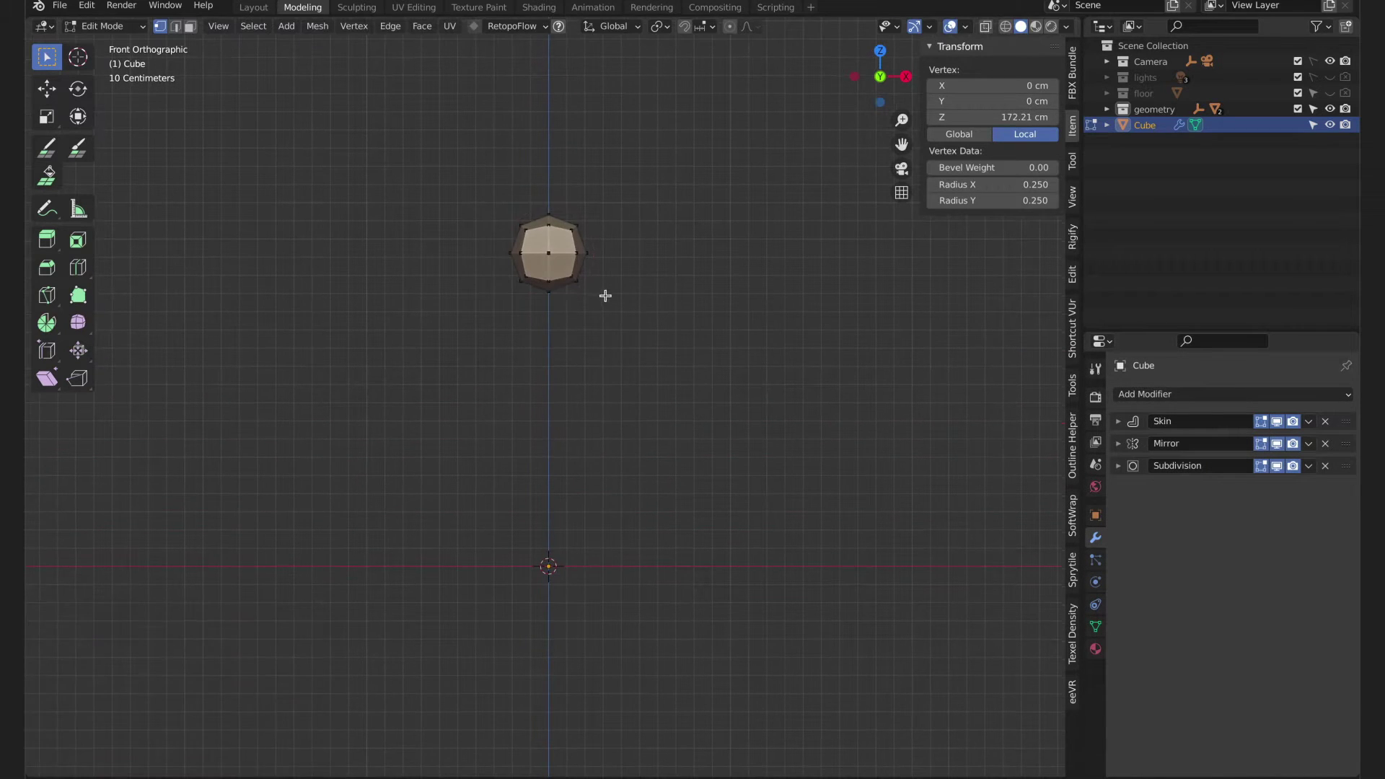
pyautogui.press('e')
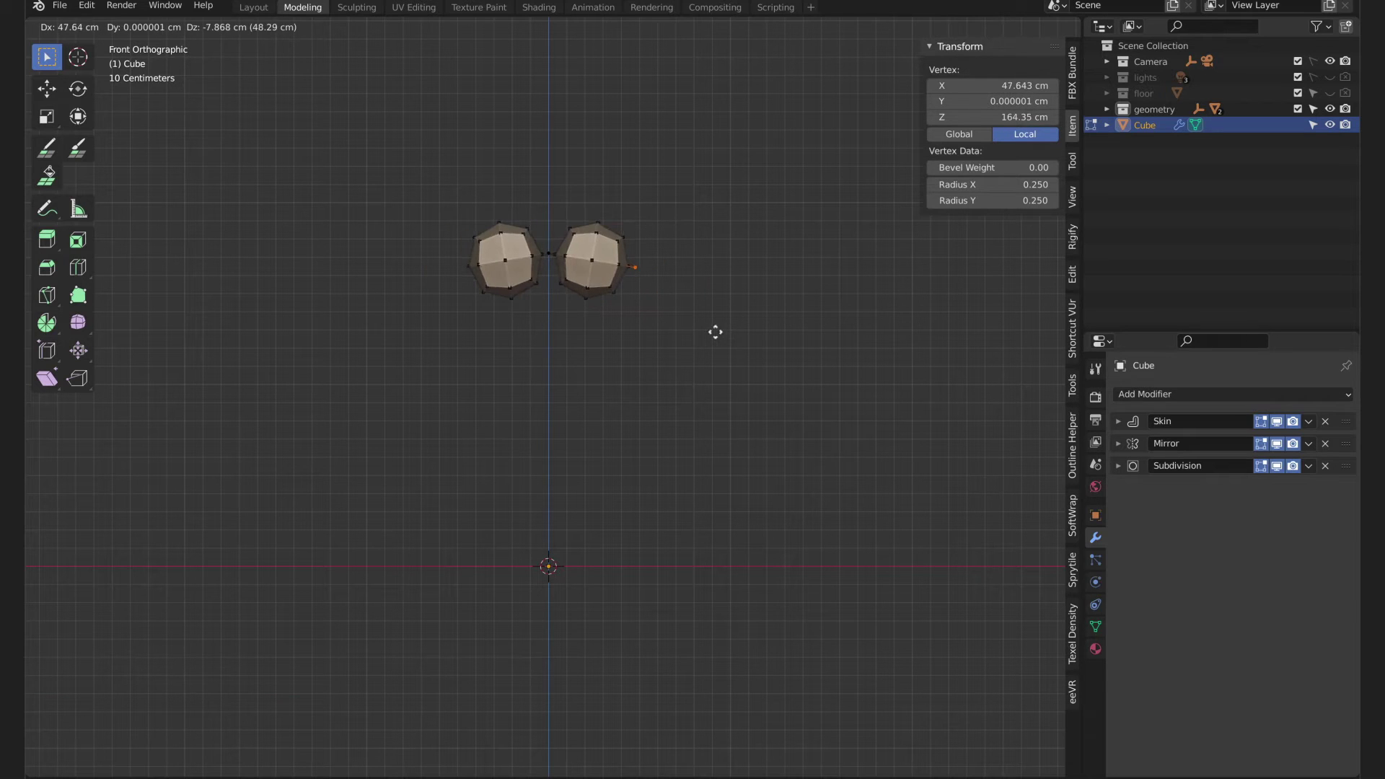
pyautogui.click(715, 332)
# Enable Mirror clipping and set the merge distance to 10 cm
pyautogui.click(1118, 443)
pyautogui.click(1224, 484)
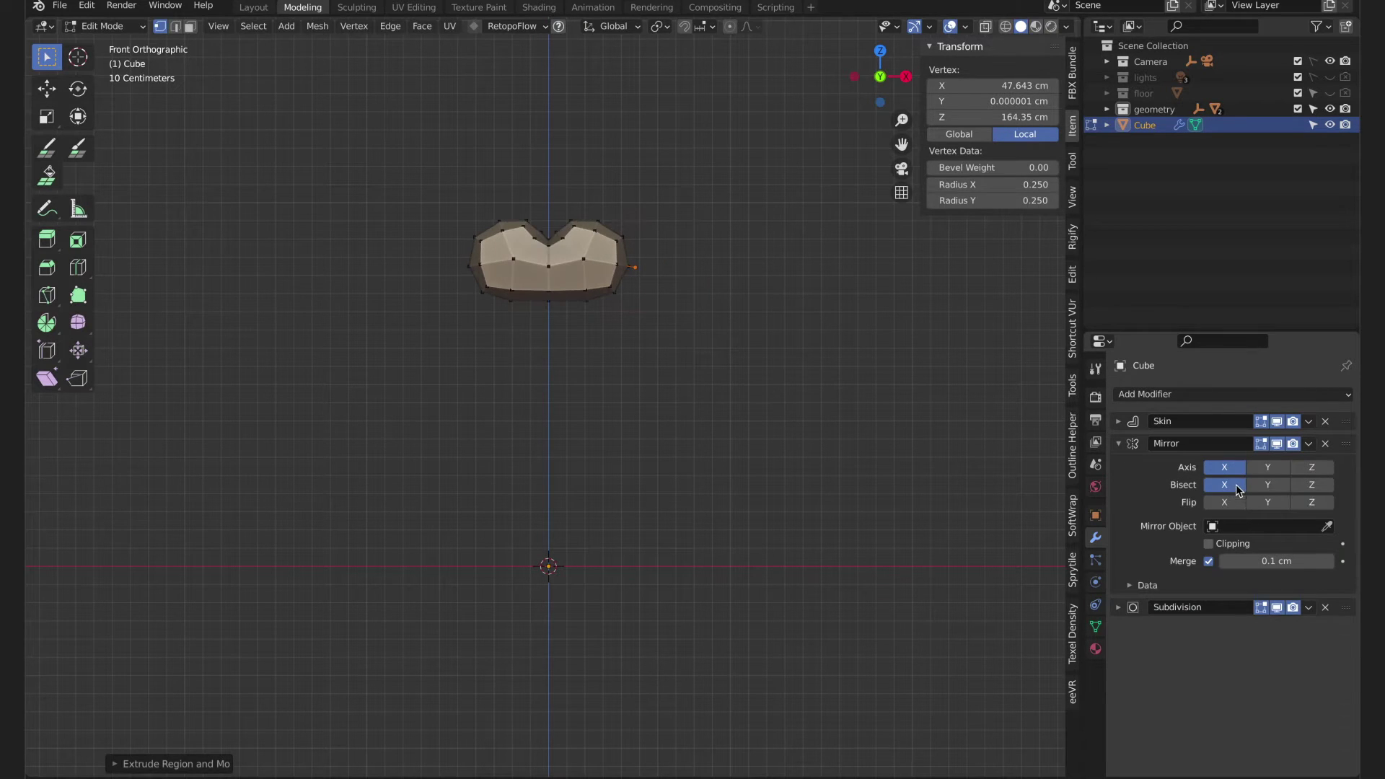
pyautogui.click(1224, 485)
pyautogui.click(1210, 544)
pyautogui.click(1290, 562)
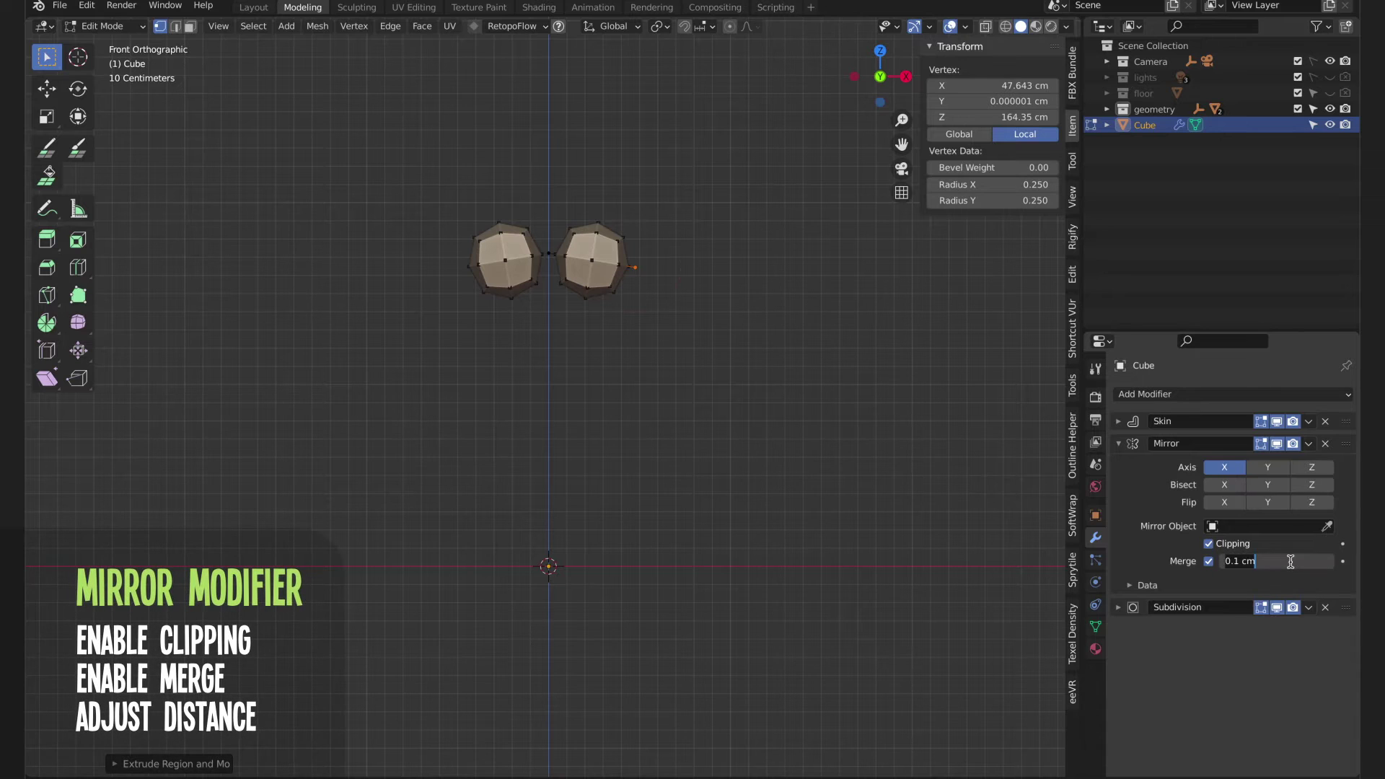
pyautogui.write('10')
pyautogui.press('Return')
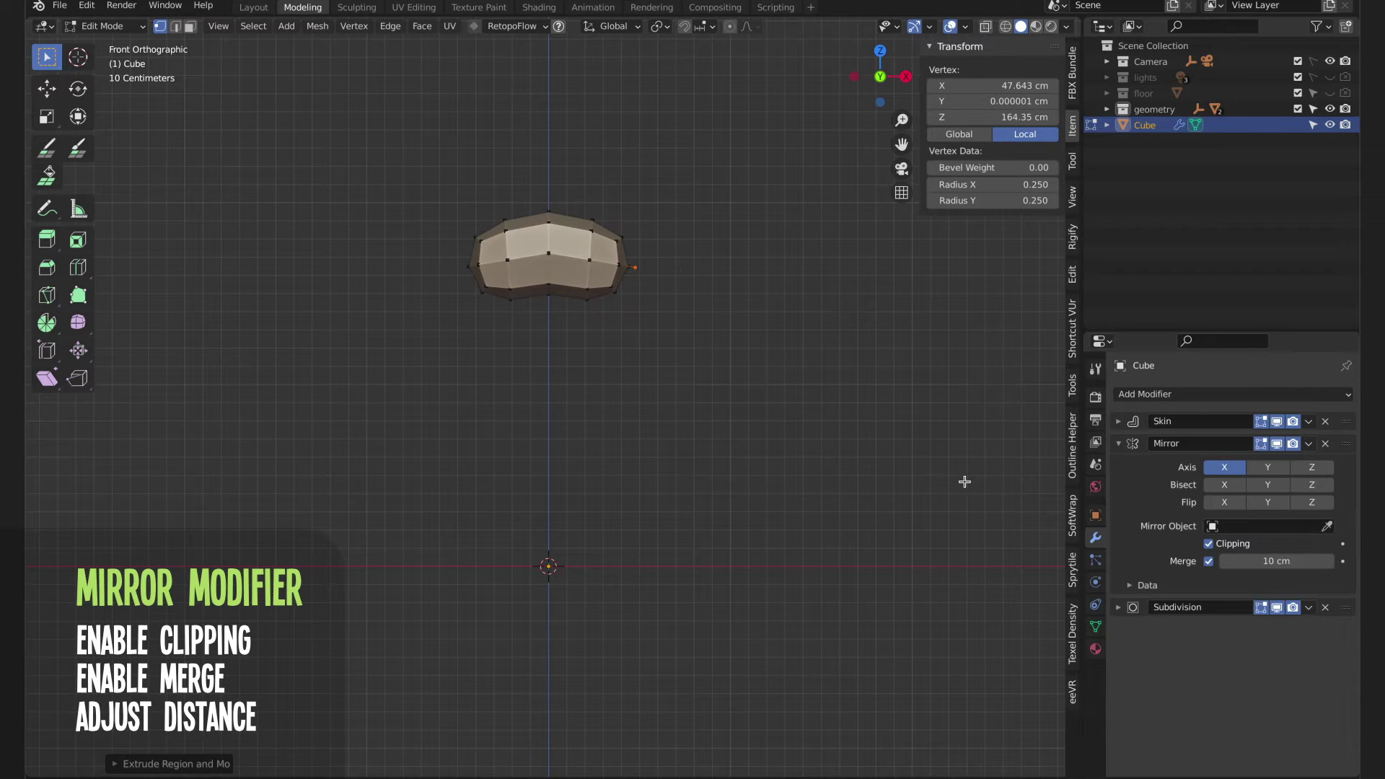
pyautogui.click(1118, 444)
pyautogui.press('Tab')
pyautogui.press('Tab')
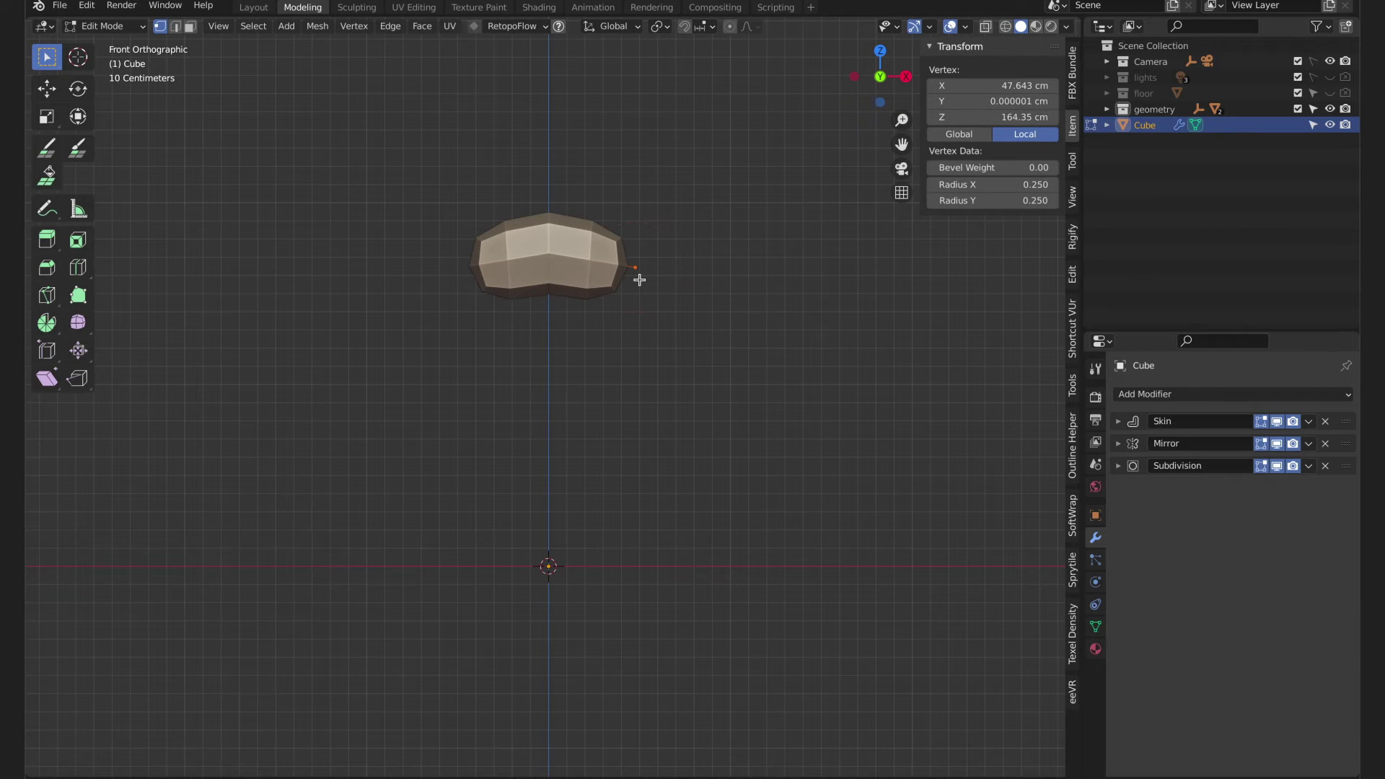
# In X-ray, extrude a leg down to ground level and add a knee vertex
pyautogui.hotkey('alt', 'z')
pyautogui.press('e')
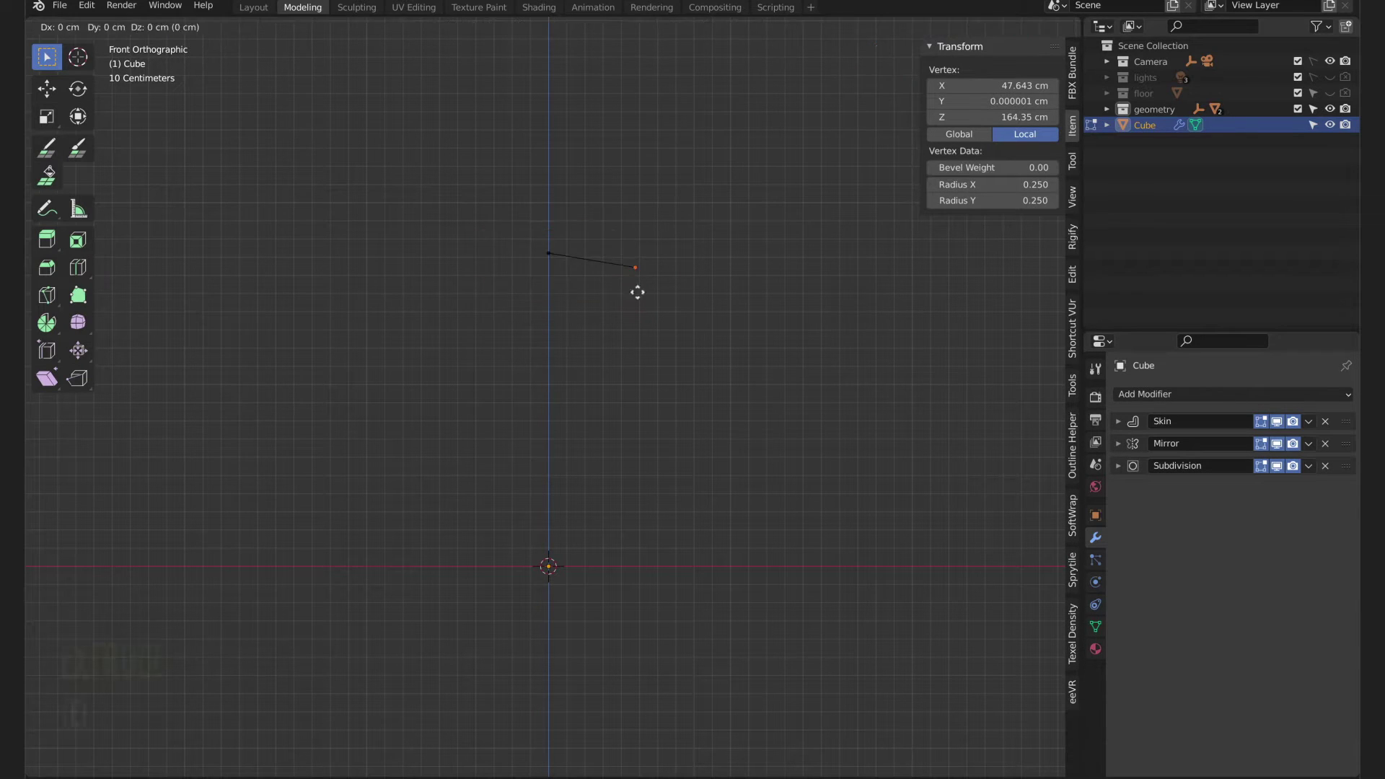
pyautogui.click(641, 583)
pyautogui.hotkey('ctrl', 'r')
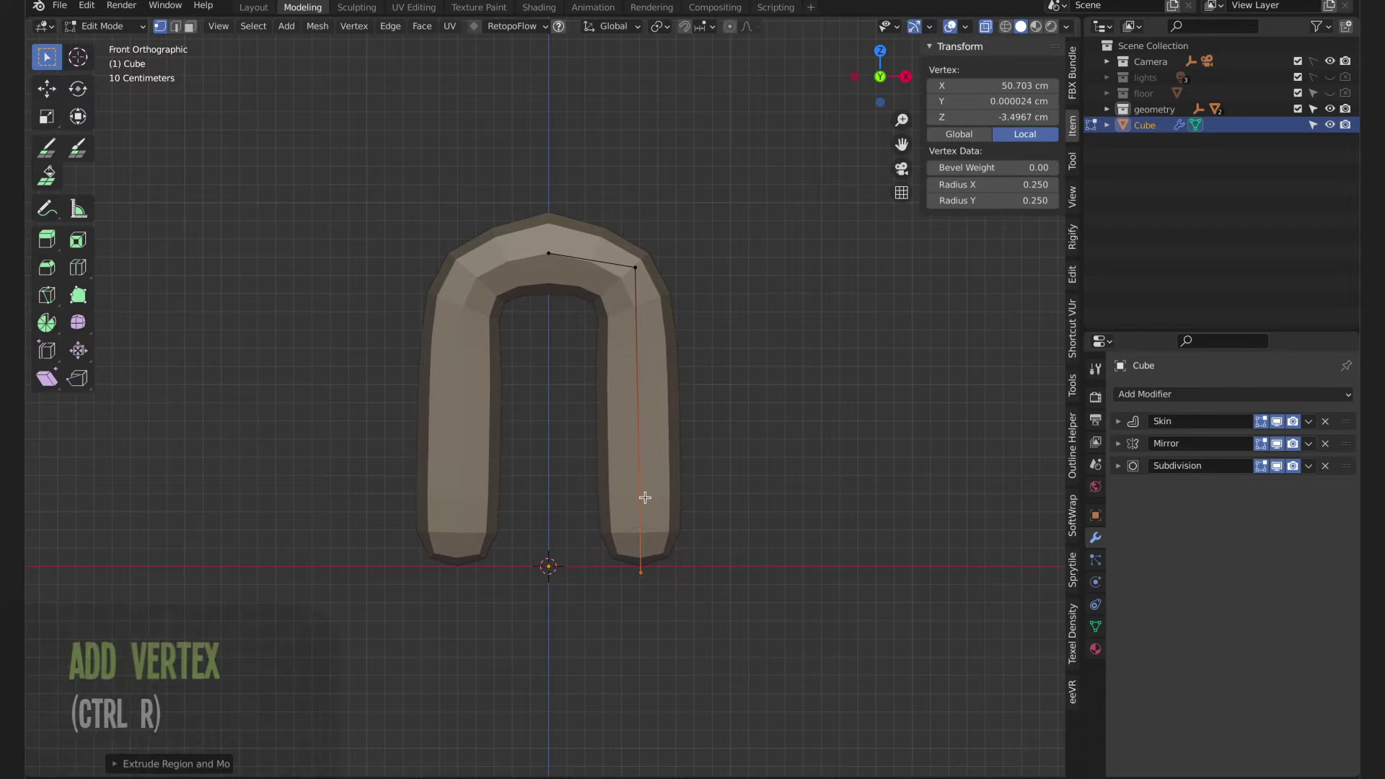
pyautogui.press('g')
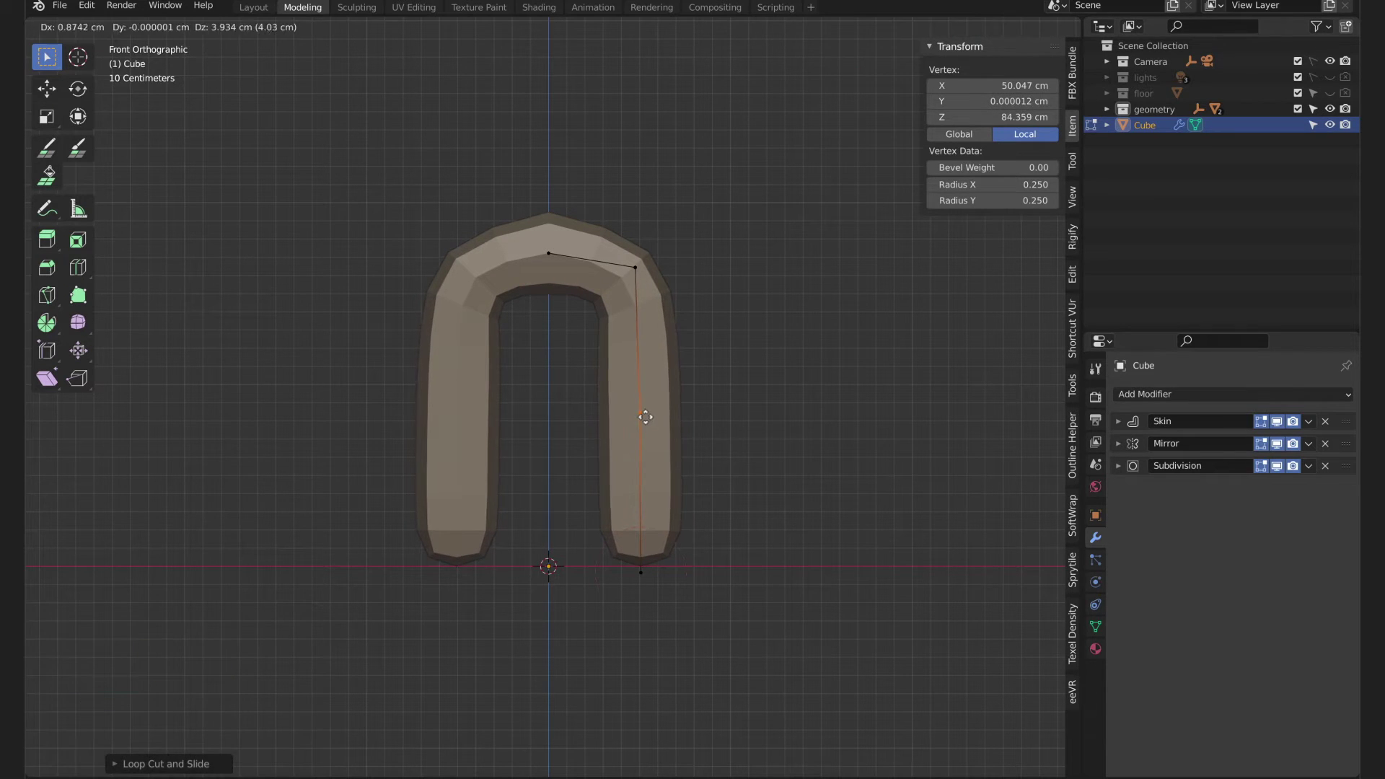
pyautogui.click(641, 411)
pyautogui.scroll(-2, 640, 405)
pyautogui.keyDown('shift'); pyautogui.moveTo(640, 405); pyautogui.dragTo(632, 496, button='middle'); pyautogui.keyUp('shift')
# Extrude the centre vertex straight up into a spine ending at about 322 cm
pyautogui.click(537, 433)
pyautogui.press('e')
pyautogui.press('z')
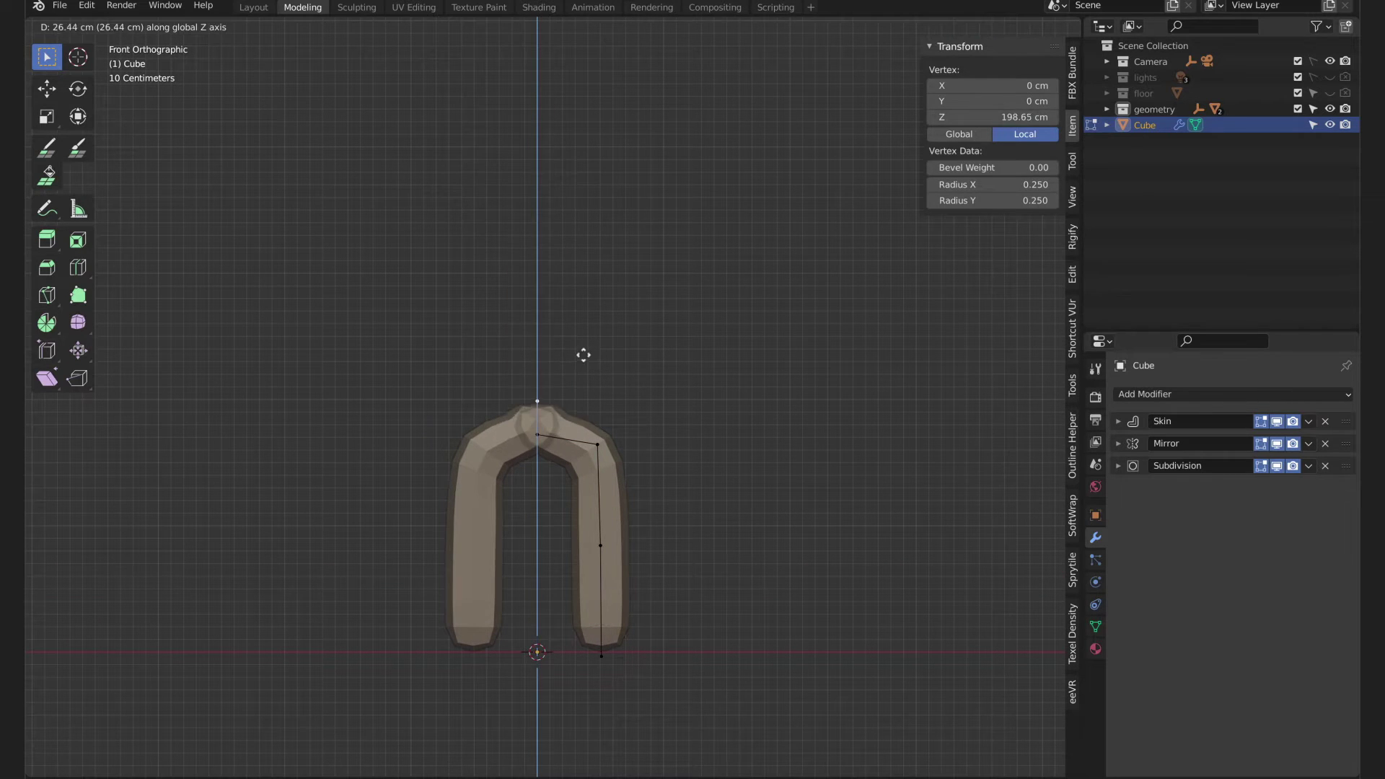
pyautogui.click(593, 201)
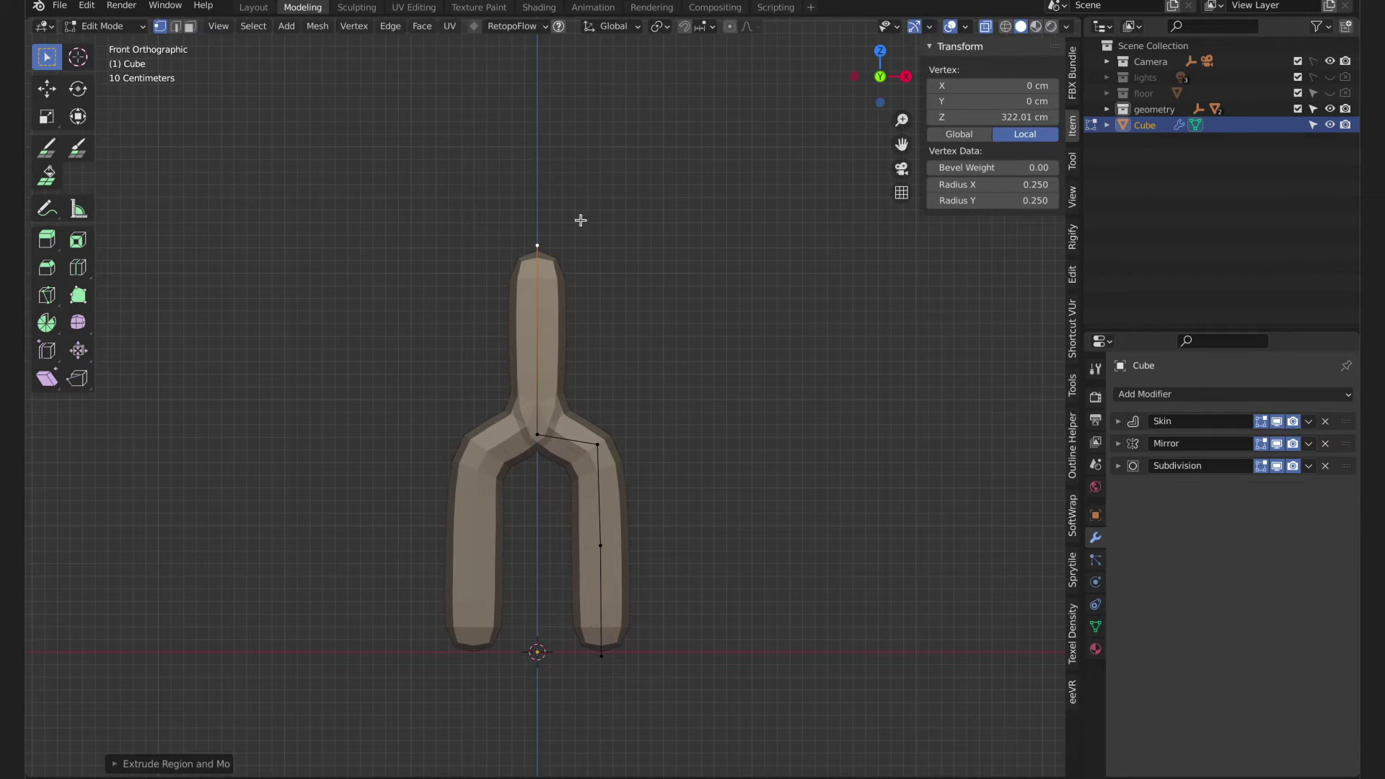
pyautogui.press('g')
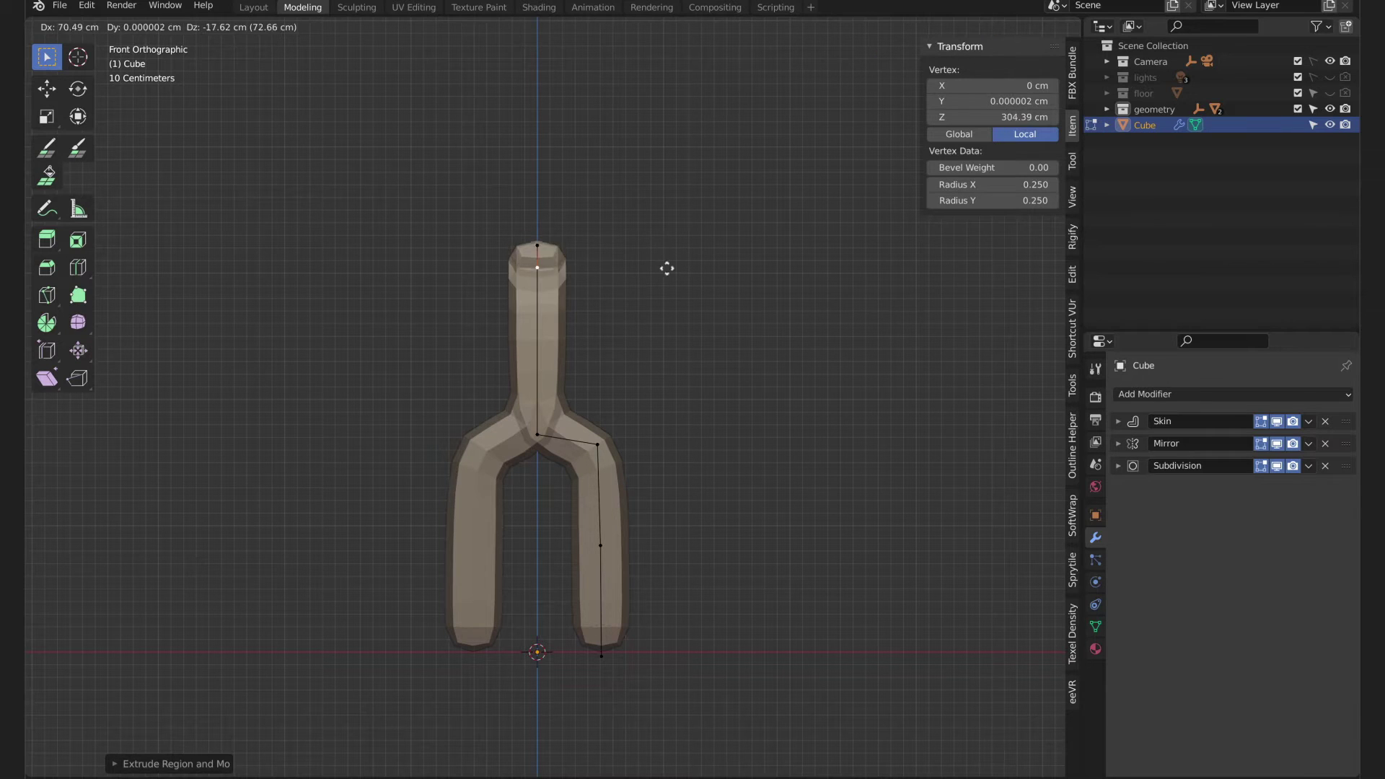
pyautogui.press('Escape')
pyautogui.click(1118, 443)
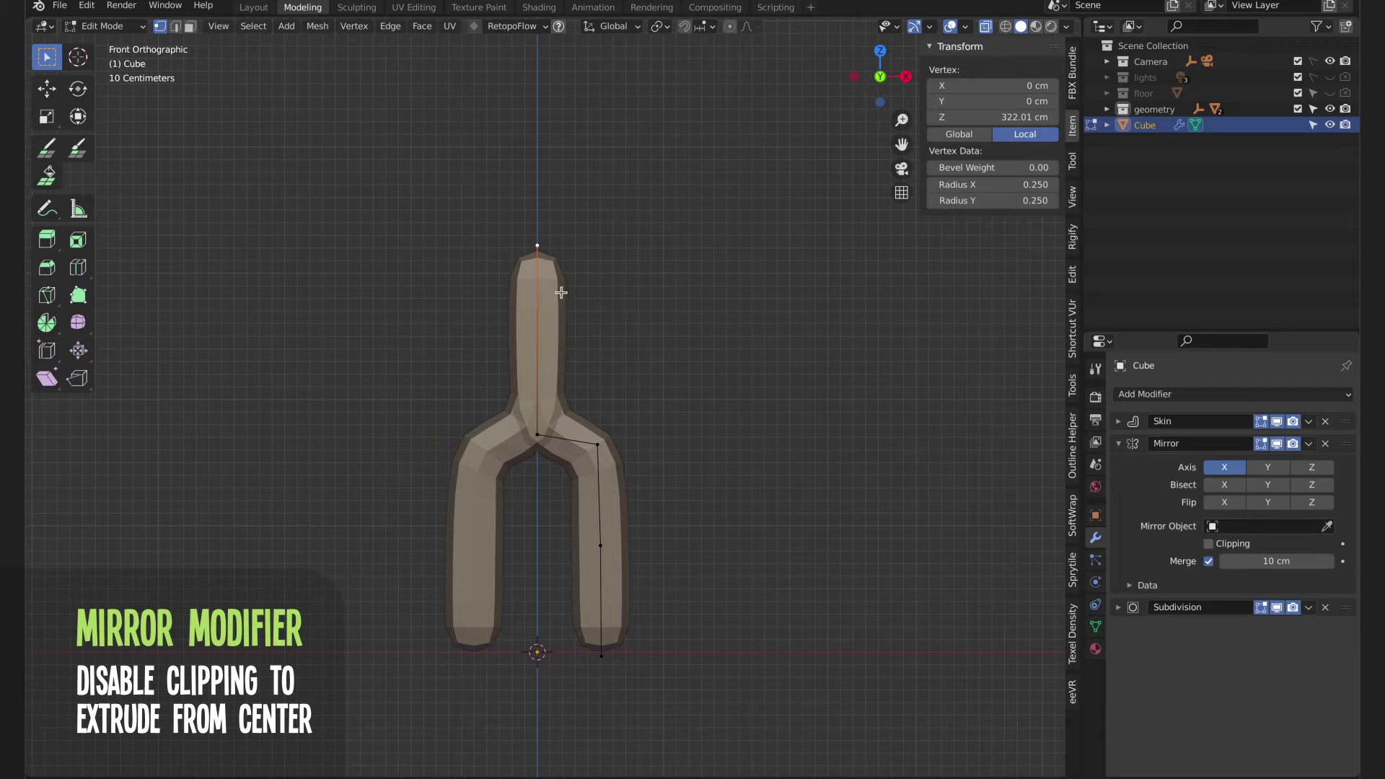
# Extrude a shoulder and arm from the top vertex, adding an elbow vertex
pyautogui.press('e')
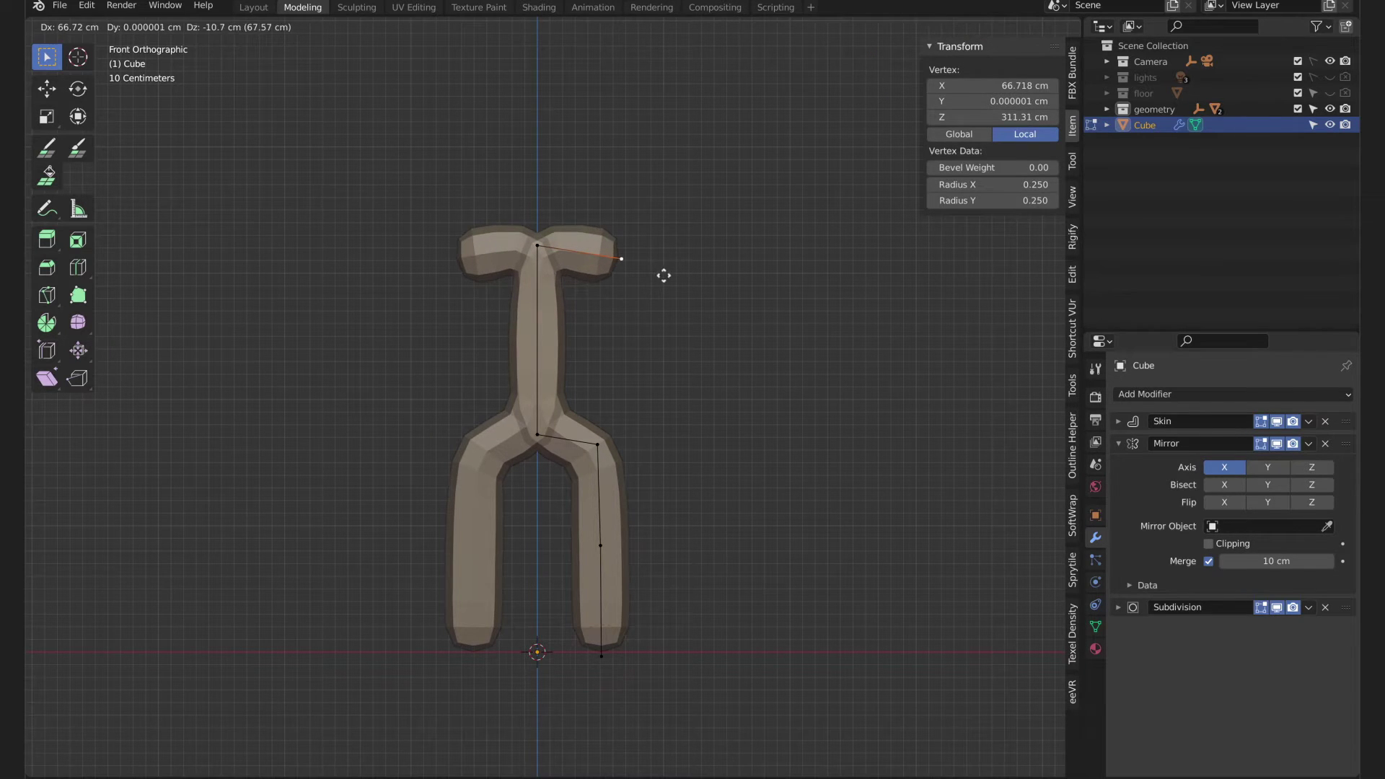
pyautogui.click(664, 275)
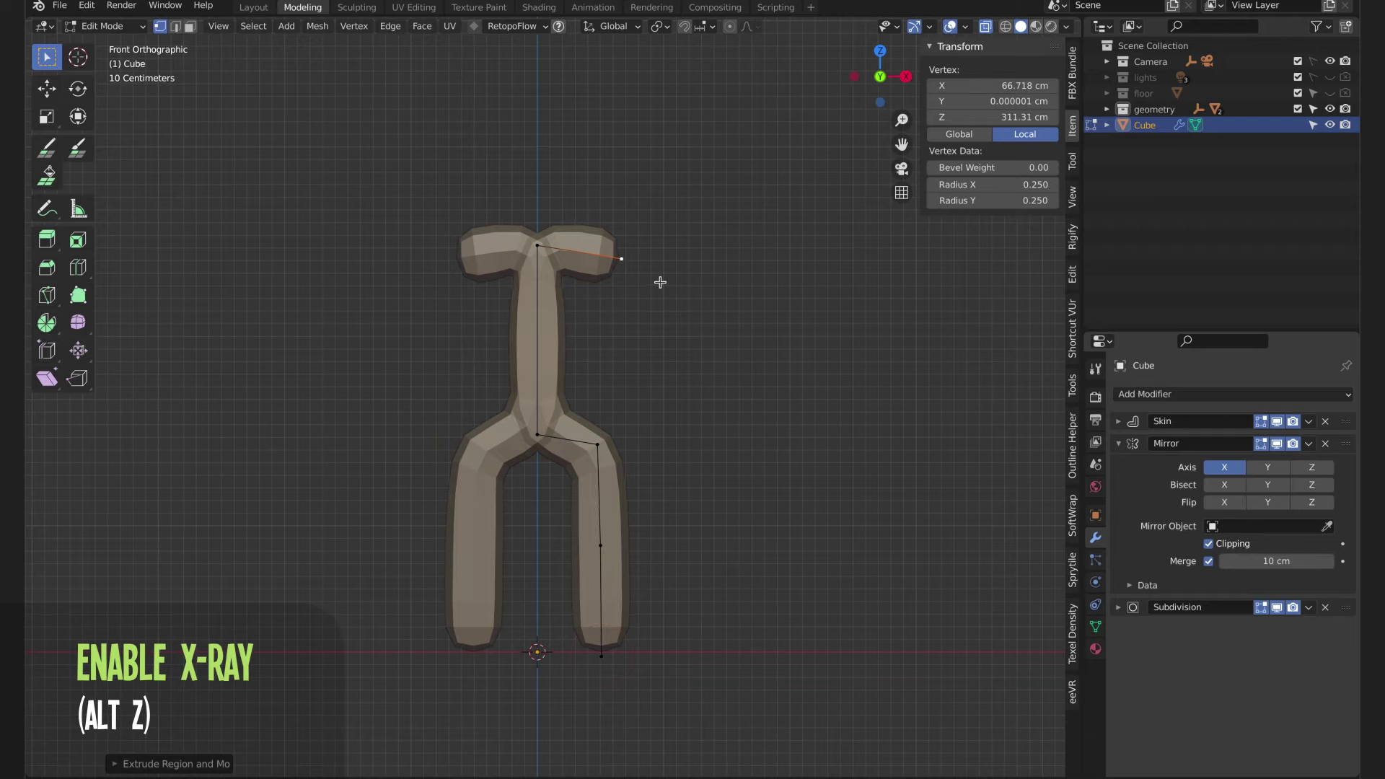
pyautogui.press('e')
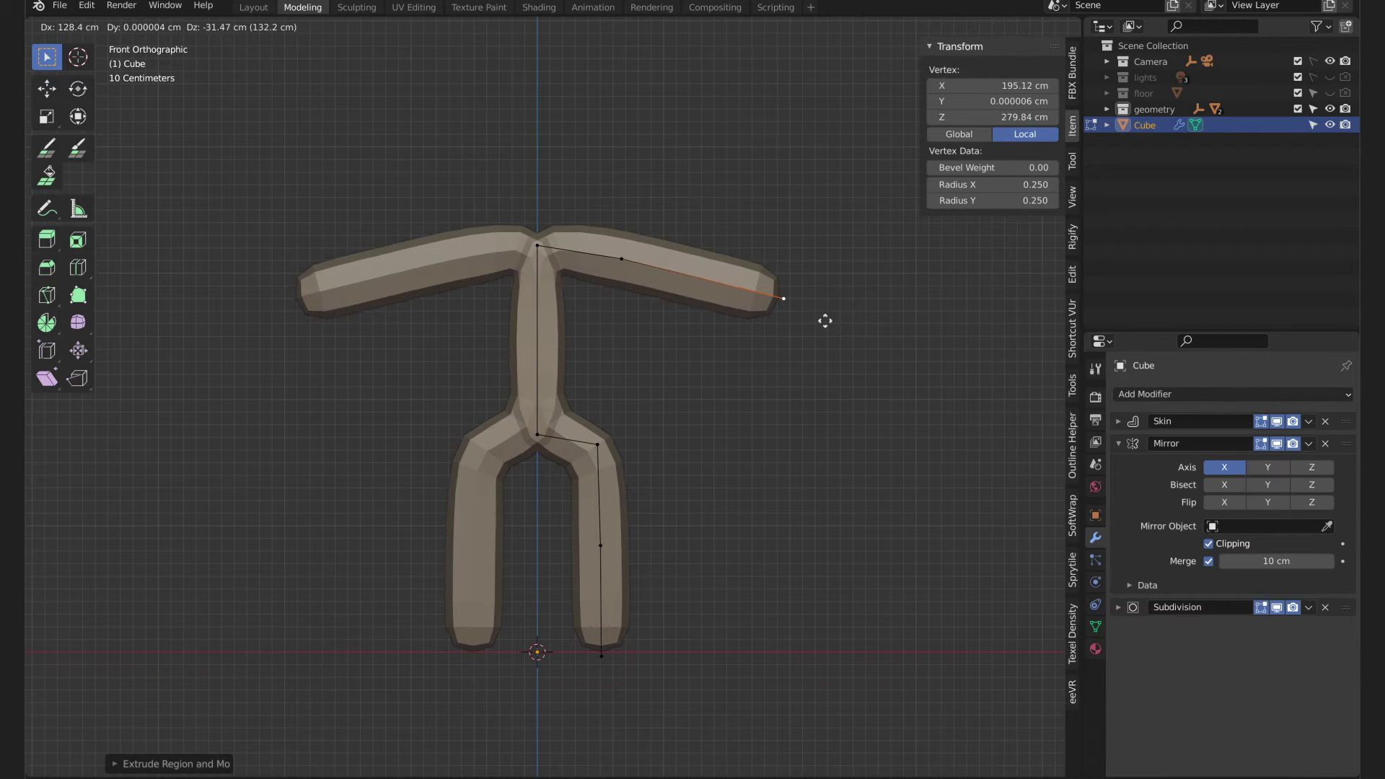
pyautogui.click(826, 322)
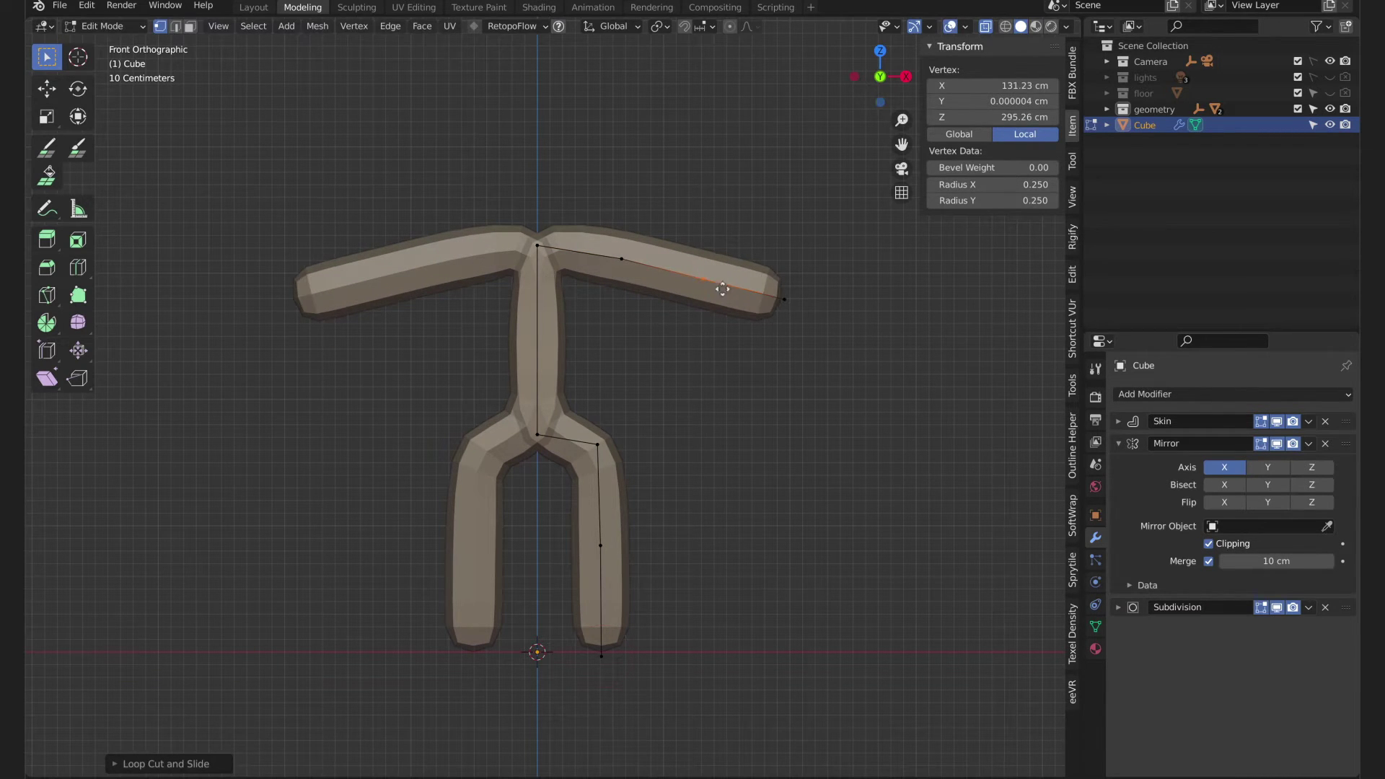
pyautogui.hotkey('shift', 'v')
pyautogui.click(685, 274)
pyautogui.hotkey('shift', 'v')
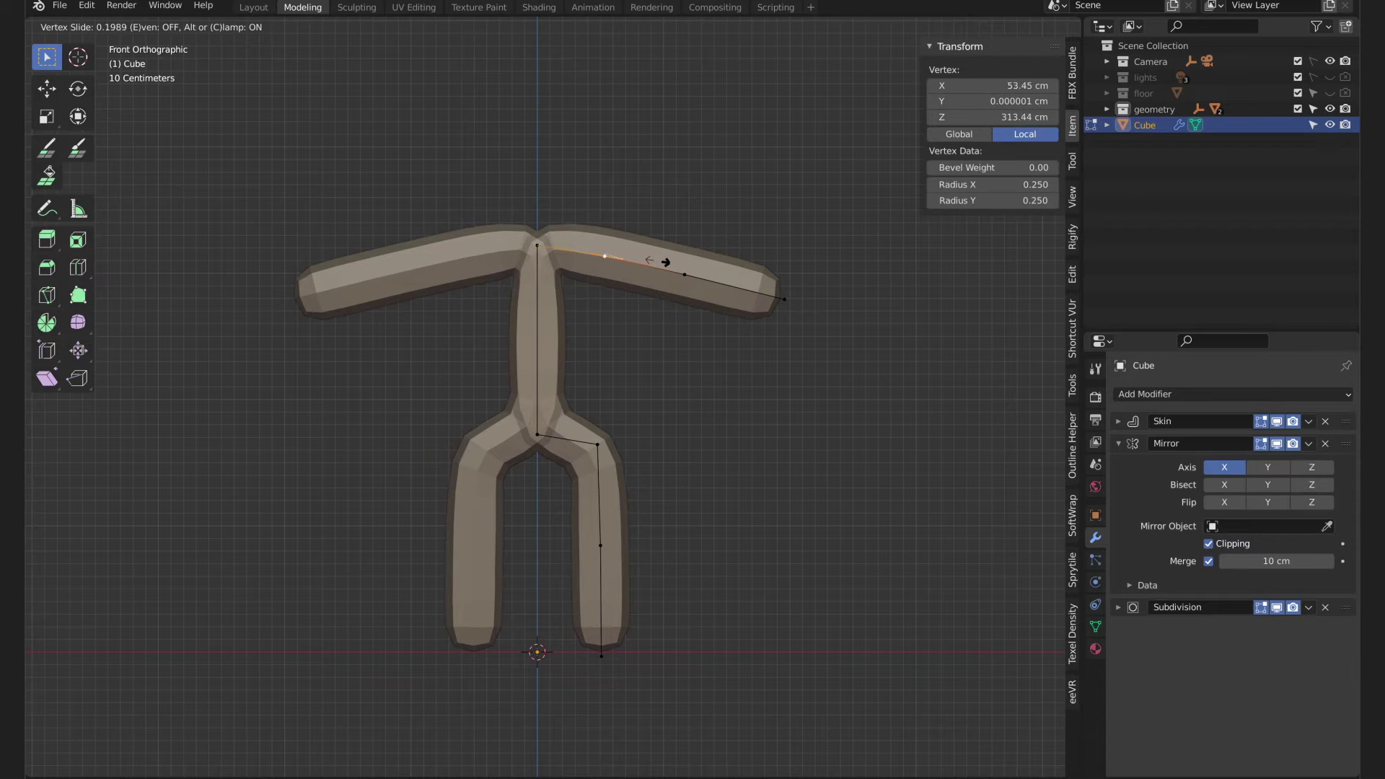
pyautogui.click(685, 277)
# Extrude a vertical neck stalk from the top centre vertex up to about 469.3 cm
pyautogui.click(535, 244)
pyautogui.press('e')
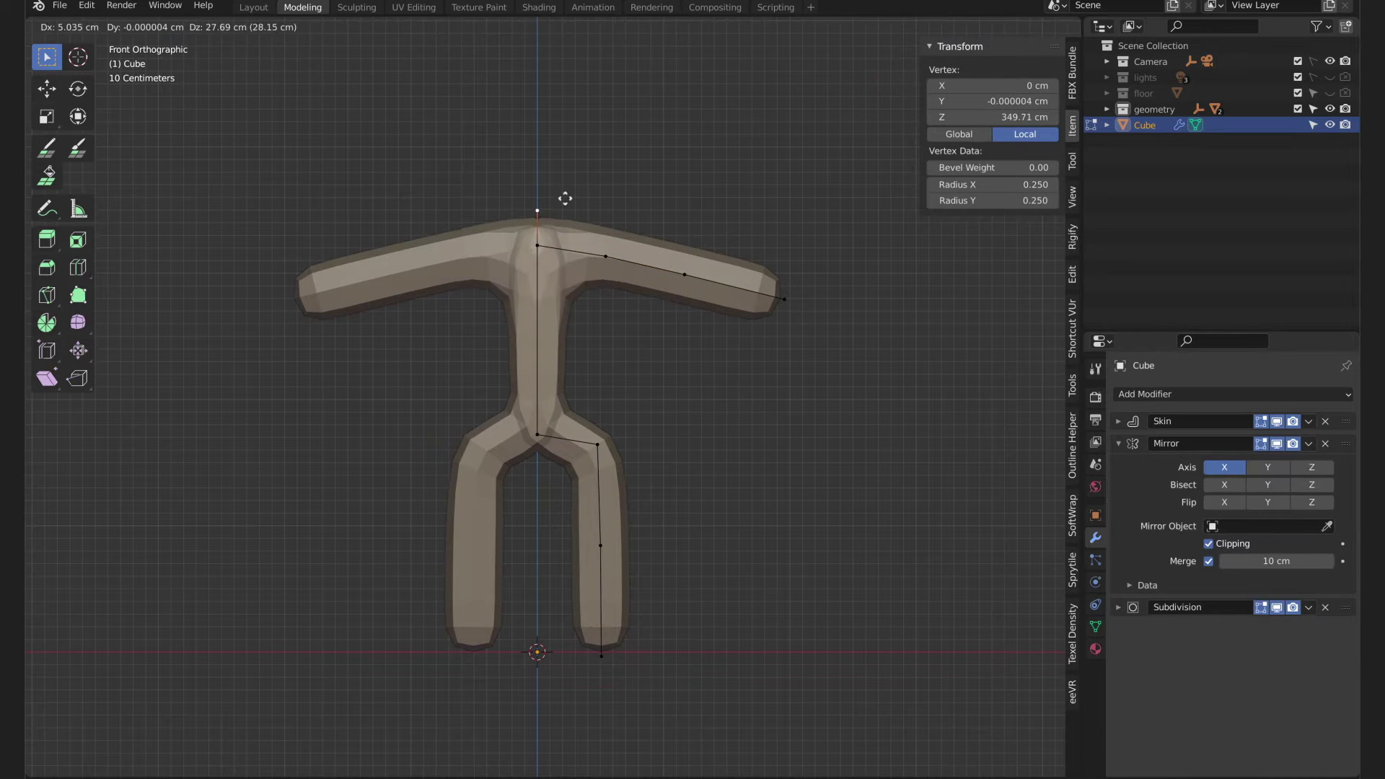
pyautogui.press('z')
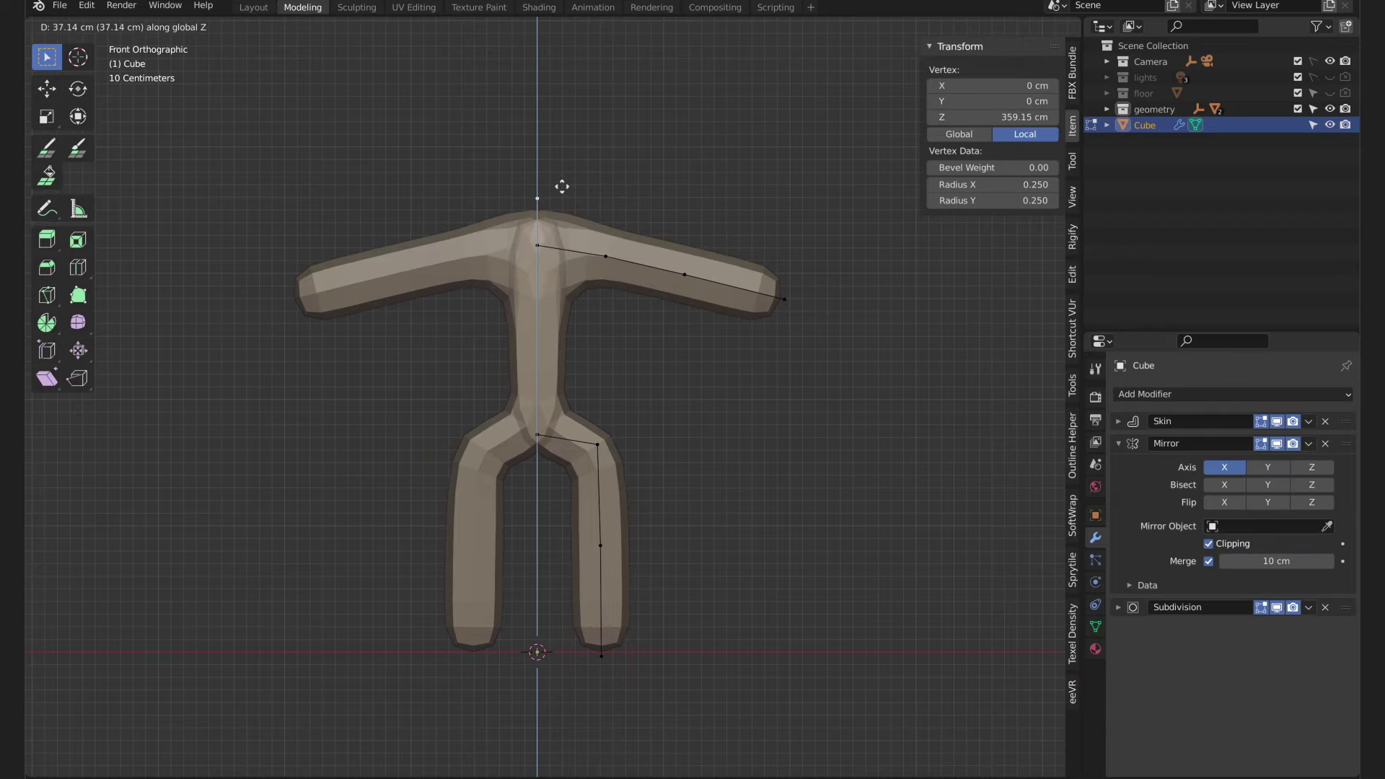
pyautogui.click(562, 168)
pyautogui.press('g')
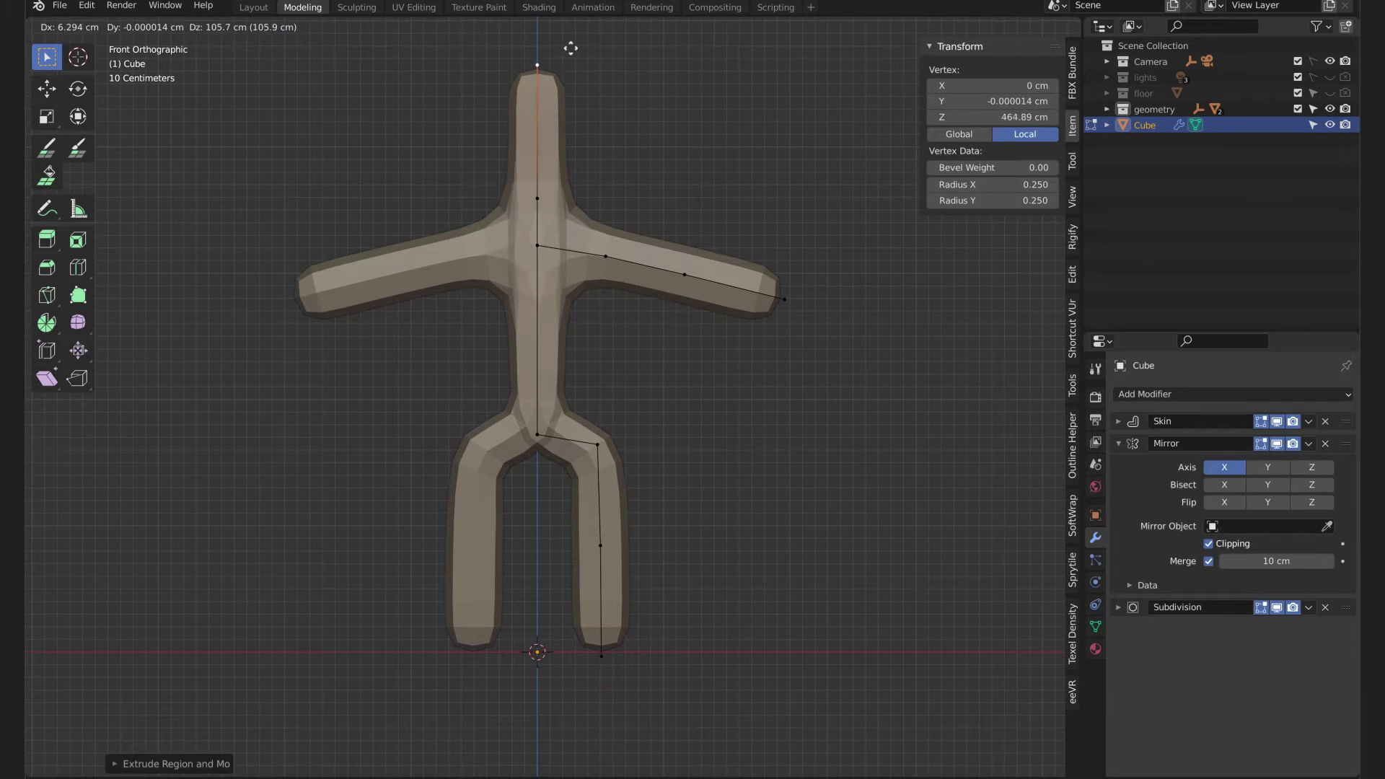
pyautogui.click(571, 43)
pyautogui.keyDown('shift'); pyautogui.scroll(2, 597, 225); pyautogui.keyUp('shift')
pyautogui.keyDown('shift'); pyautogui.scroll(2, 590, 346); pyautogui.keyUp('shift')
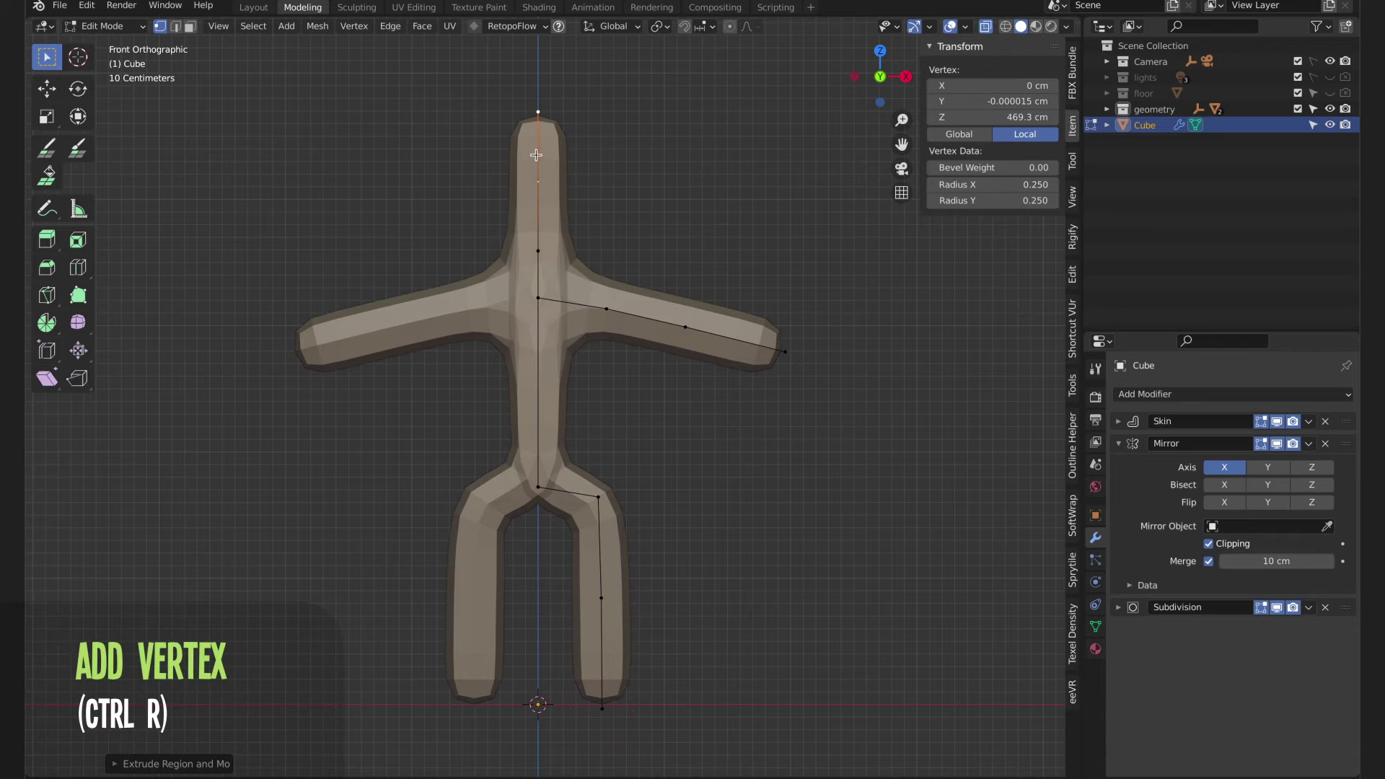
# Slide a new vertex down the spine and enlarge the skin radius to form the head
pyautogui.press('g')
pyautogui.press('g')
pyautogui.rightClick(557, 127)
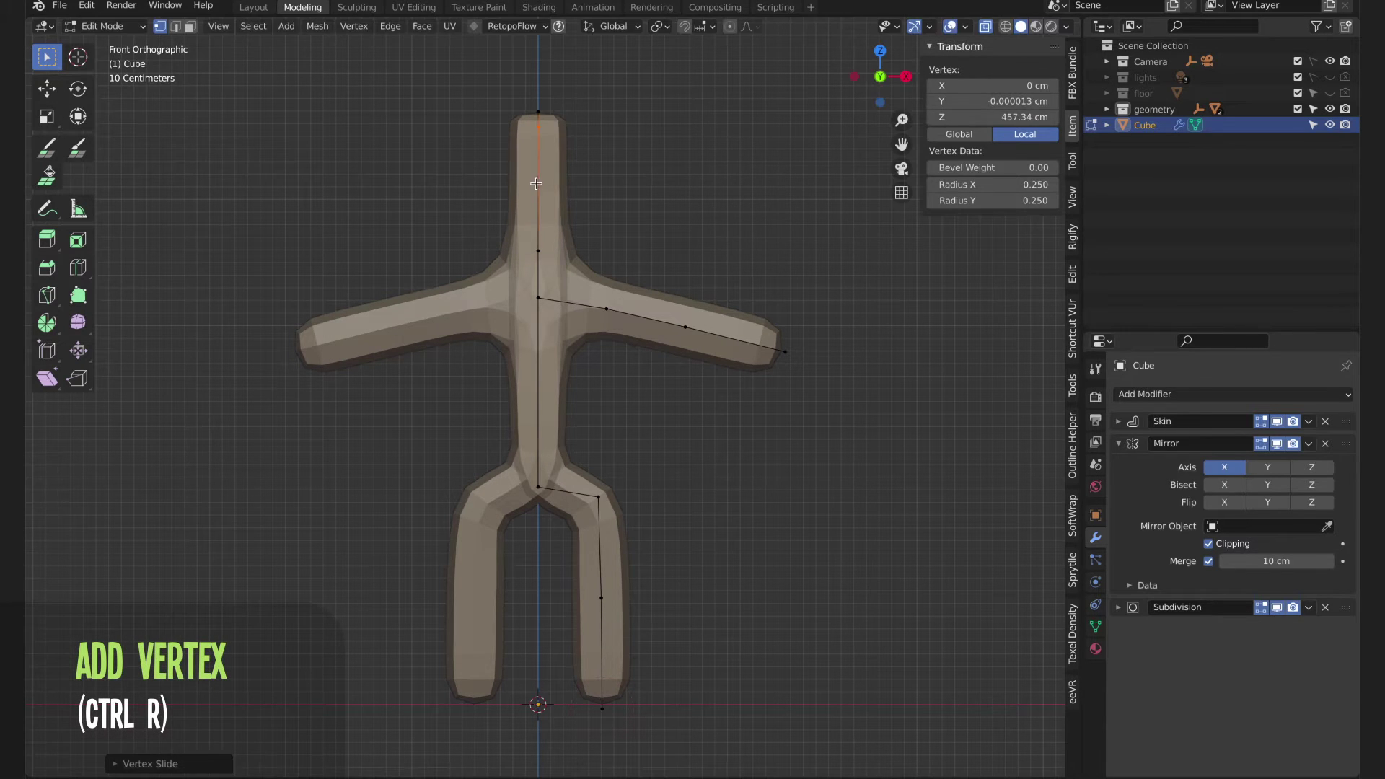
pyautogui.press('g')
pyautogui.press('g')
pyautogui.click(572, 239)
pyautogui.keyDown('shift'); pyautogui.click(538, 127); pyautogui.keyUp('shift')
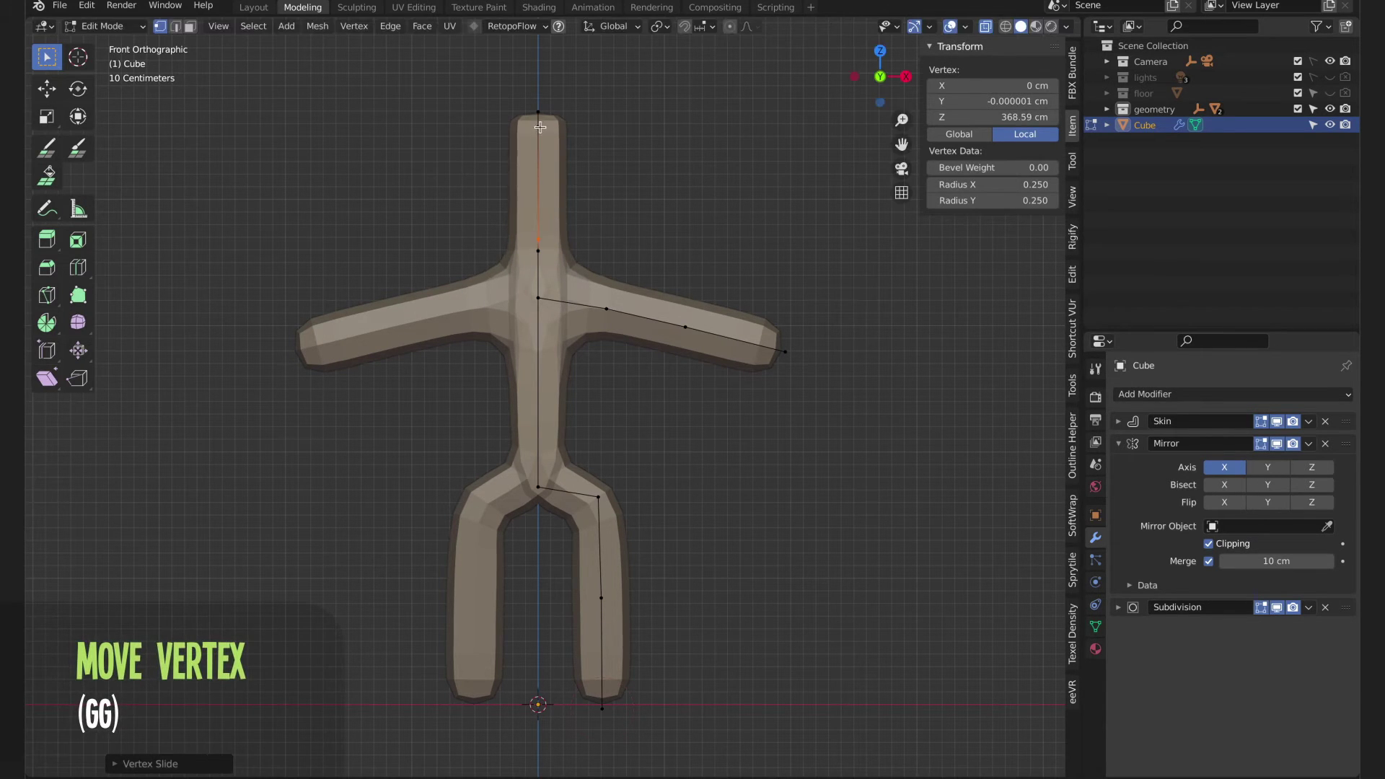
pyautogui.hotkey('ctrl', 'a')
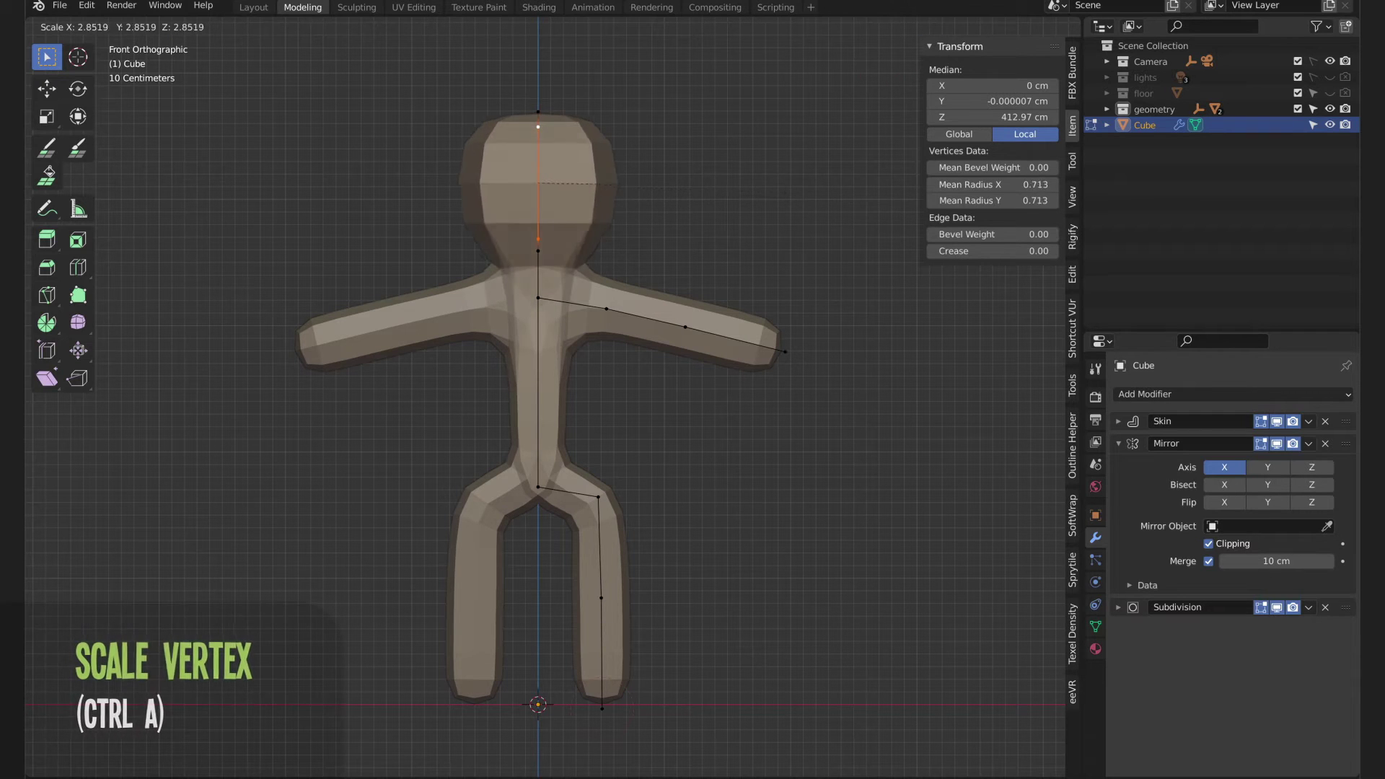
pyautogui.click(941, 185)
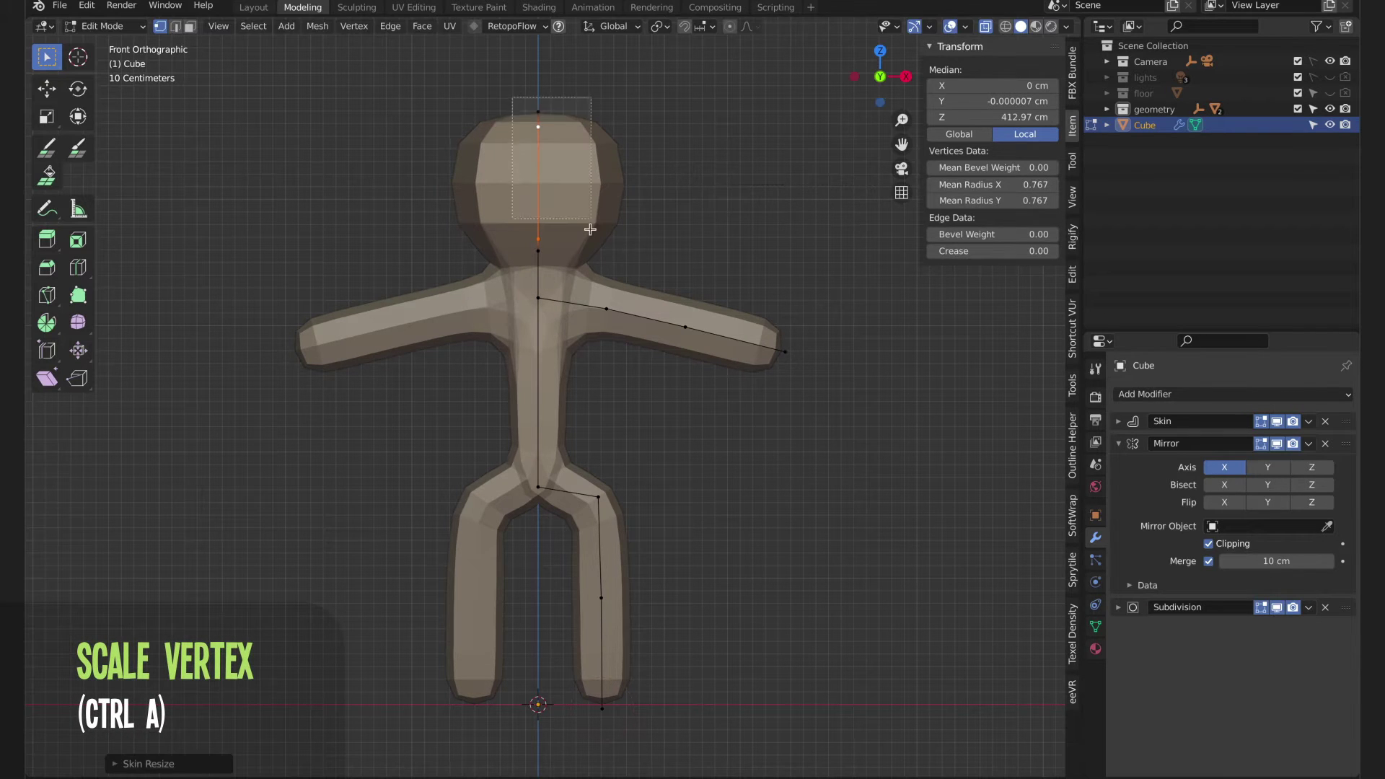
# Raise the head, widen the chest skin and thin the neck skin
pyautogui.moveTo(590, 230); pyautogui.dragTo(592, 229)
pyautogui.press('g')
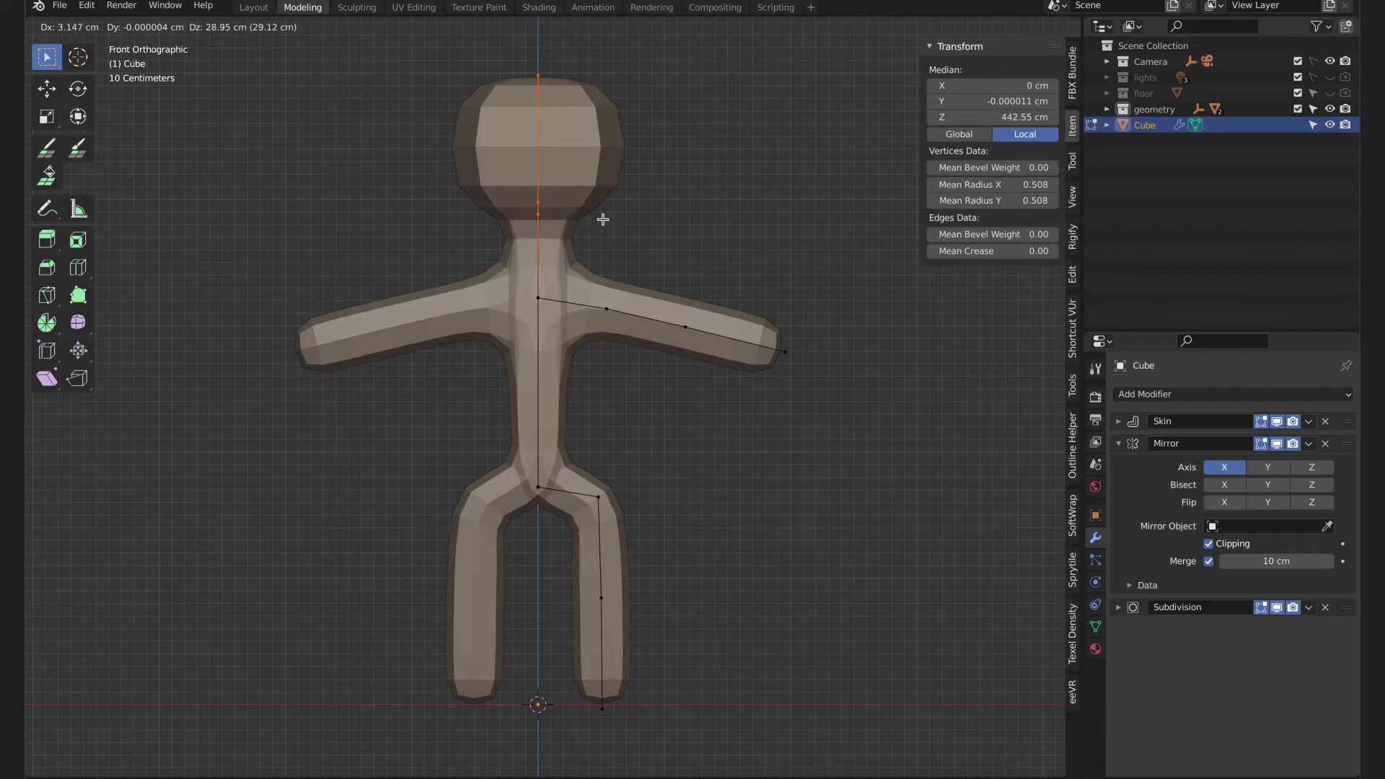
pyautogui.click(604, 219)
pyautogui.click(537, 297)
pyautogui.hotkey('ctrl', 'a')
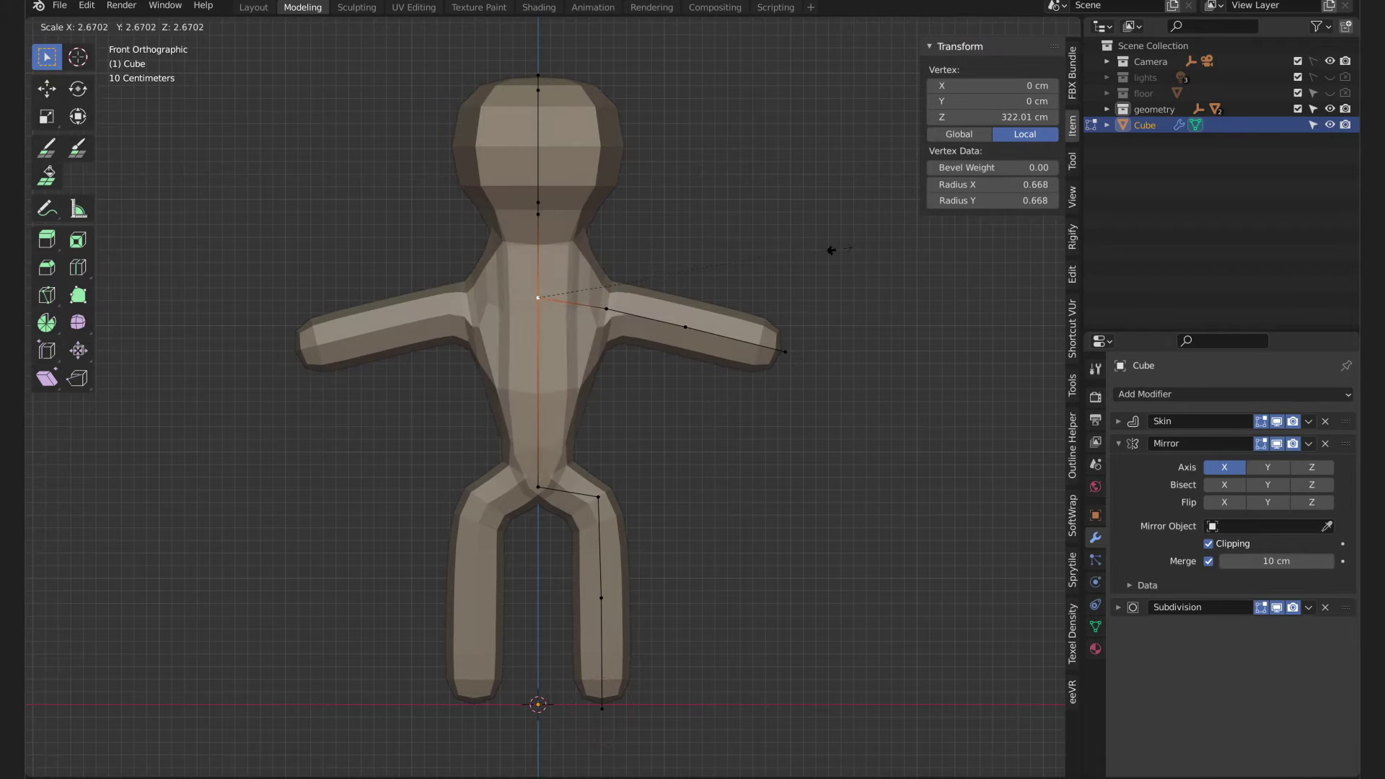
pyautogui.click(831, 251)
pyautogui.click(538, 214)
pyautogui.hotkey('ctrl', 'a')
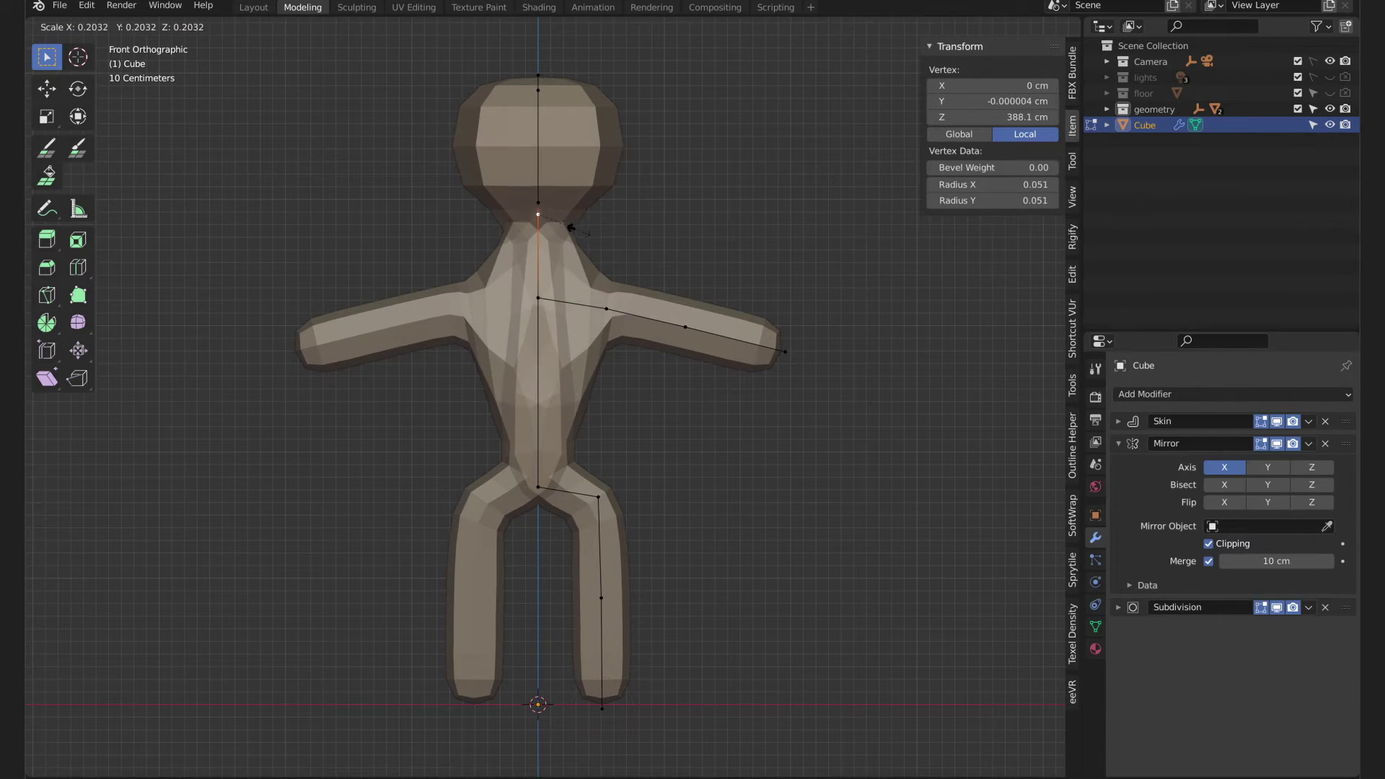
pyautogui.click(696, 249)
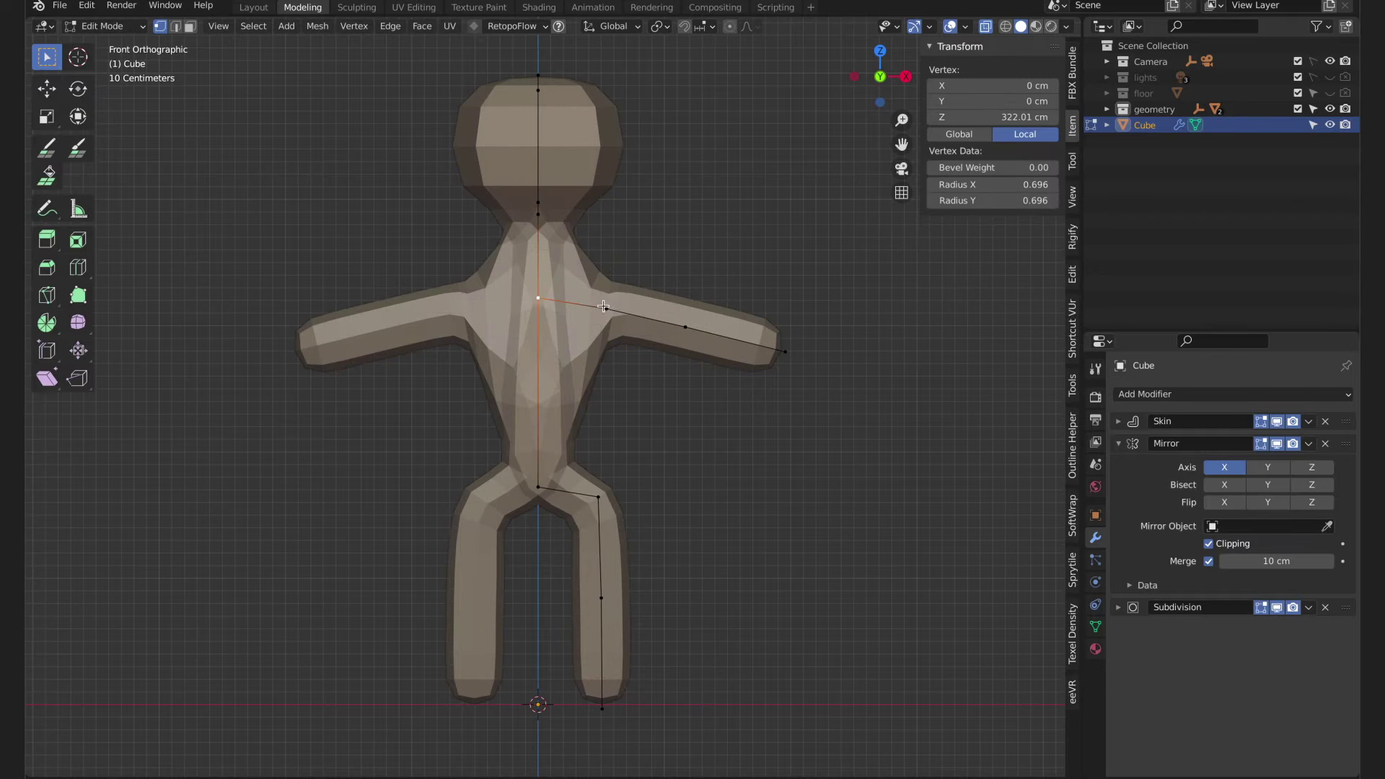
# Raise the shoulder, enable Mirror Bisect on X, and shrink the torso skin radius
pyautogui.moveTo(604, 306); pyautogui.dragTo(612, 268)
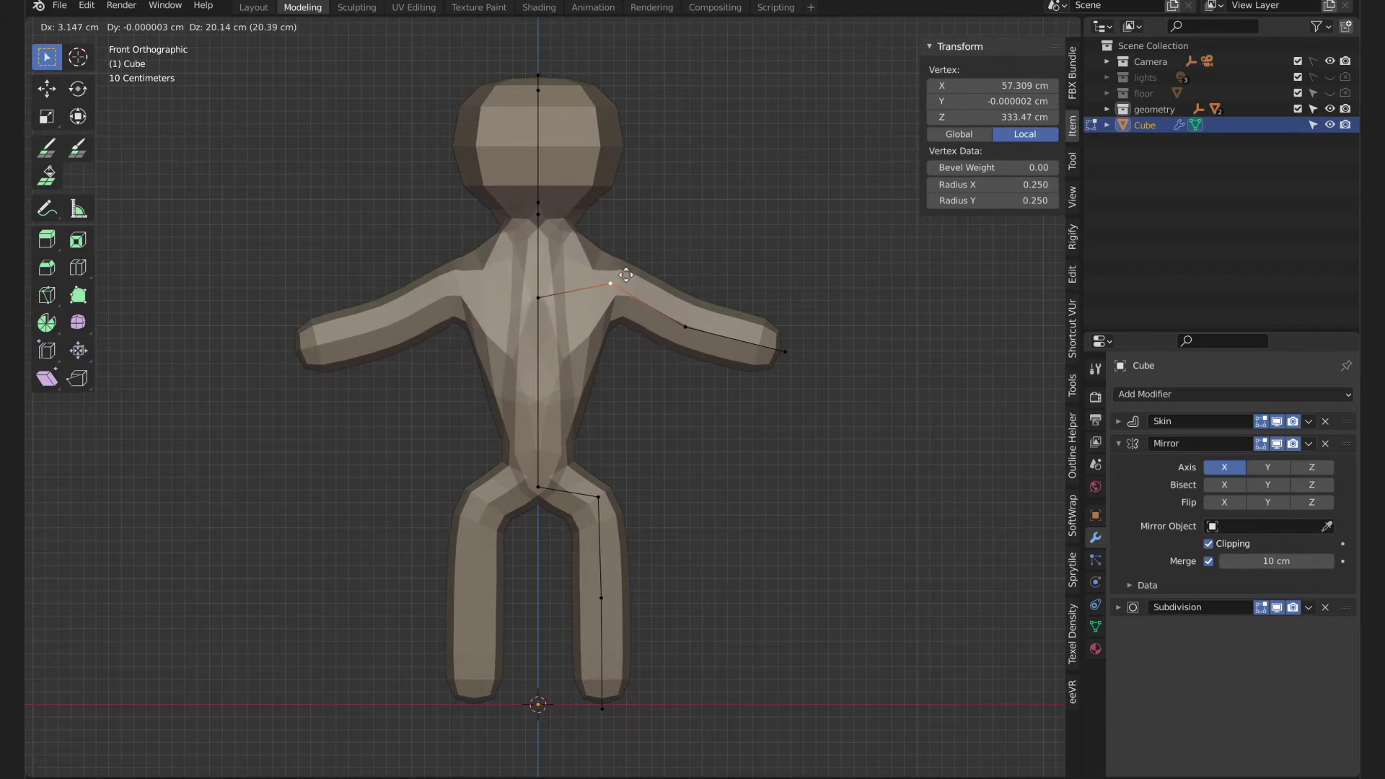
pyautogui.click(1228, 491)
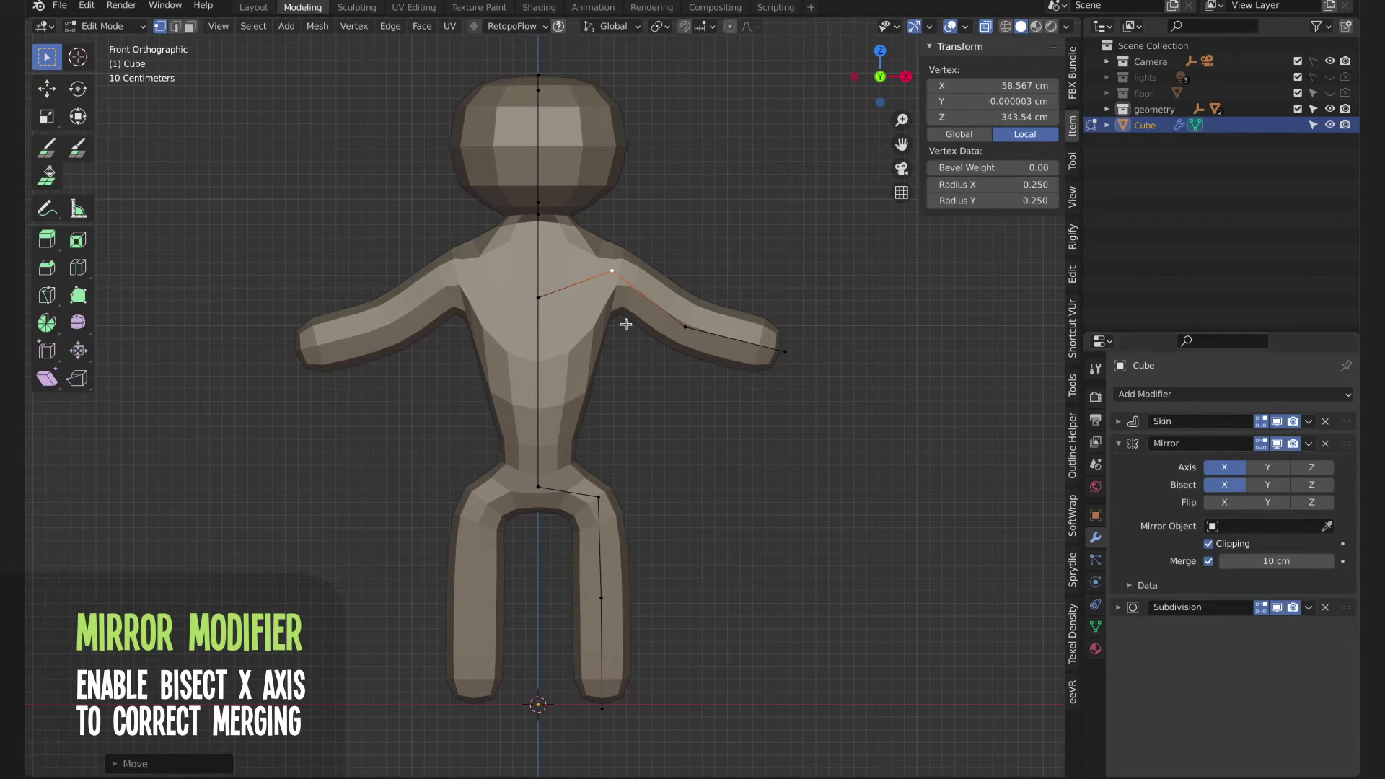
pyautogui.press('Tab')
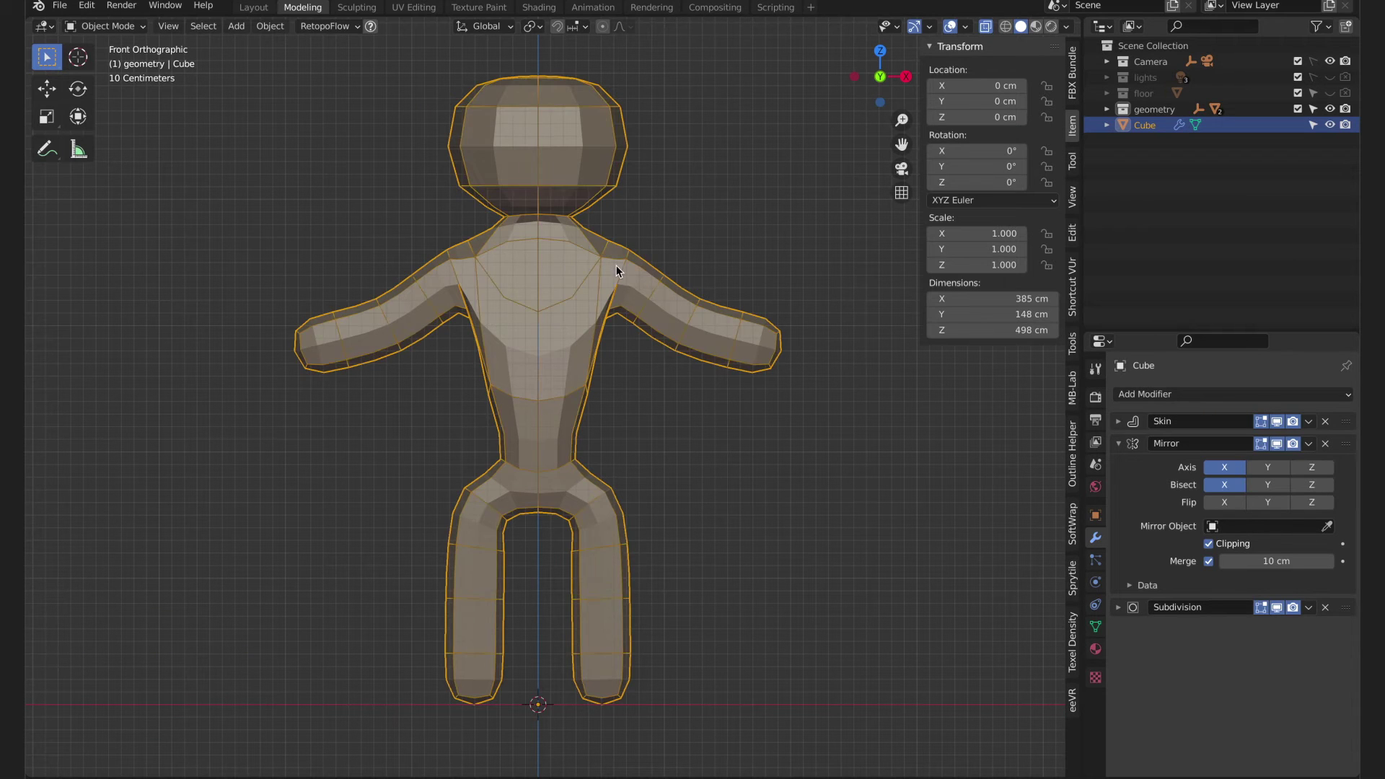
pyautogui.press('Tab')
pyautogui.hotkey('ctrl', 'a')
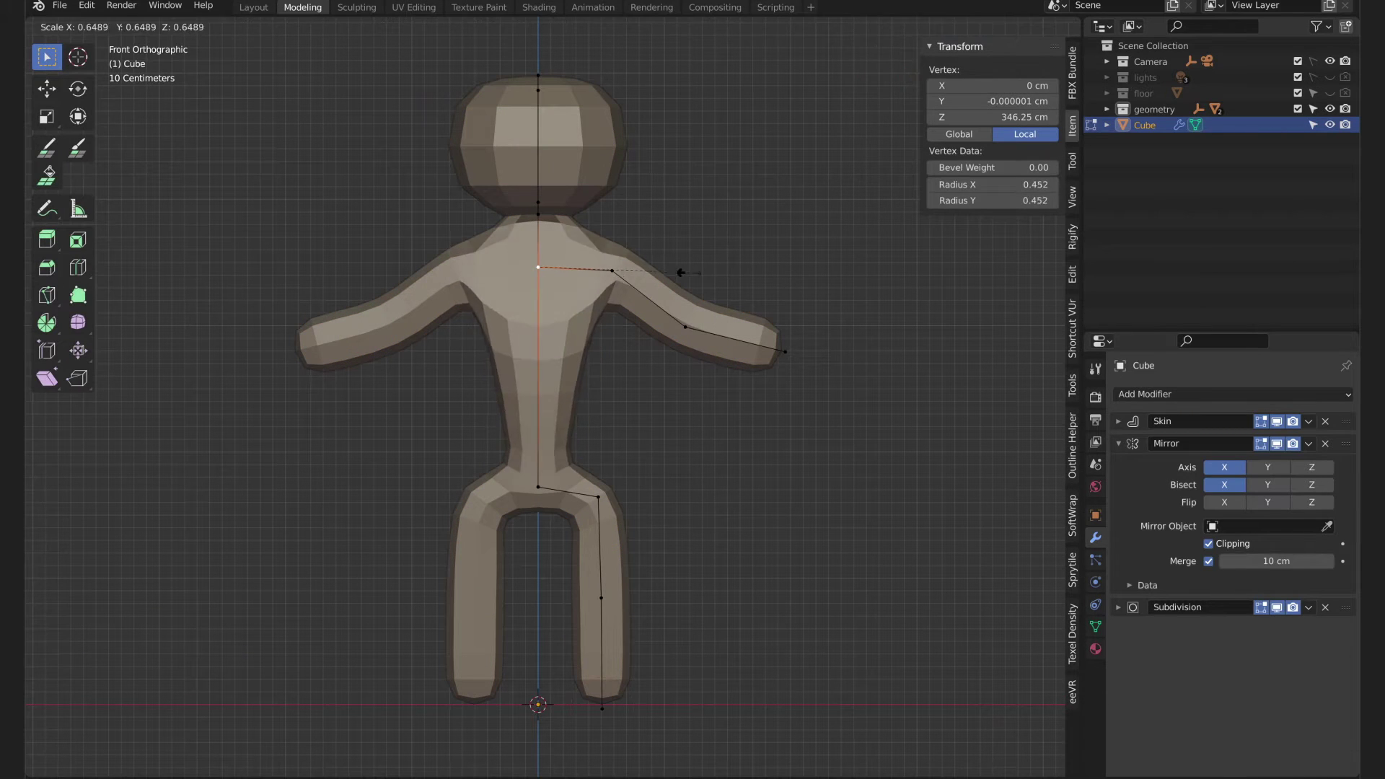
pyautogui.click(644, 274)
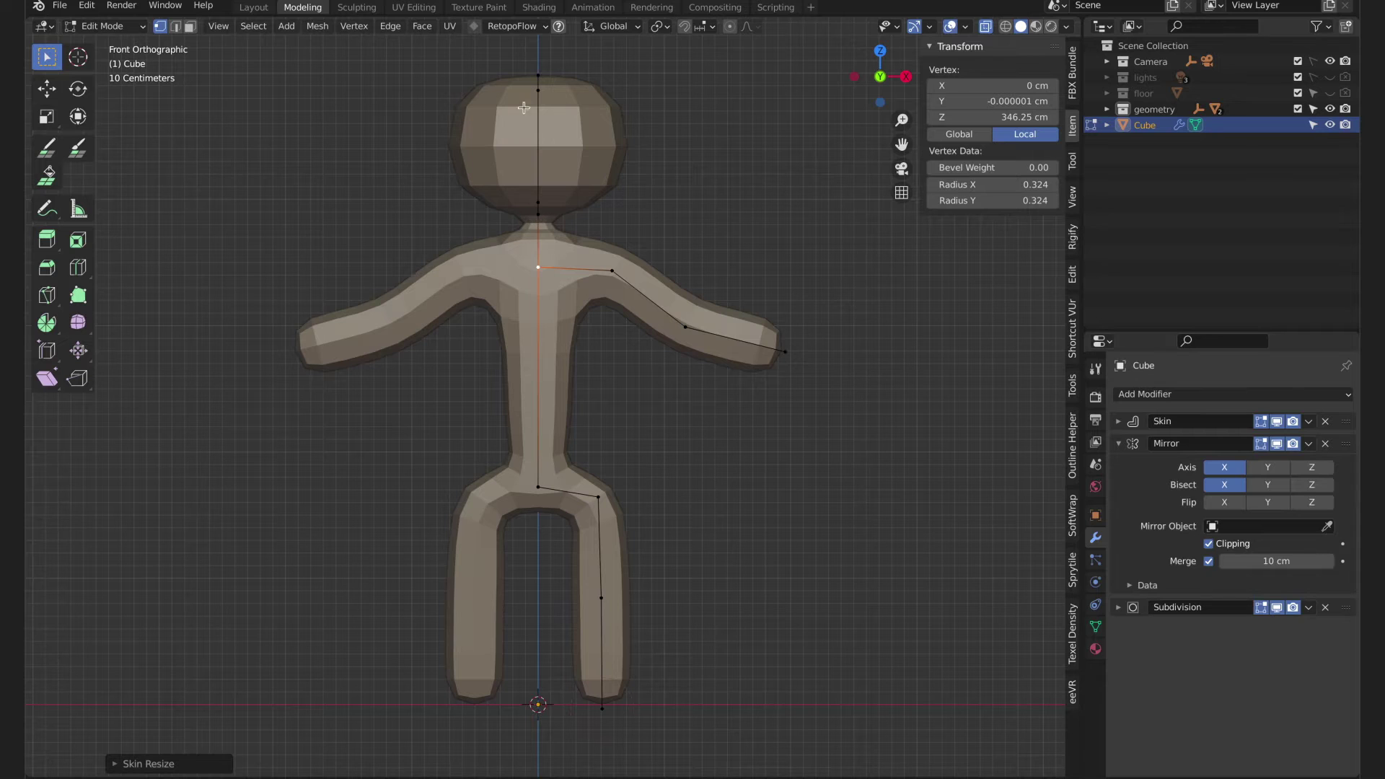
# Raise the top of the head and narrow the neck skin radius
pyautogui.scroll(-2, 619, 204)
pyautogui.moveTo(516, 112); pyautogui.dragTo(567, 130)
pyautogui.press('g')
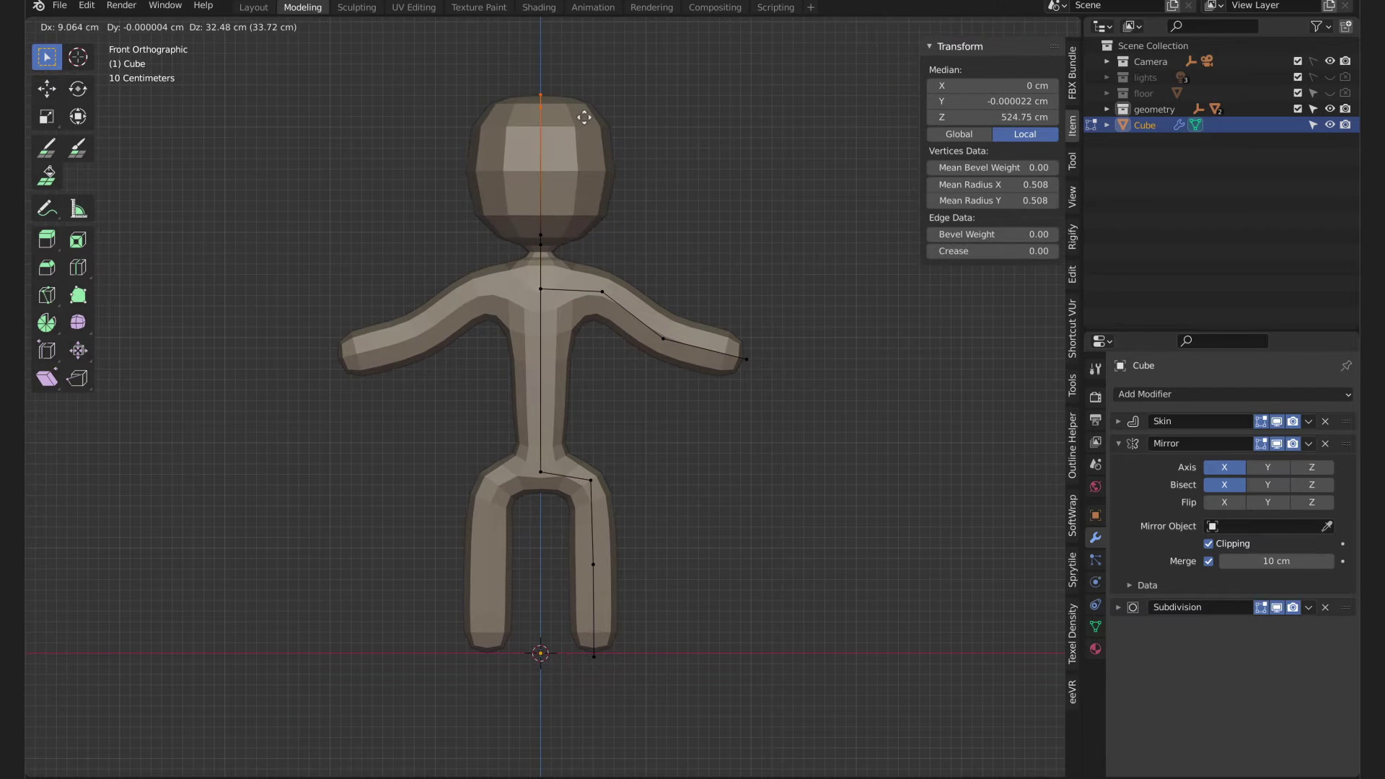
pyautogui.click(585, 117)
pyautogui.click(542, 246)
pyautogui.hotkey('ctrl', 'a')
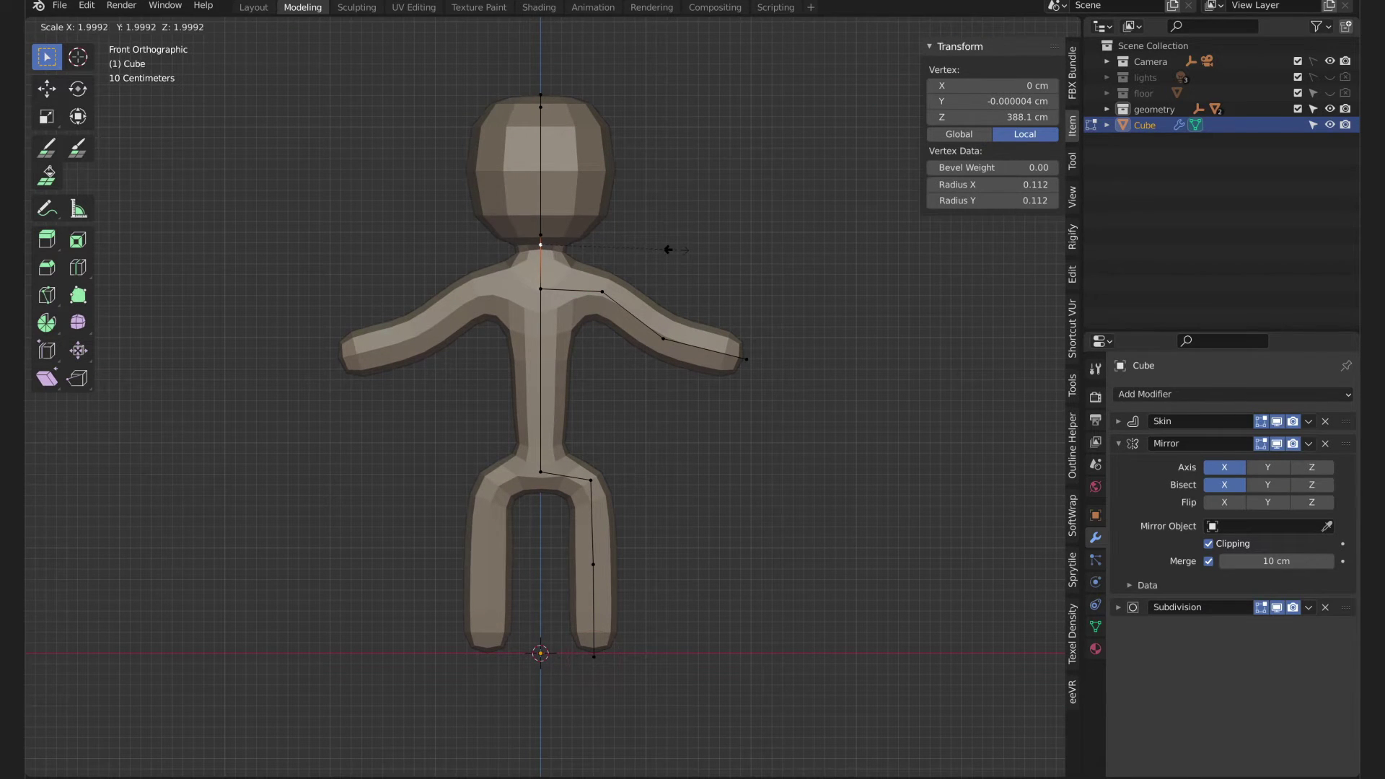
pyautogui.click(656, 243)
pyautogui.hotkey('ctrl', 'a')
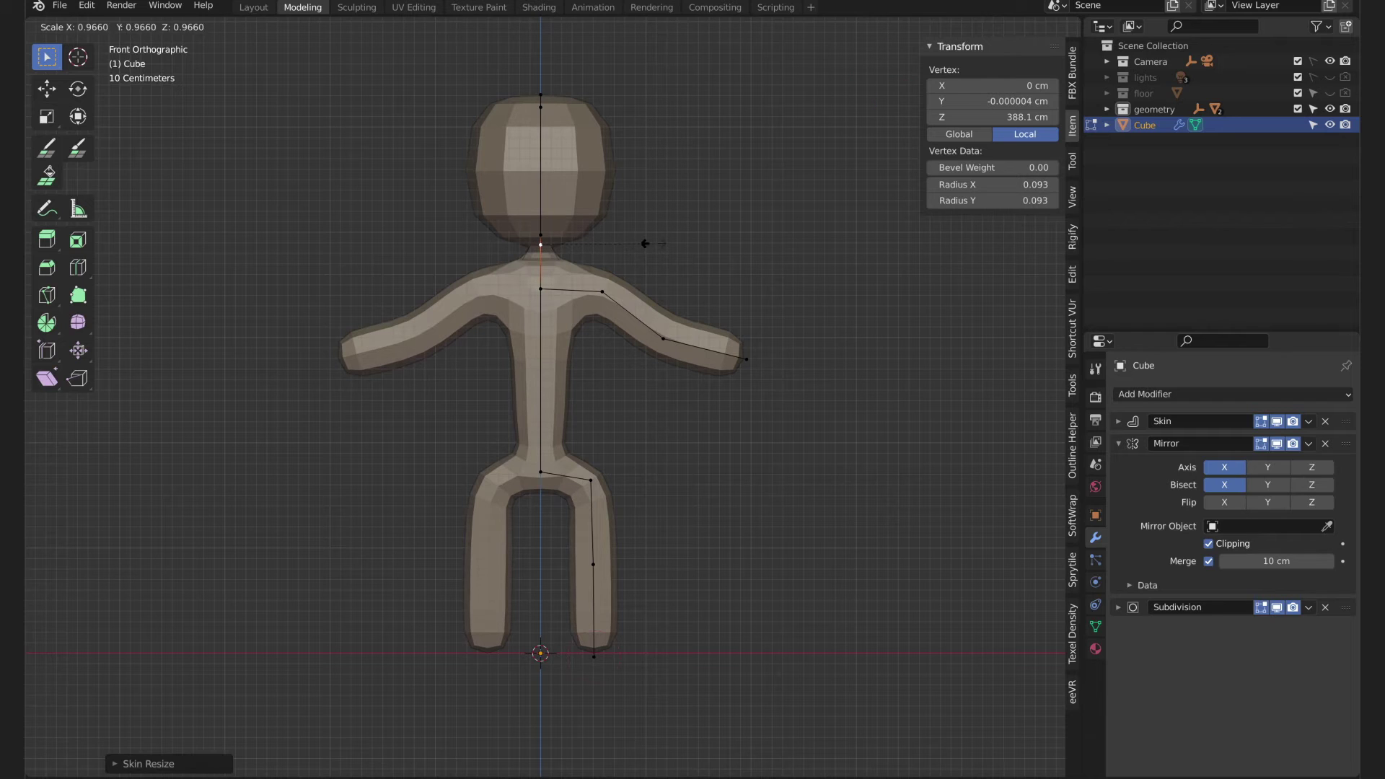
pyautogui.click(645, 243)
pyautogui.click(541, 472)
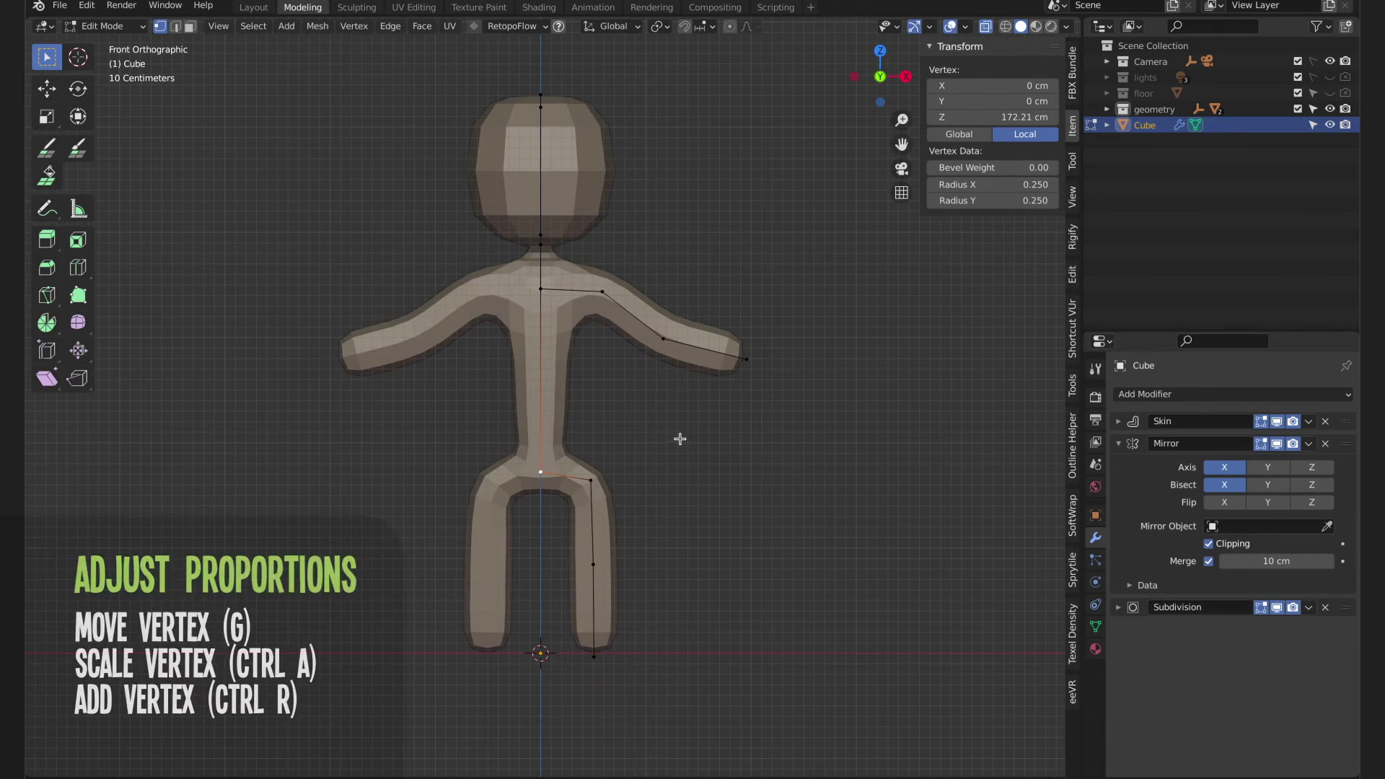
# Raise the hip and knee vertices and widen the pelvis skin radius
pyautogui.keyDown('shift'); pyautogui.click(591, 479); pyautogui.keyUp('shift')
pyautogui.press('g')
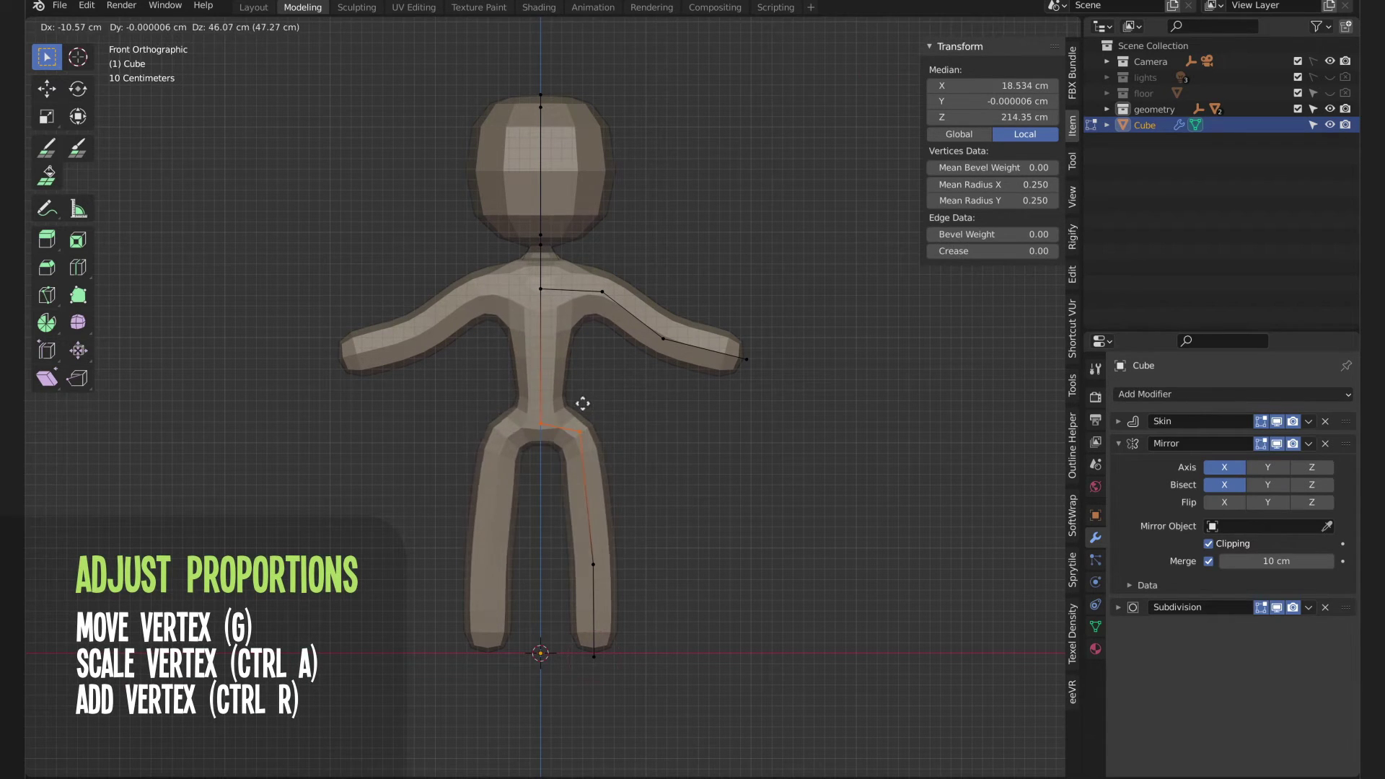
pyautogui.click(582, 404)
pyautogui.click(593, 563)
pyautogui.press('g')
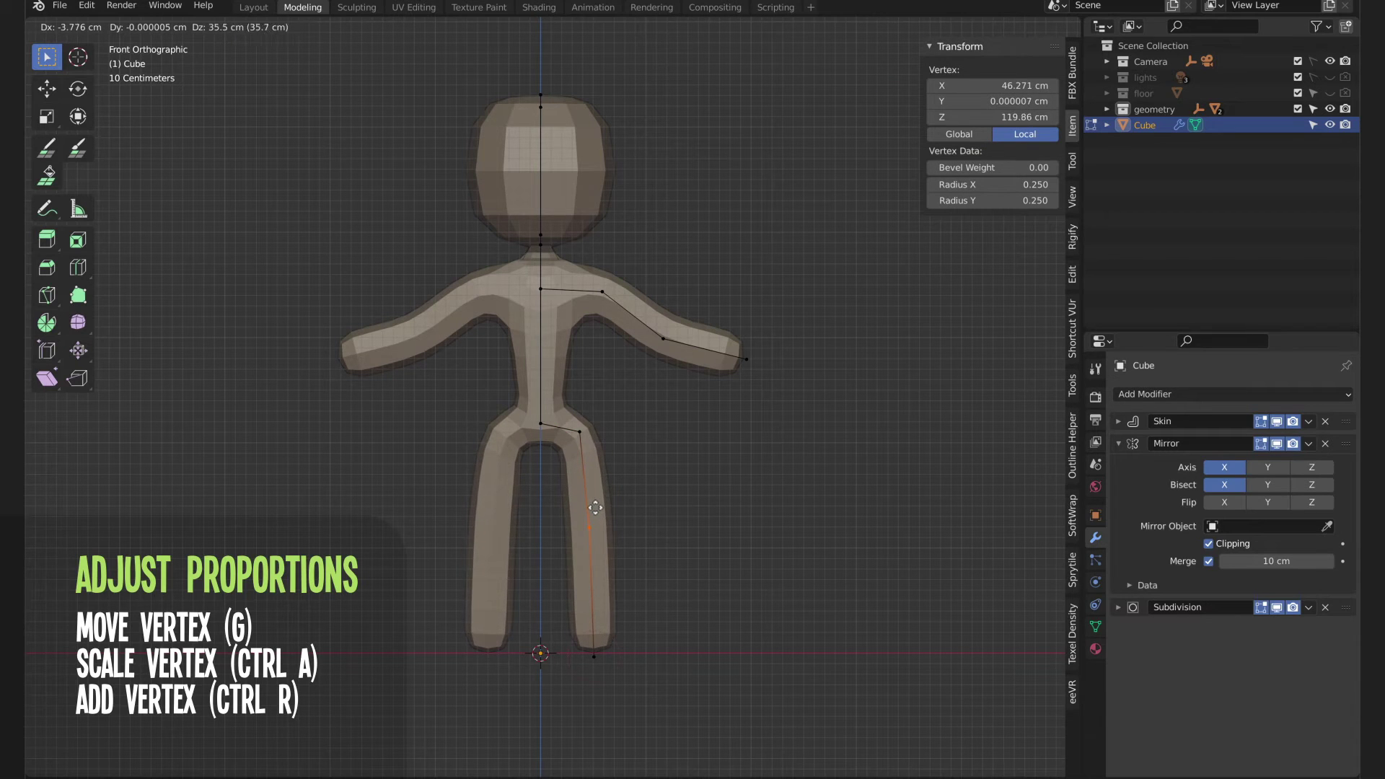
pyautogui.click(587, 511)
pyautogui.moveTo(517, 405); pyautogui.dragTo(559, 435)
pyautogui.hotkey('ctrl', 'a')
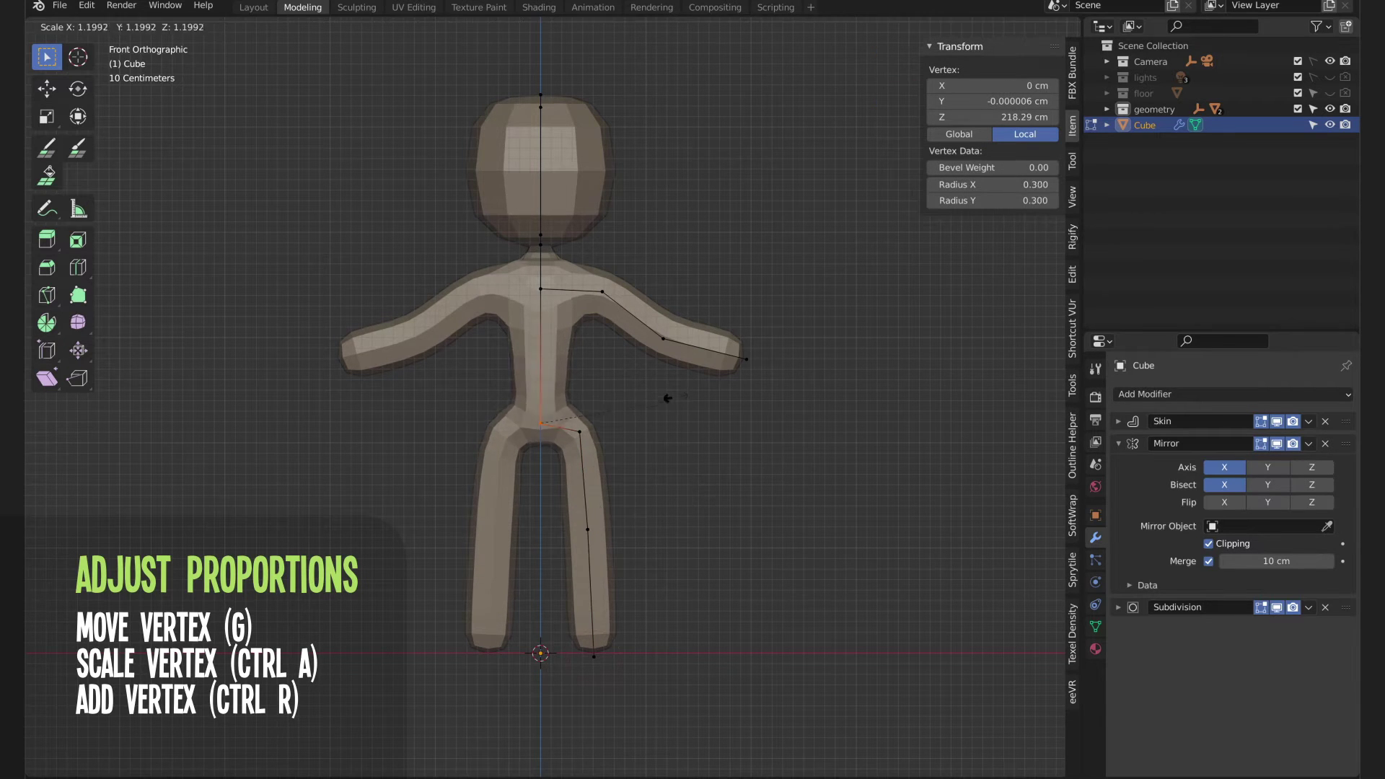
pyautogui.click(751, 387)
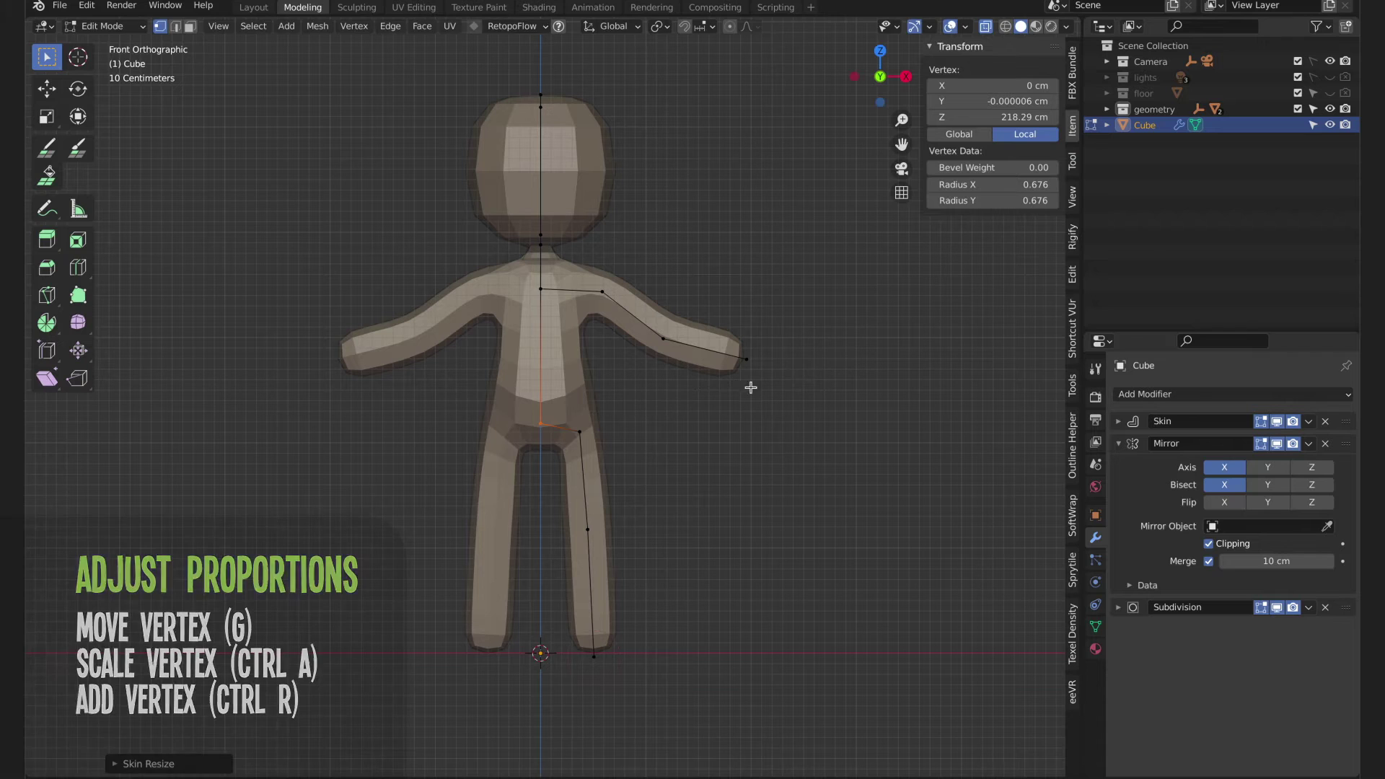
# Reposition the elbow and pull the shoulder inward, then orbit to inspect the figure
pyautogui.click(663, 338)
pyautogui.press('g')
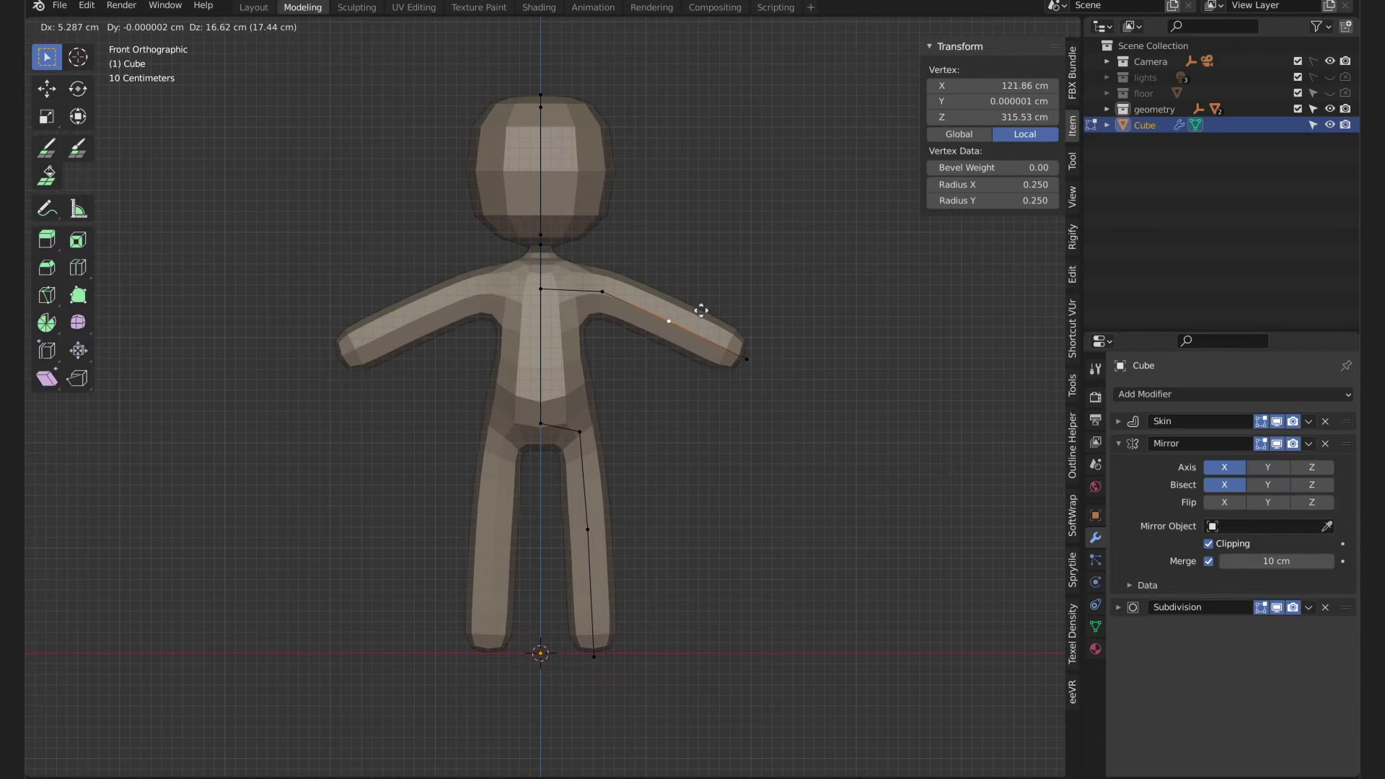
pyautogui.click(694, 308)
pyautogui.click(604, 291)
pyautogui.press('g')
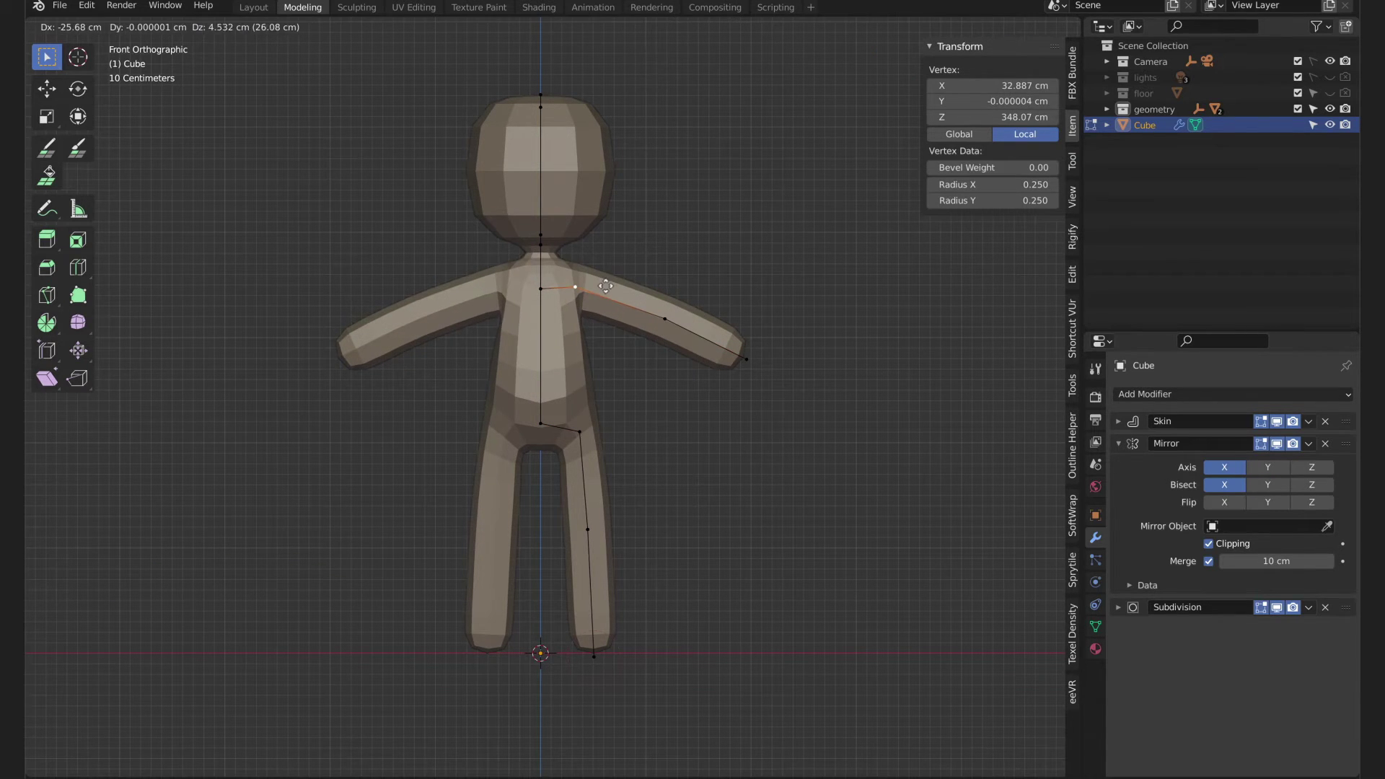
pyautogui.click(605, 287)
pyautogui.press('Tab')
pyautogui.moveTo(604, 285)
pyautogui.mouseDown(button='middle')
pyautogui.moveTo(522, 352)
pyautogui.moveTo(588, 310)
pyautogui.moveTo(448, 365)
pyautogui.moveTo(558, 343)
pyautogui.moveTo(276, 318)
pyautogui.moveTo(638, 323)
pyautogui.moveTo(626, 305)
pyautogui.moveTo(685, 303)
pyautogui.mouseUp(button='middle')
pyautogui.press('Tab')
pyautogui.click(877, 80)
# Finish placing the arm tip vertex, checking it from the top, then view the character from the side
pyautogui.press('g')
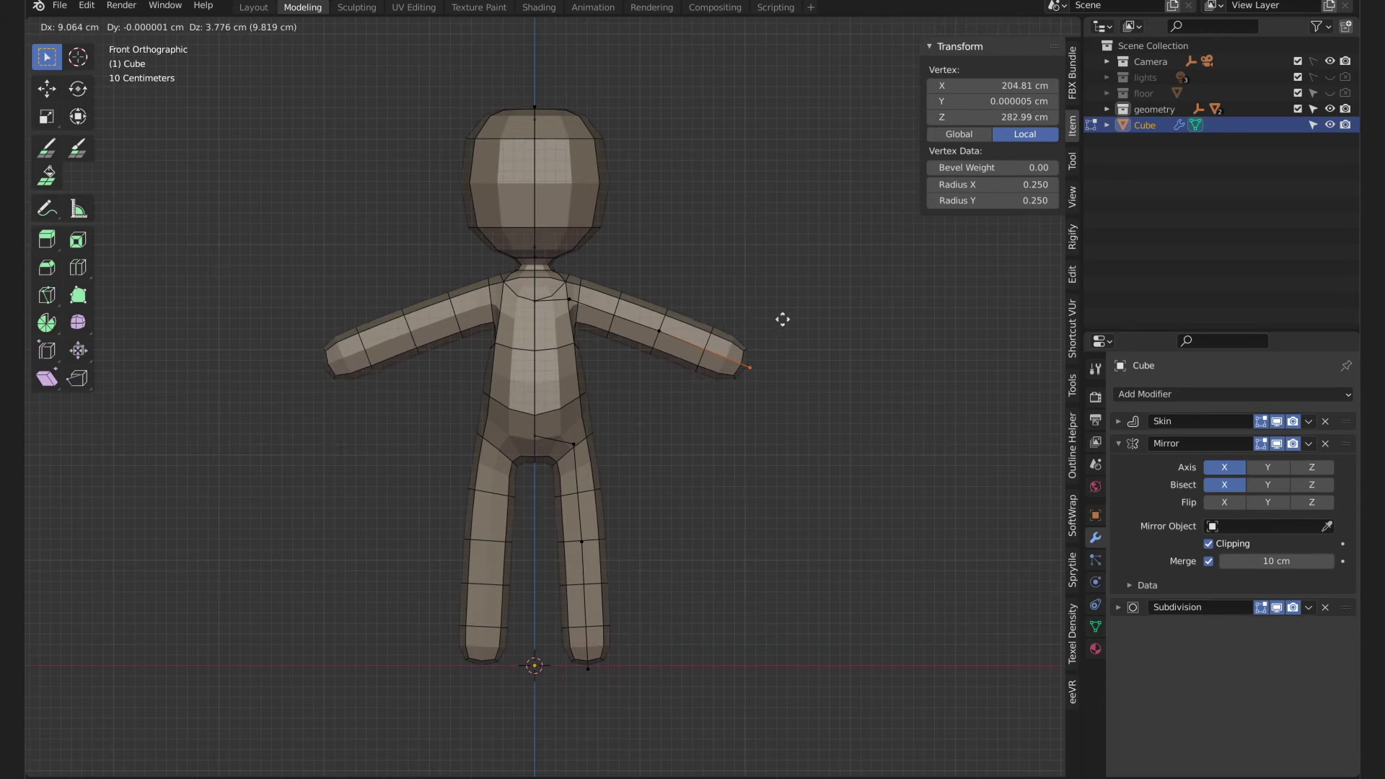
pyautogui.moveTo(791, 319); pyautogui.dragTo(763, 210, button='middle')
pyautogui.press('KP_7')
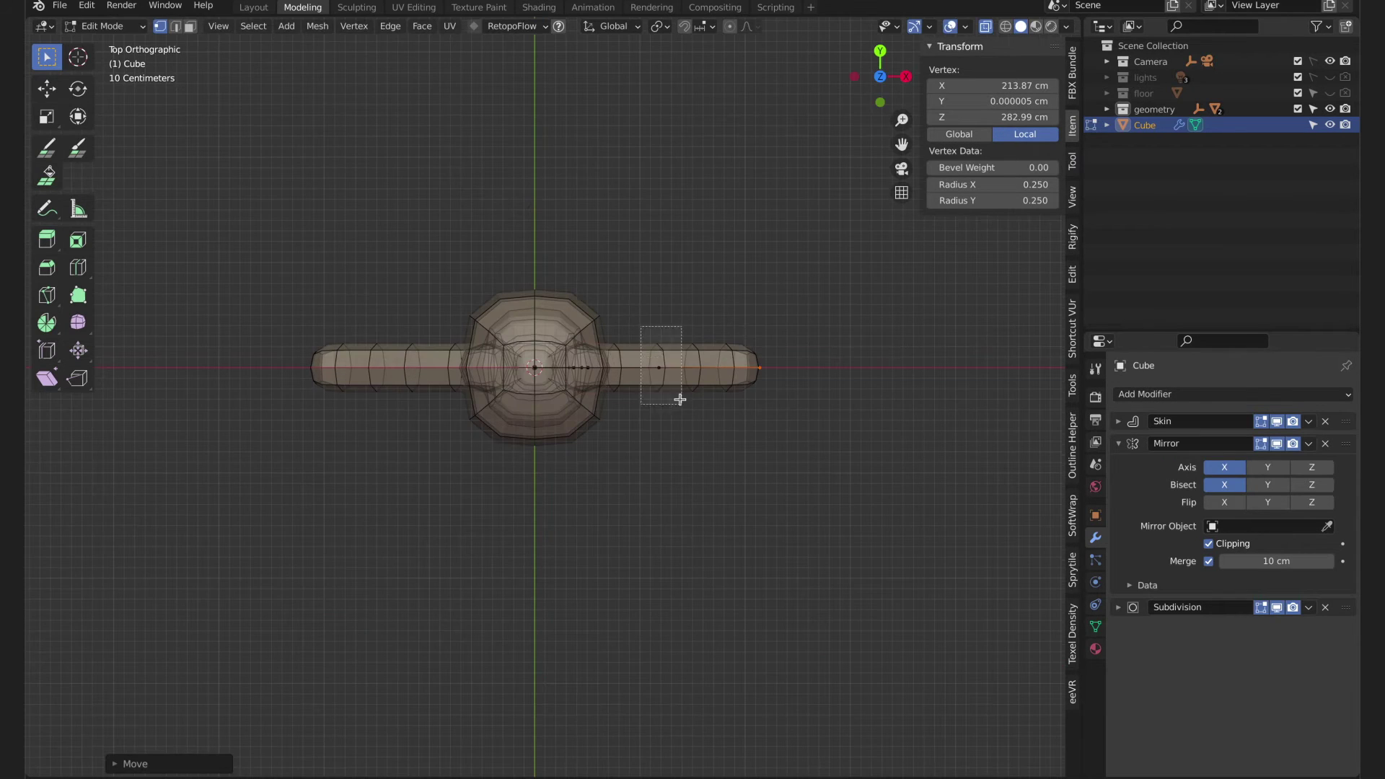
pyautogui.click(683, 369)
pyautogui.press('KP_1')
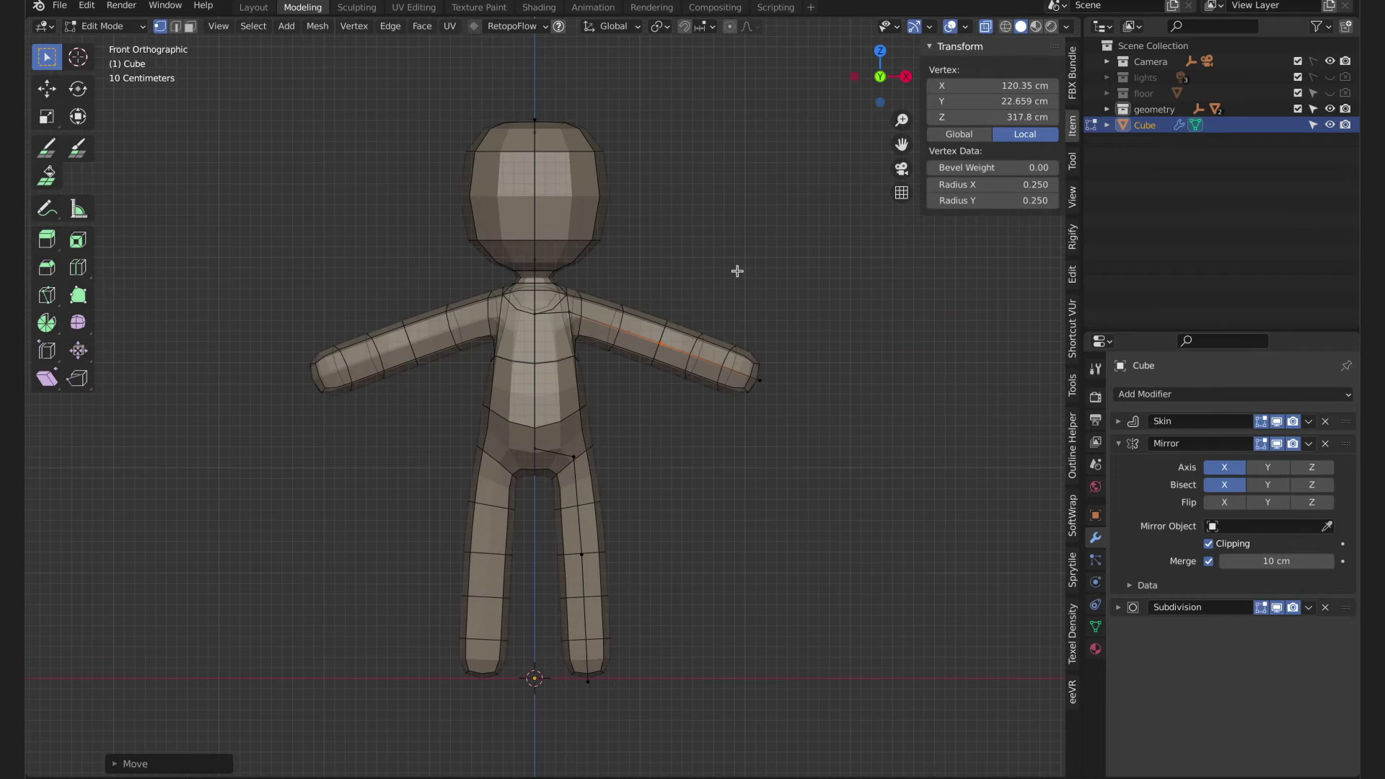
pyautogui.click(906, 76)
# Reshape the side profile by moving the head and neck vertices
pyautogui.moveTo(676, 258); pyautogui.dragTo(675, 259)
pyautogui.press('g')
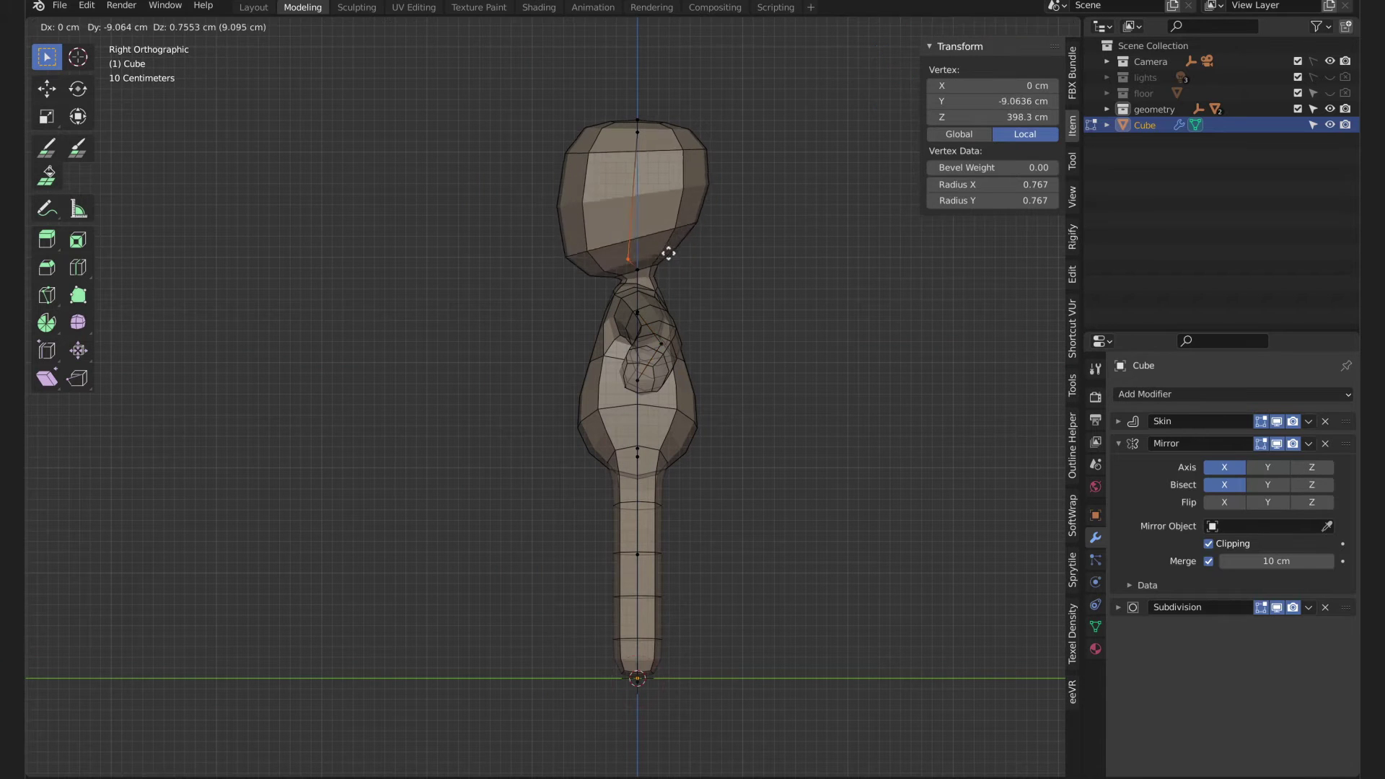
pyautogui.click(667, 250)
pyautogui.click(639, 312)
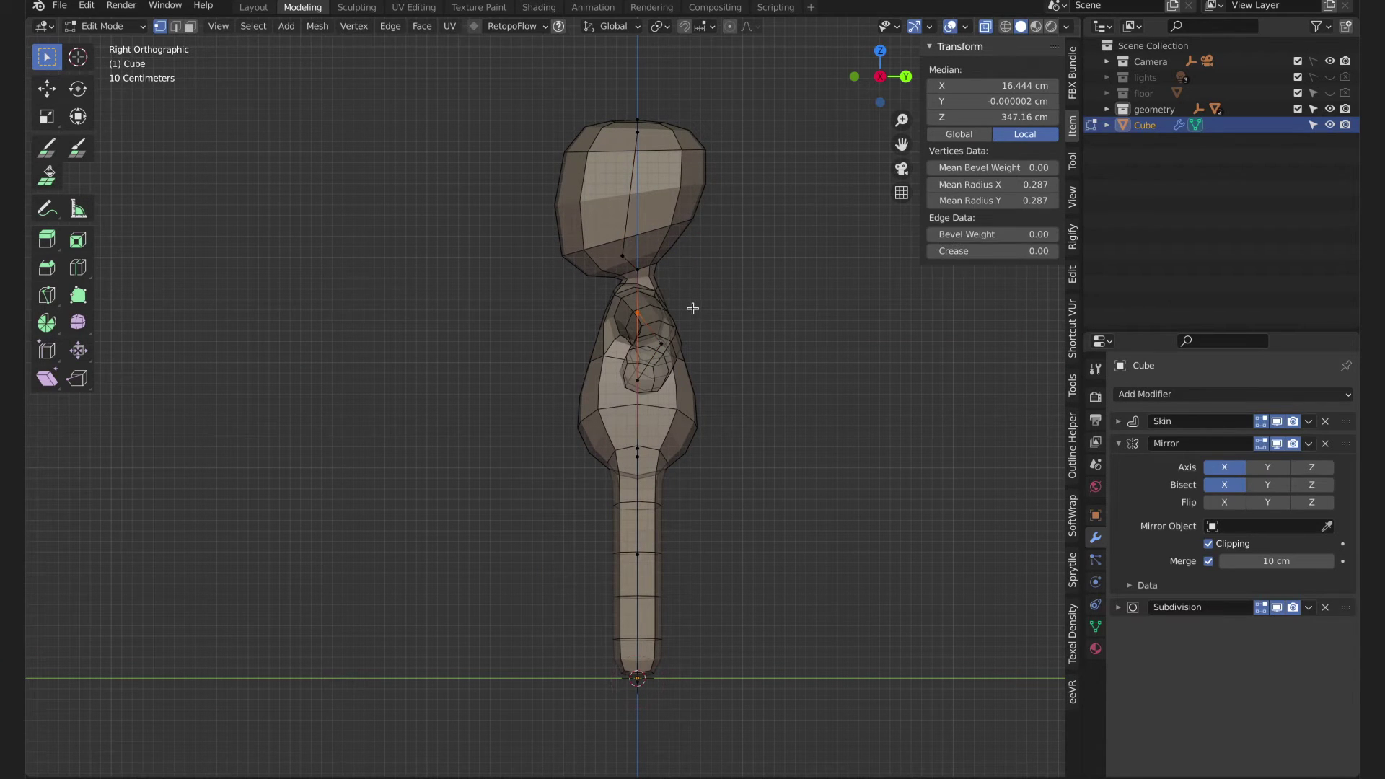
pyautogui.hotkey('alt', 'z')
pyautogui.hotkey('alt', 'z')
pyautogui.press('g')
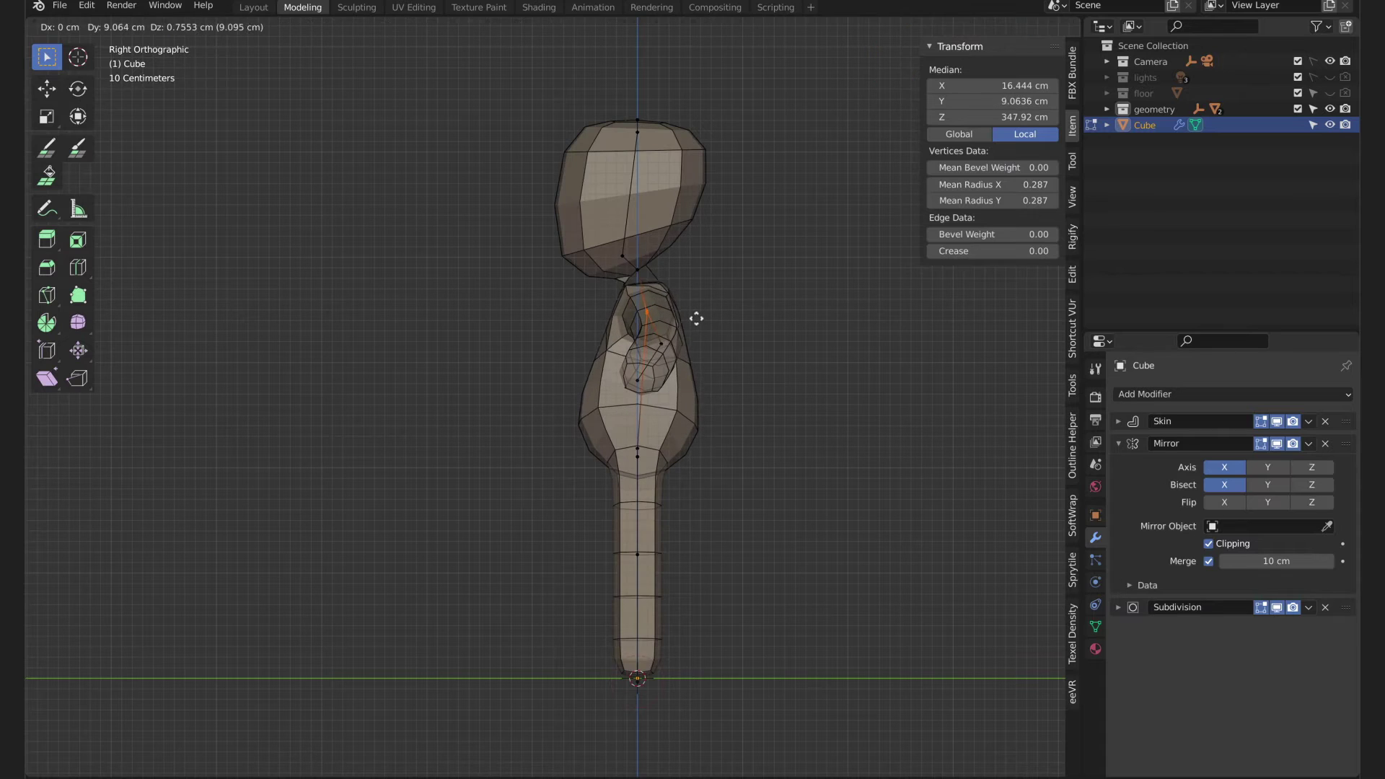
pyautogui.click(696, 318)
pyautogui.click(665, 272)
pyautogui.press('g')
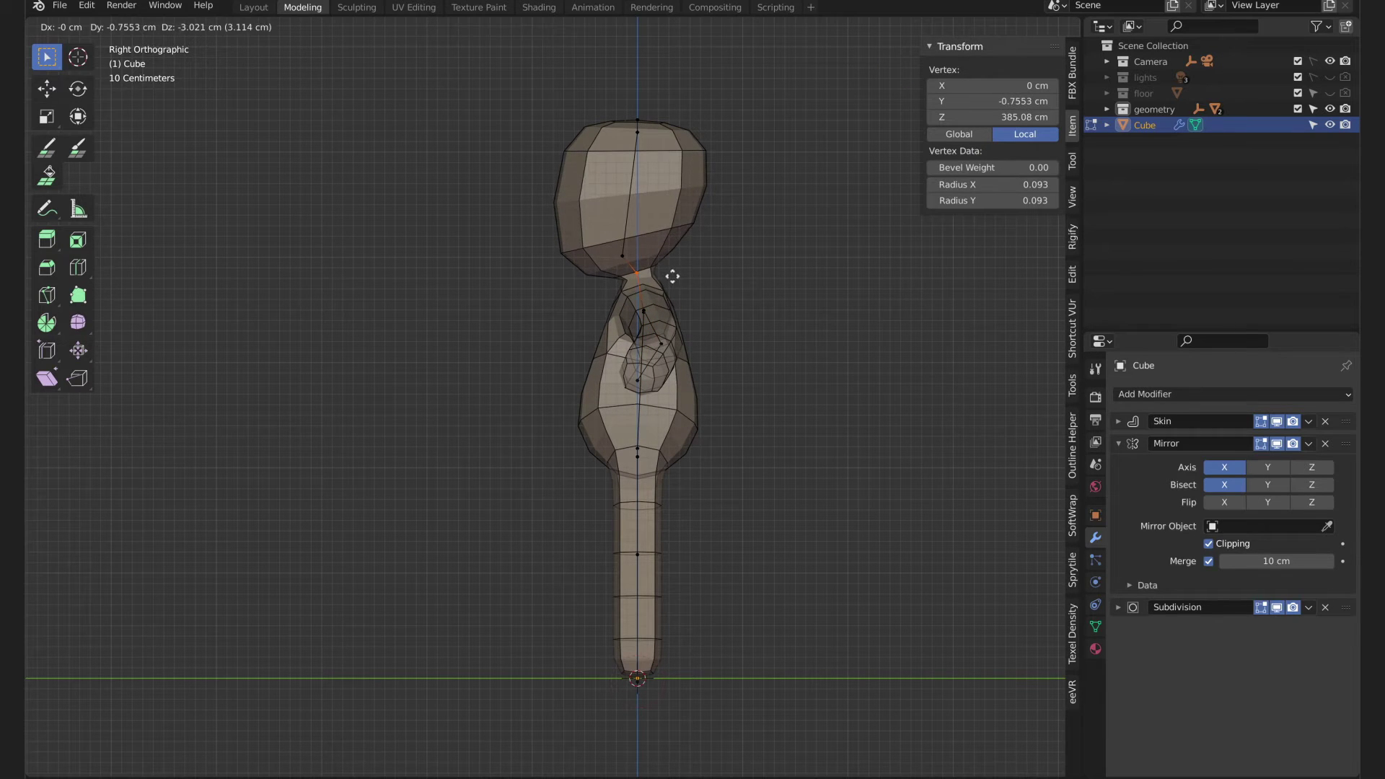
pyautogui.click(671, 278)
# Move the lower torso vertex, add a loop cut across the torso, and curve the new spine vertex
pyautogui.moveTo(655, 436); pyautogui.dragTo(618, 452)
pyautogui.press('g')
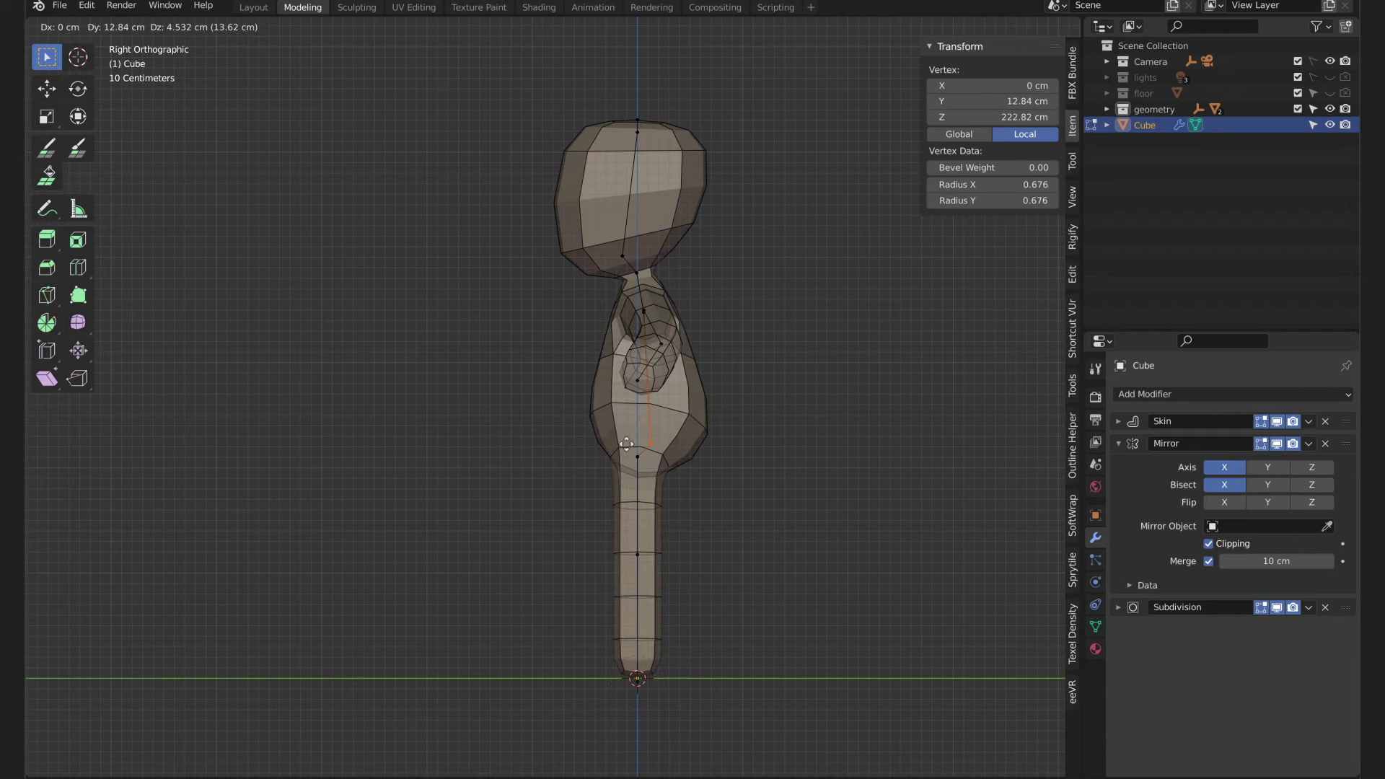
pyautogui.click(620, 443)
pyautogui.hotkey('ctrl', 'r')
pyautogui.click(639, 408)
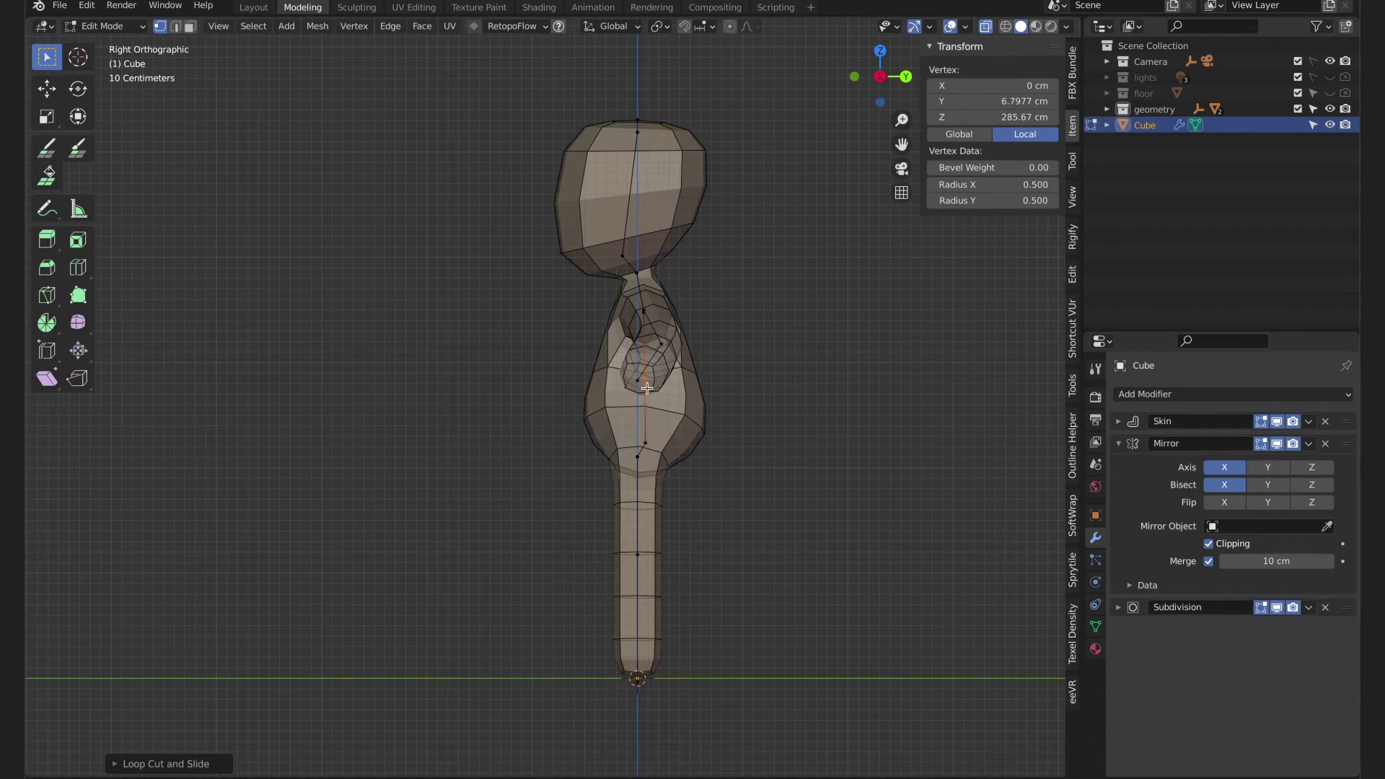
pyautogui.press('g')
pyautogui.click(621, 412)
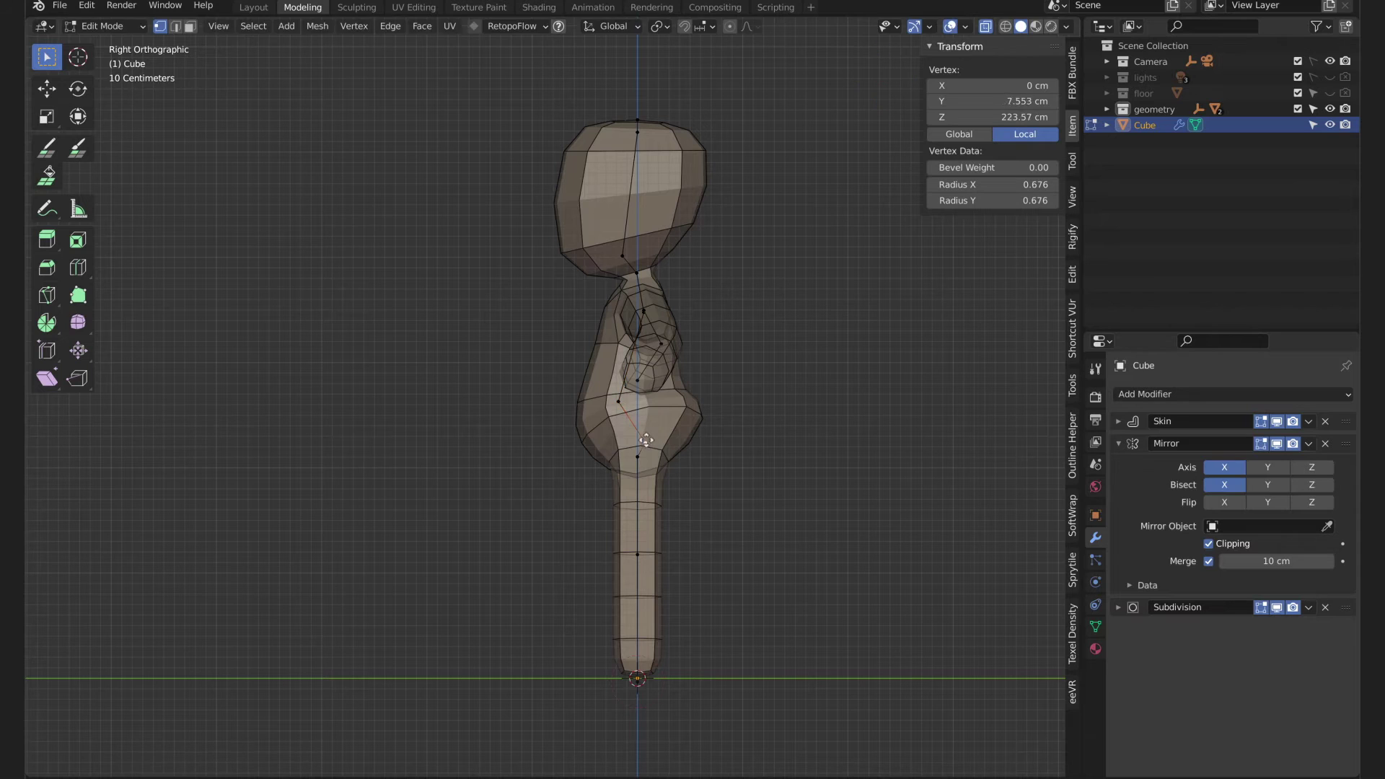
pyautogui.press('g')
pyautogui.click(621, 400)
pyautogui.press('g')
pyautogui.click(620, 397)
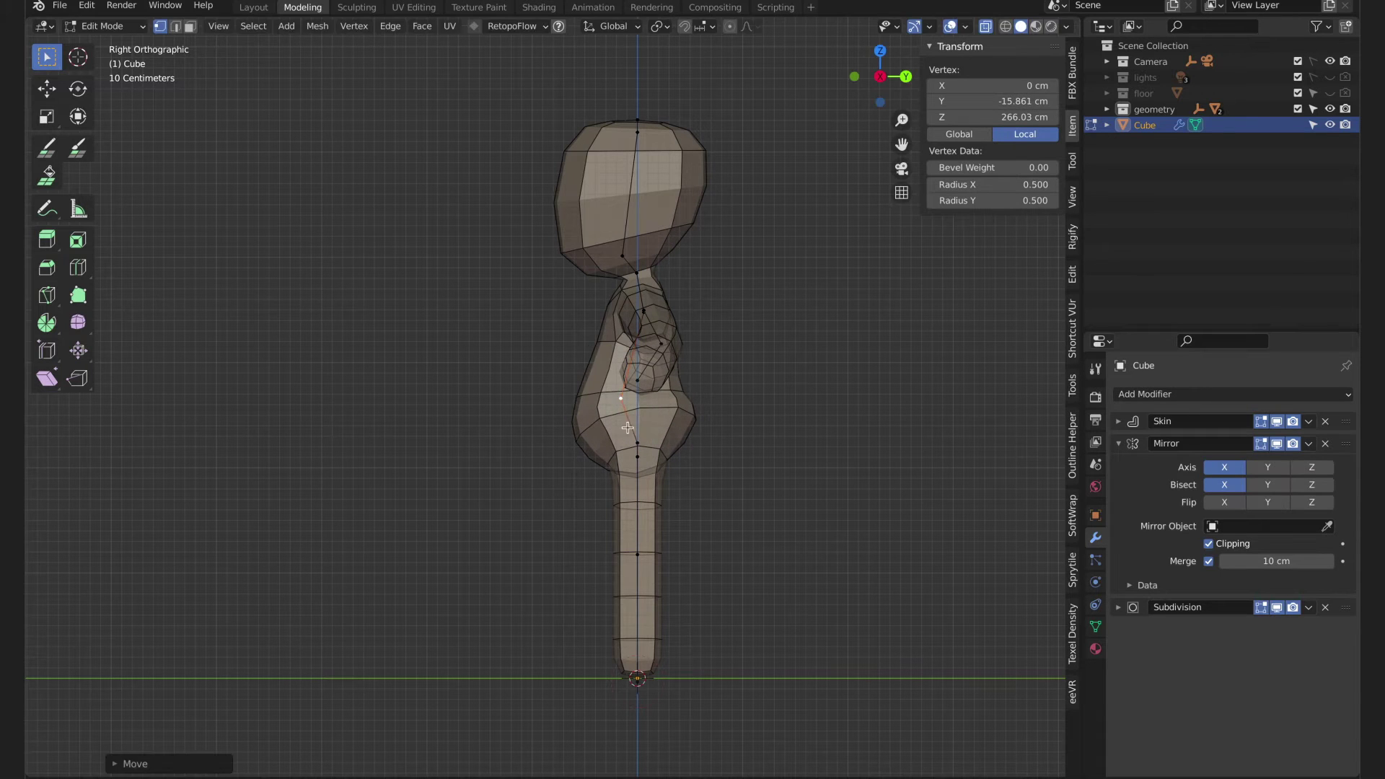
# Bend the knee by moving the lower-leg vertex forward
pyautogui.click(638, 552)
pyautogui.press('g')
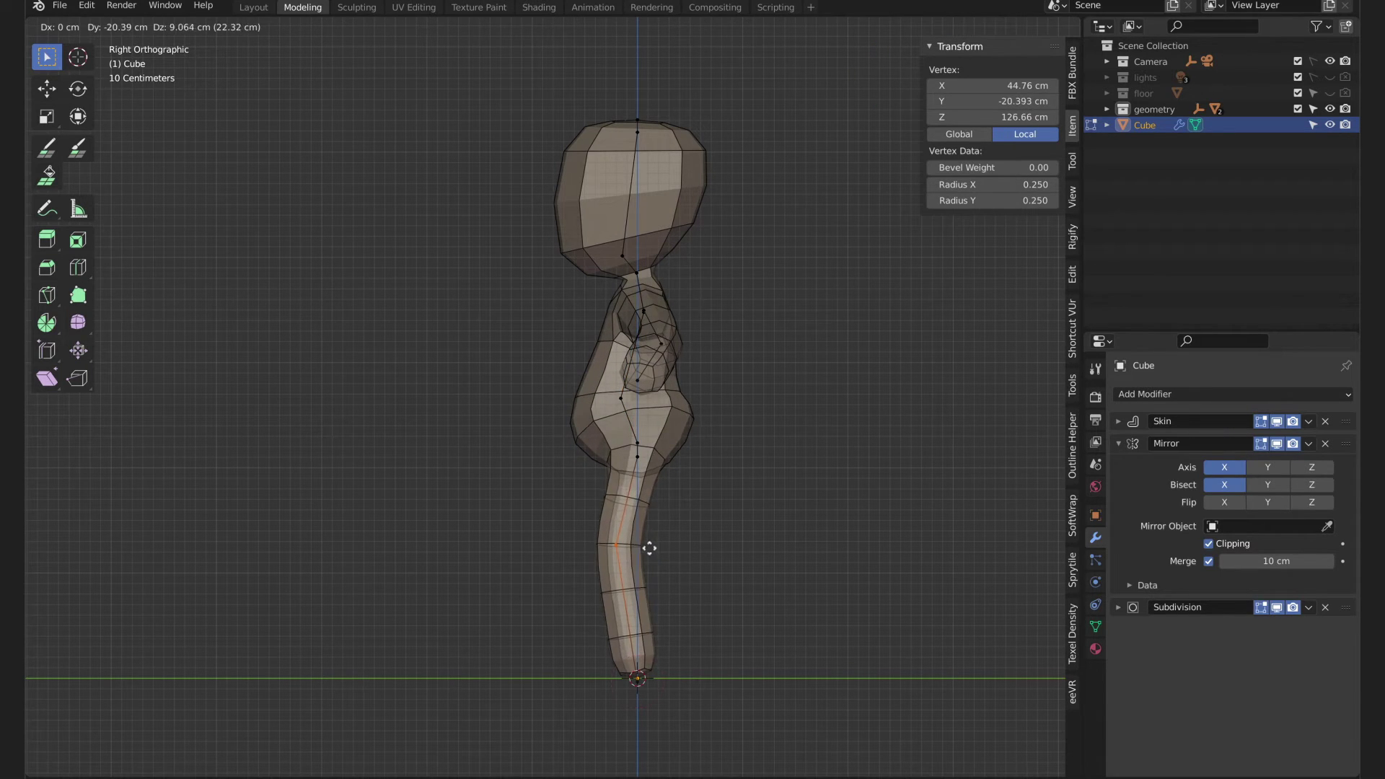
pyautogui.click(649, 552)
# Resize the skin thickness at the bottom foot vertex, checking from the front
pyautogui.click(624, 663)
pyautogui.hotkey('ctrl', 'a')
pyautogui.click(680, 664)
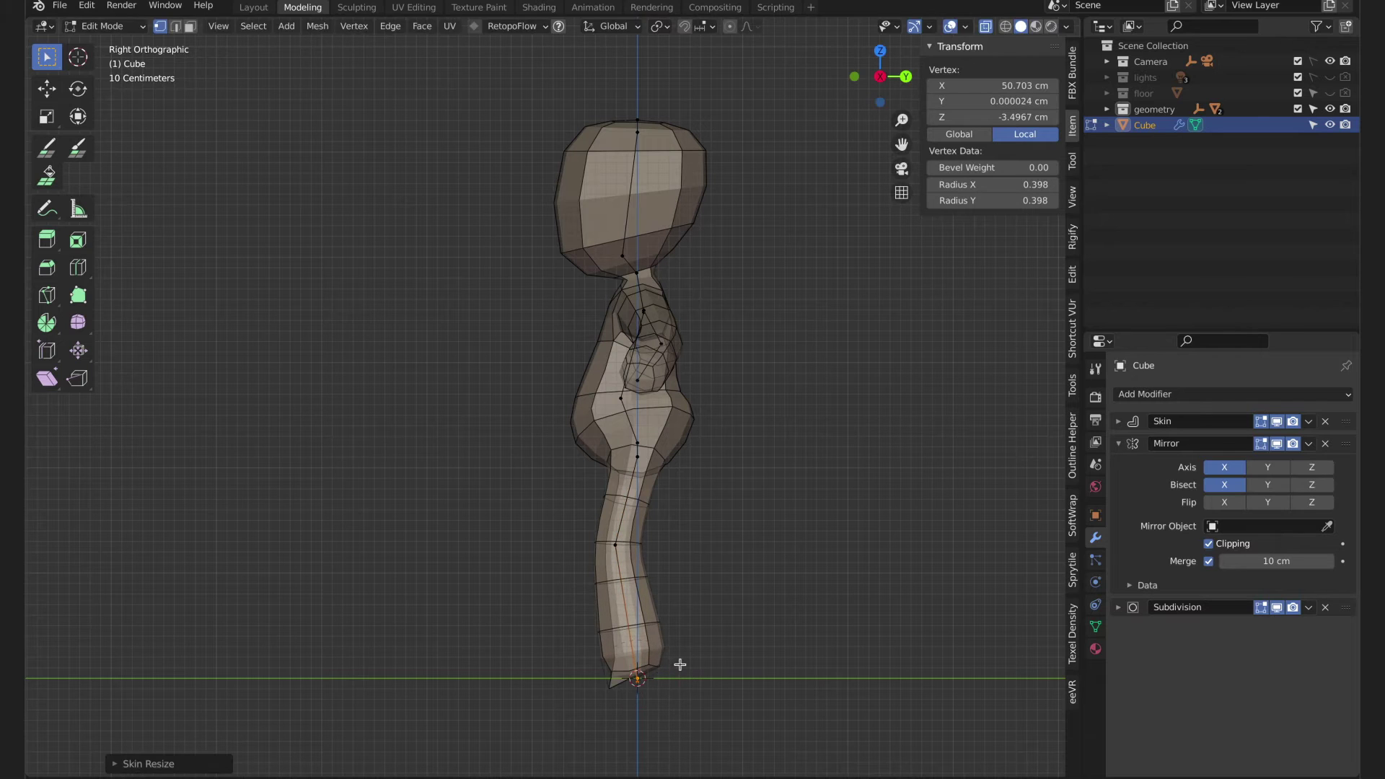
pyautogui.hotkey('ctrl', 'a')
pyautogui.moveTo(671, 660); pyautogui.dragTo(889, 228, button='middle')
pyautogui.press('ctrl+KP_3')
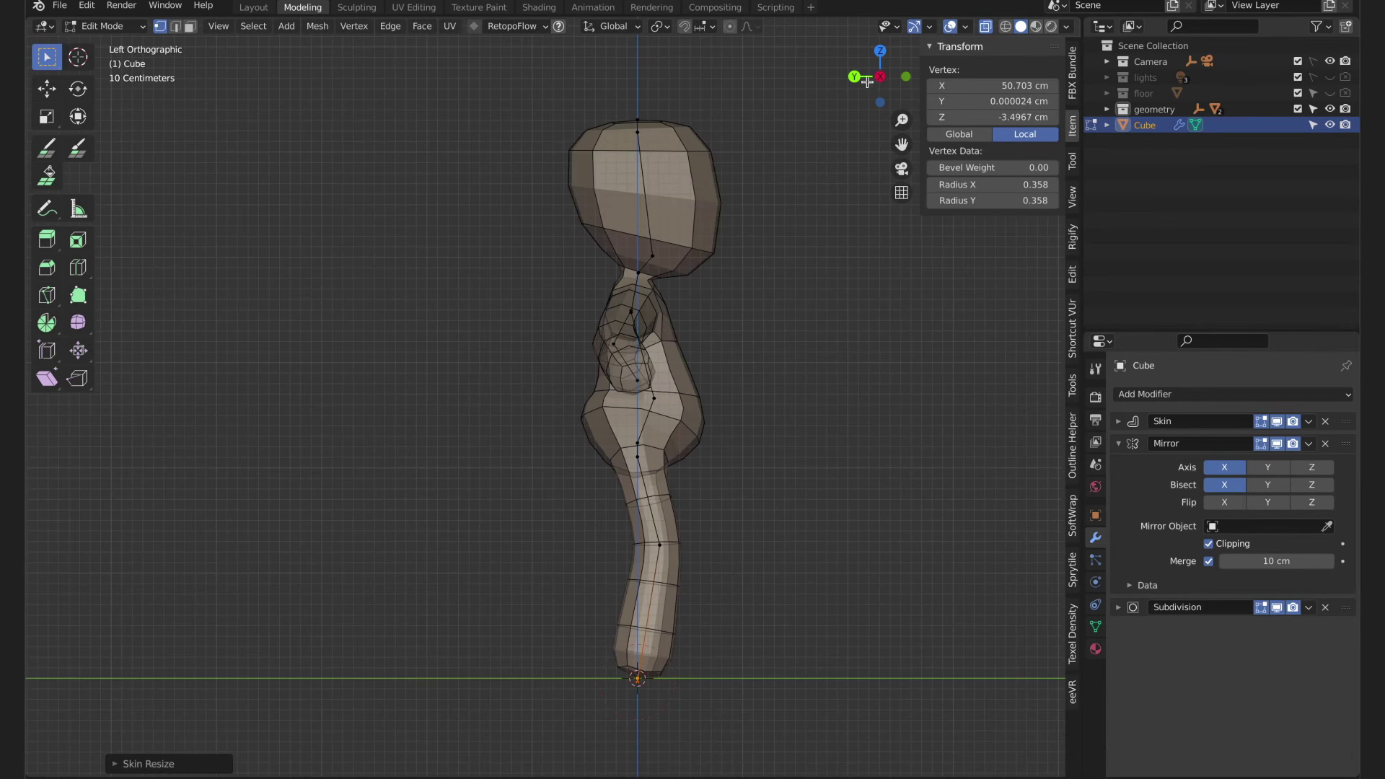
pyautogui.press('KP_1')
pyautogui.hotkey('ctrl', 'a')
# Confirm the foot thickness and set the Mirror modifier merge distance to 1 cm
pyautogui.click(704, 648)
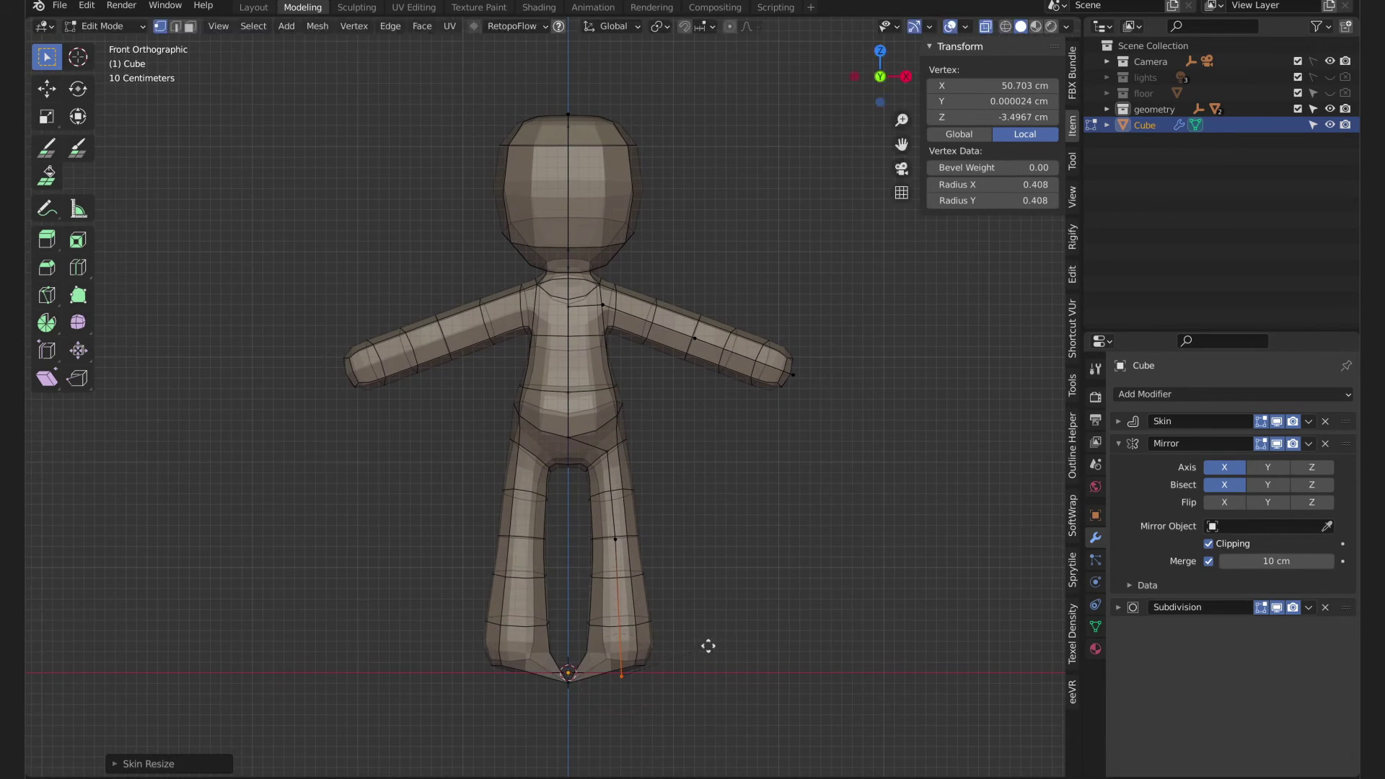
pyautogui.click(1255, 561)
pyautogui.write('1')
pyautogui.press('Return')
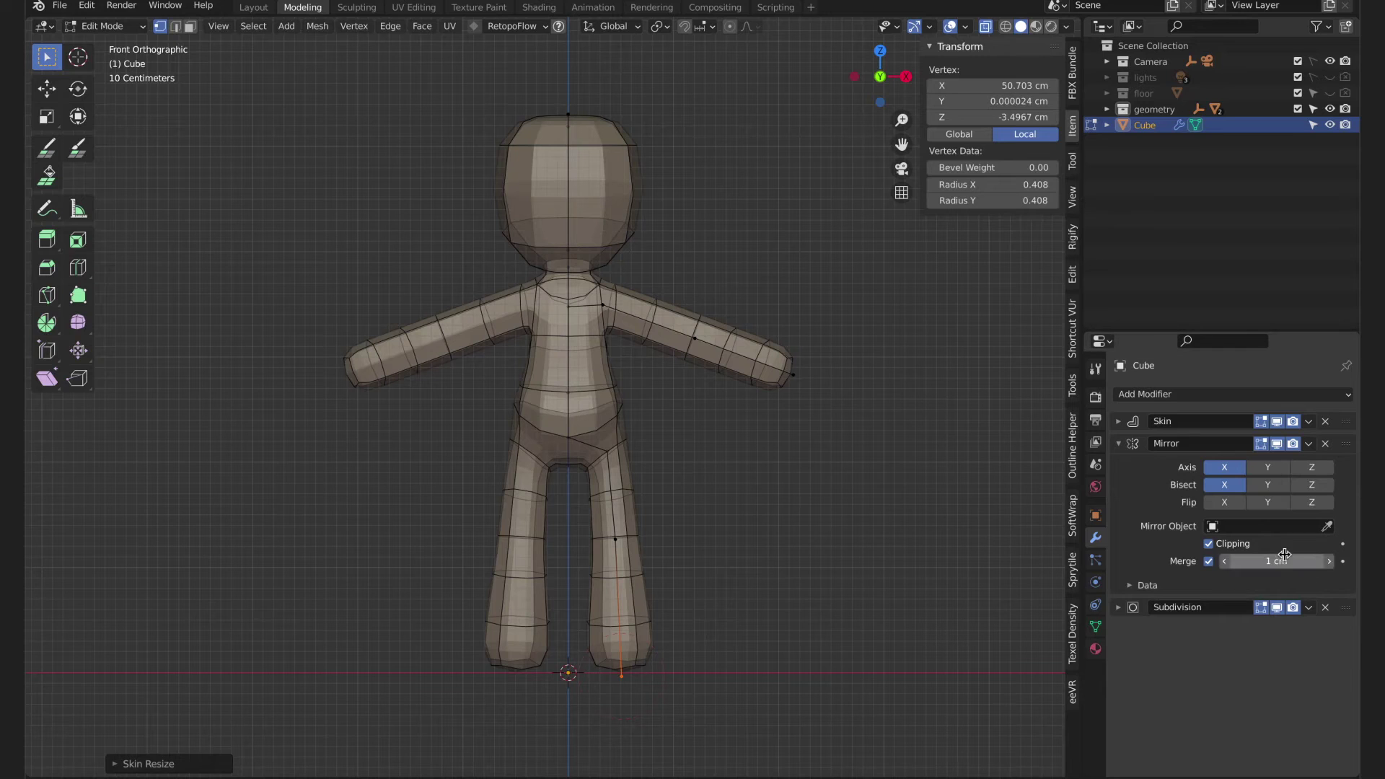
pyautogui.hotkey('ctrl', 'a')
pyautogui.write('2')
pyautogui.press('Return')
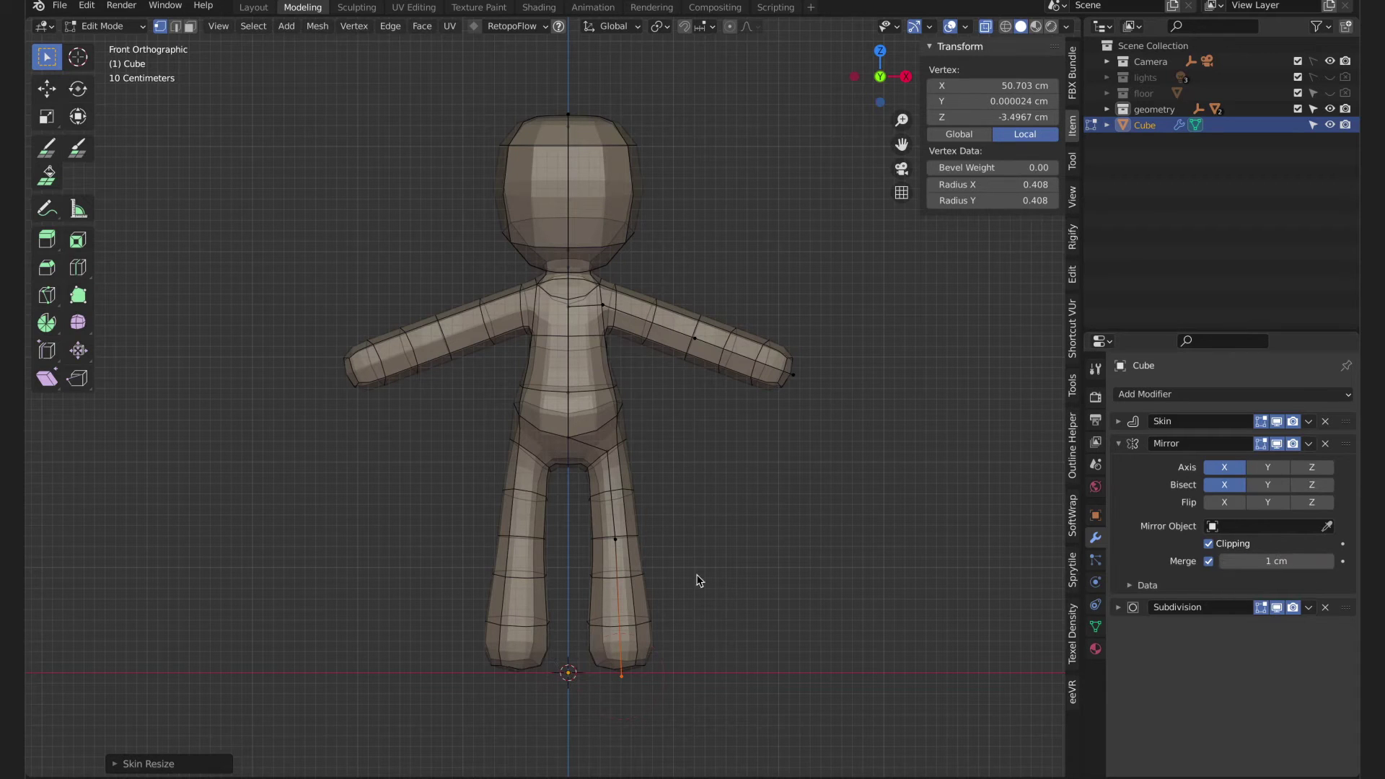
# Flatten the ankle into a foot with an axis-constrained skin resize, then reposition the leg vertex
pyautogui.hotkey('ctrl', 'a')
pyautogui.press('z')
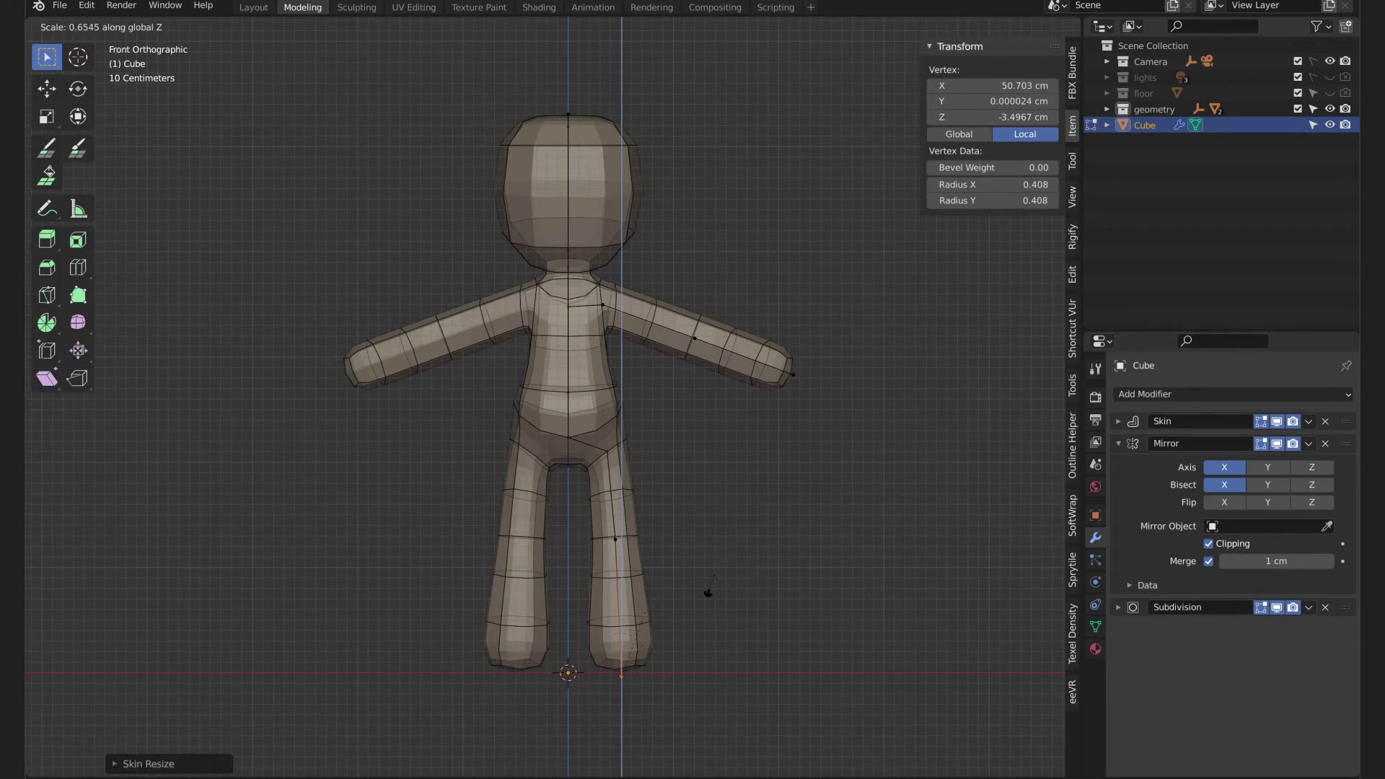
pyautogui.press('y')
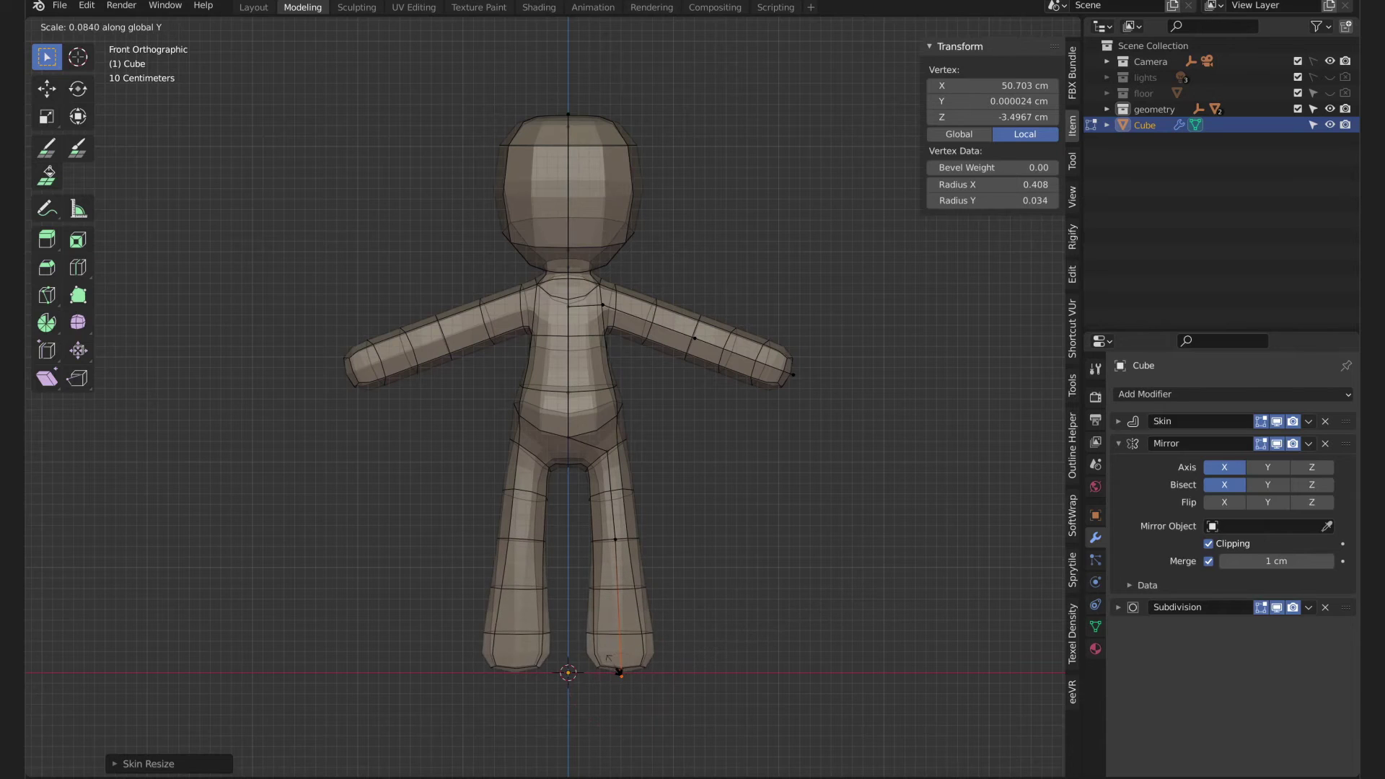
pyautogui.click(615, 539)
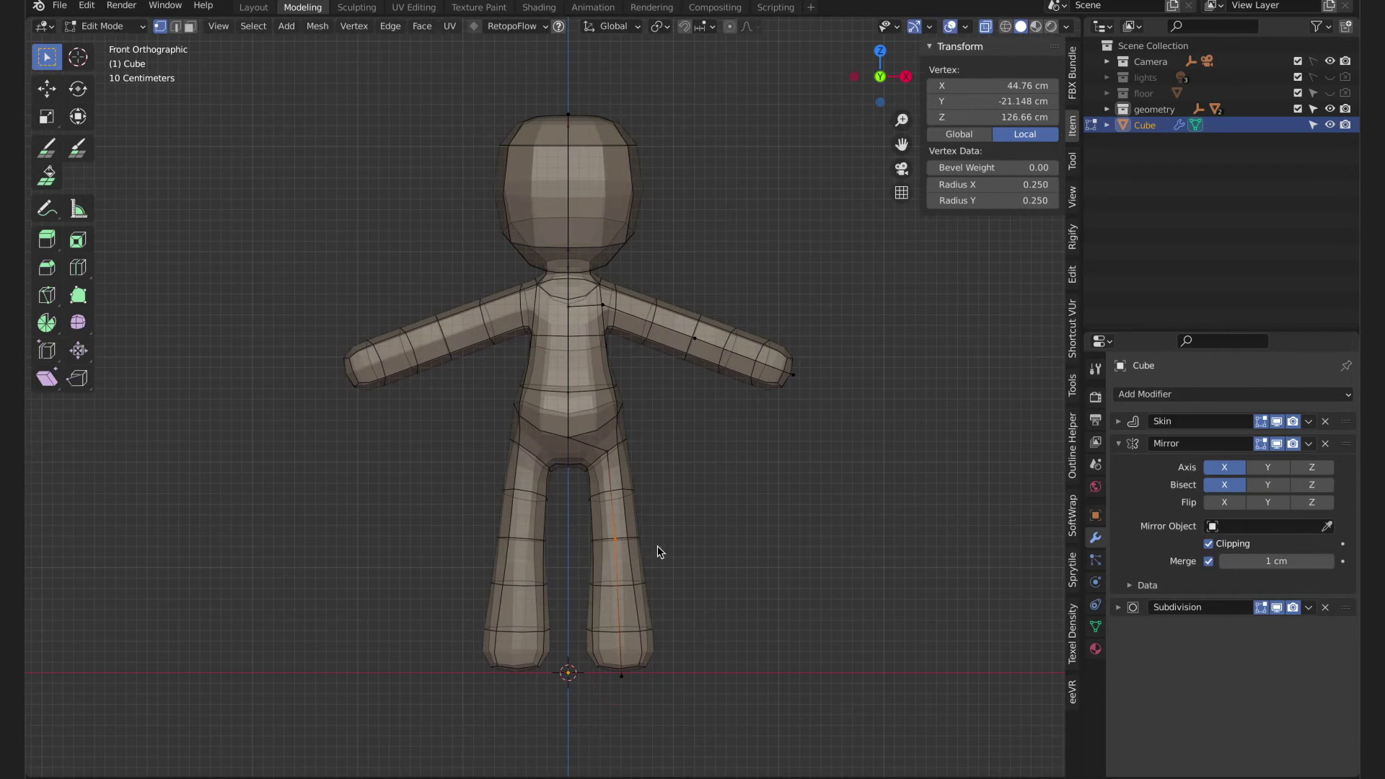
pyautogui.hotkey('ctrl', 'a')
pyautogui.click(700, 543)
pyautogui.press('g')
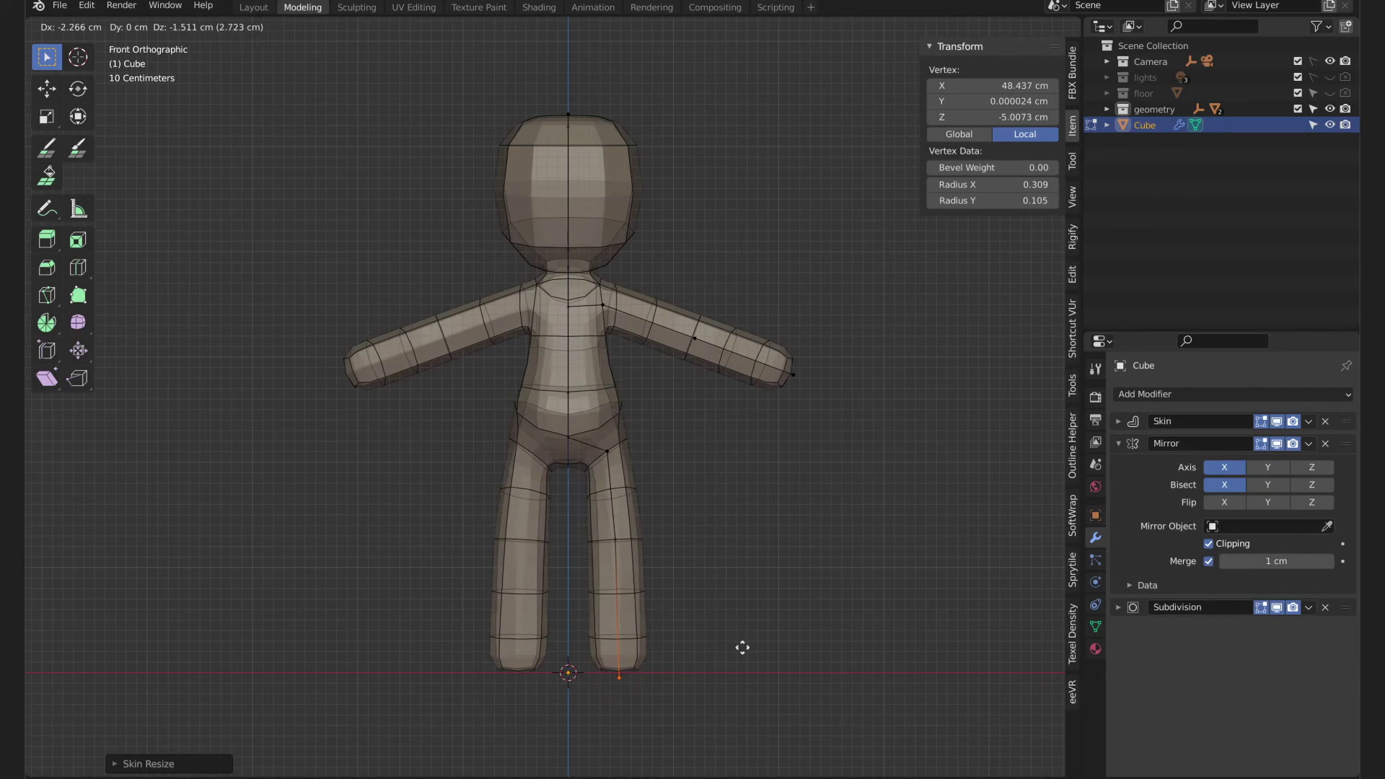
pyautogui.click(745, 646)
# Widen the skin radius at the centre torso vertex and start lifting it upward
pyautogui.click(568, 394)
pyautogui.hotkey('ctrl', 'a')
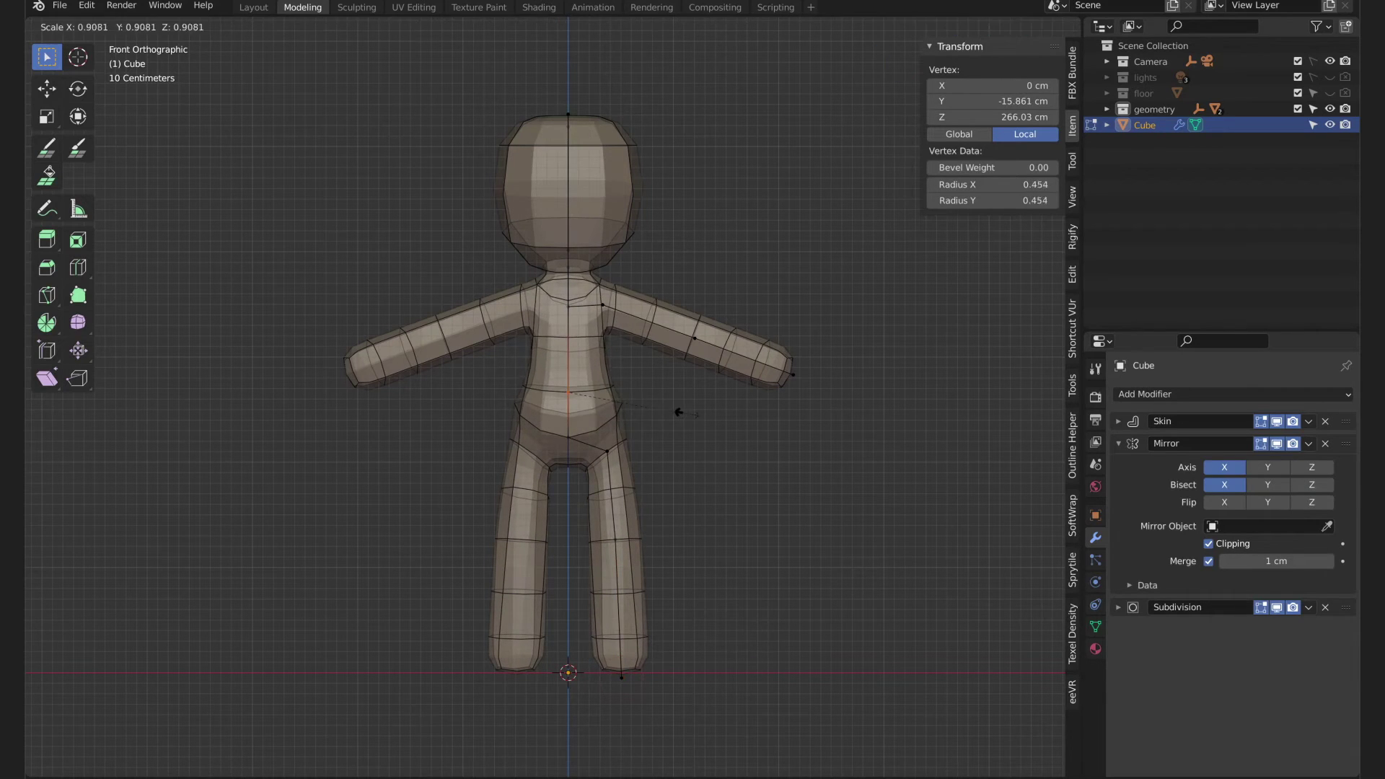
pyautogui.click(693, 417)
pyautogui.press('g')
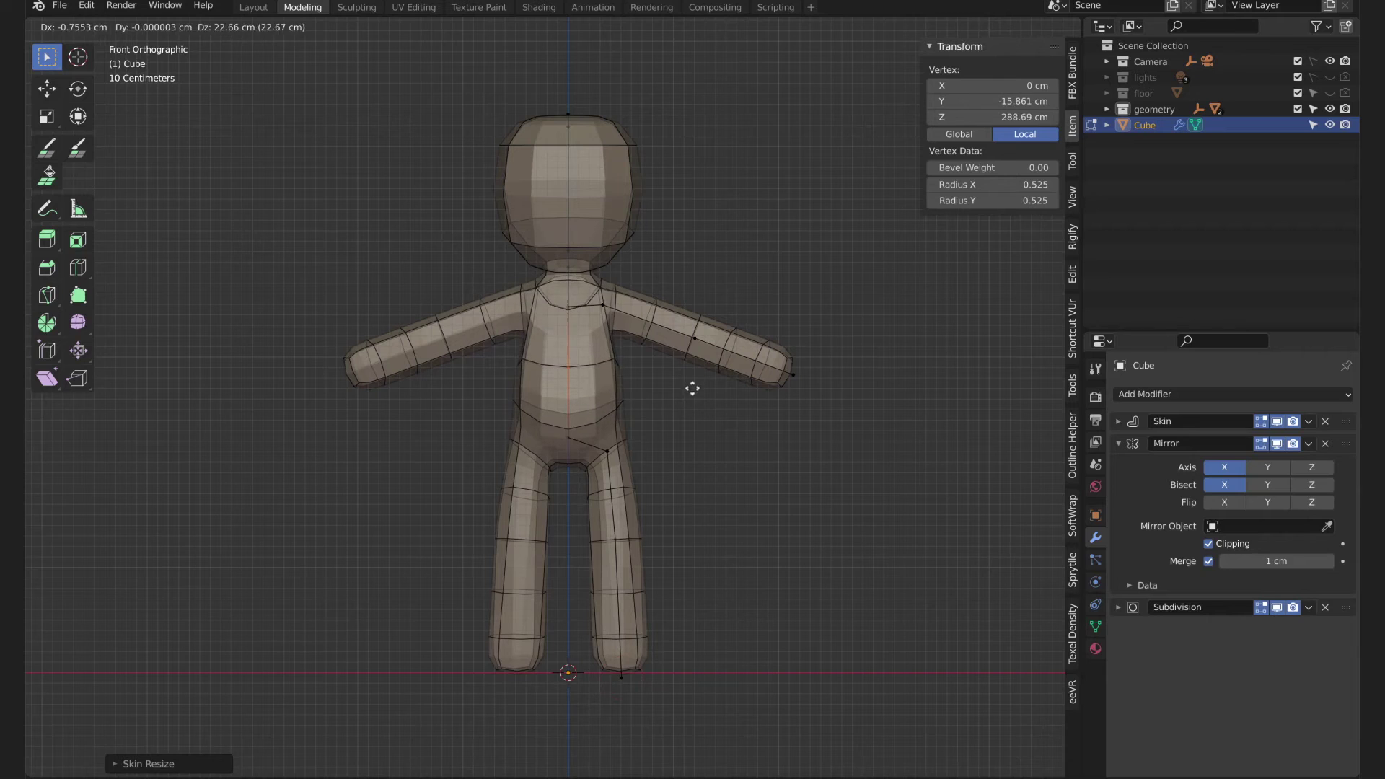
# Slide the torso vertex down to the crotch and tune its skin radius
pyautogui.click(659, 393)
pyautogui.press('g')
pyautogui.press('g')
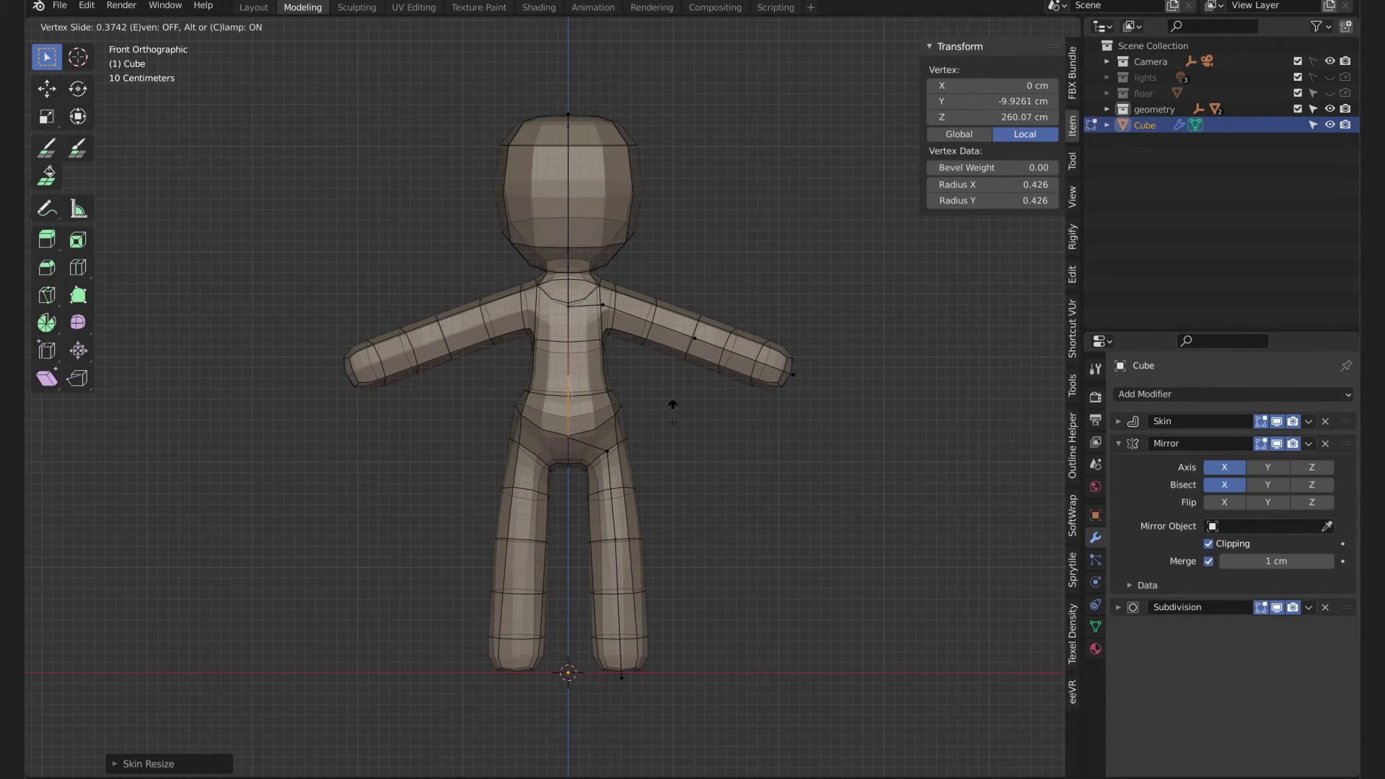
pyautogui.click(592, 441)
pyautogui.hotkey('ctrl', 'a')
pyautogui.click(705, 424)
pyautogui.moveTo(707, 426)
pyautogui.mouseDown(button='middle')
pyautogui.moveTo(736, 453)
pyautogui.moveTo(540, 451)
pyautogui.moveTo(687, 431)
pyautogui.mouseUp(button='middle')
pyautogui.hotkey('ctrl', 'a')
pyautogui.click(685, 435)
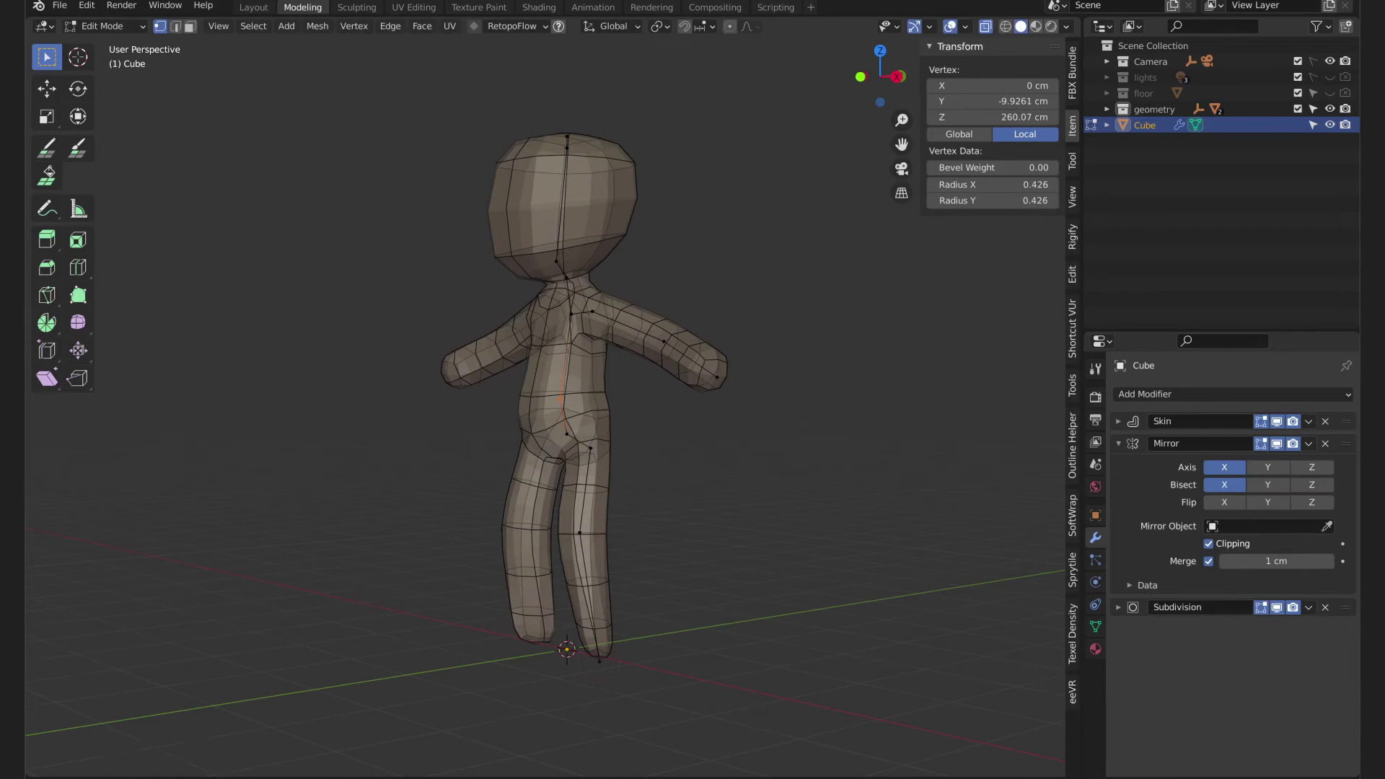
# Slim the skin radius at the hip vertex and slightly adjust the leg radius
pyautogui.click(591, 448)
pyautogui.hotkey('ctrl', 'a')
pyautogui.click(653, 469)
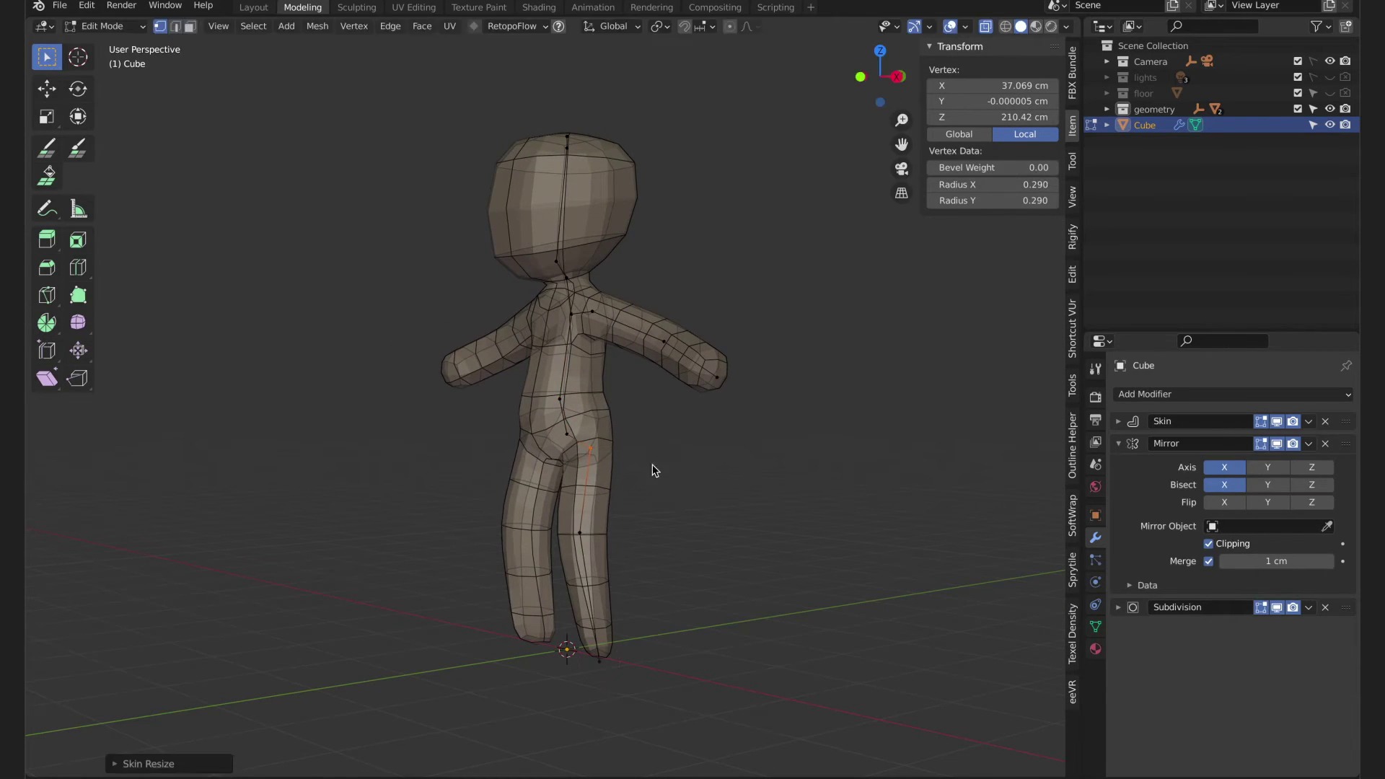
pyautogui.moveTo(624, 553); pyautogui.dragTo(624, 552)
pyautogui.hotkey('ctrl', 'a')
pyautogui.click(640, 541)
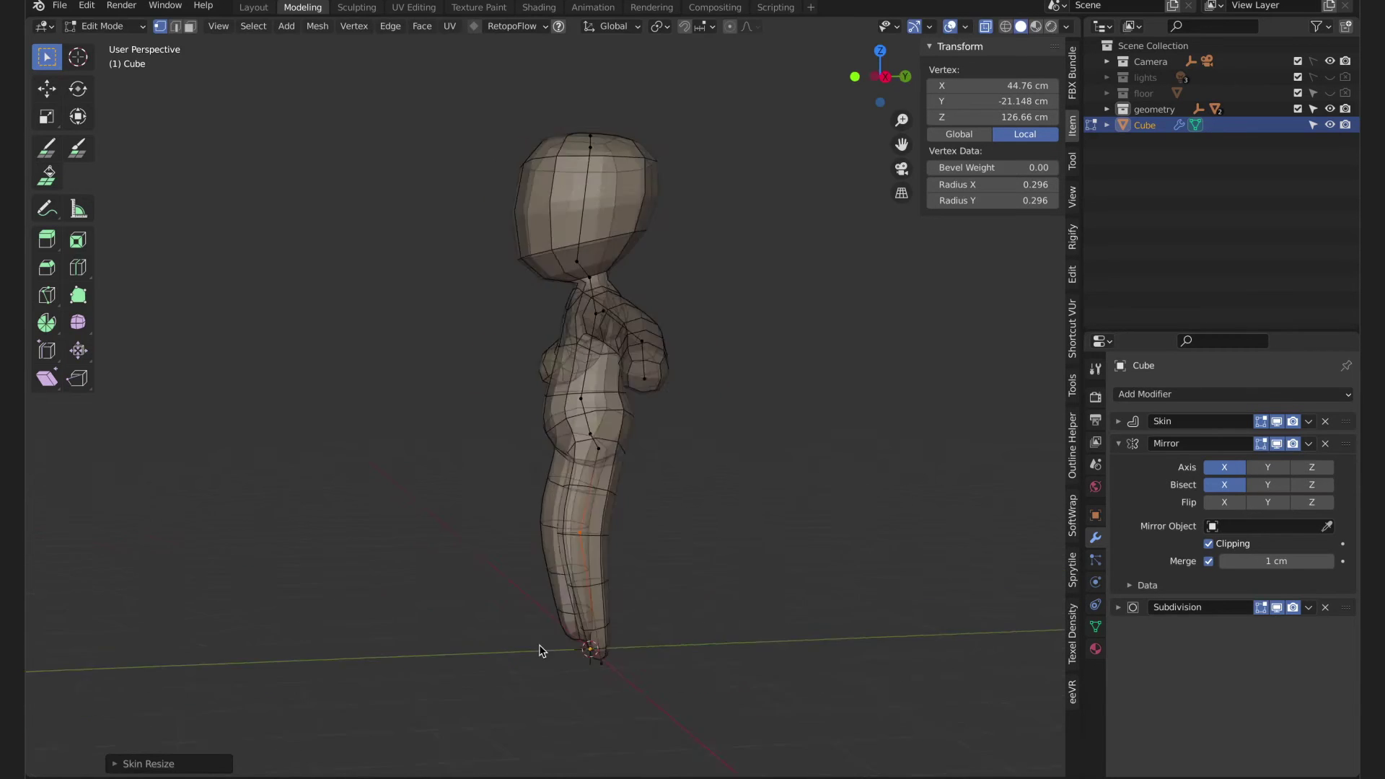
# Resize the foot skin on X and Y to 0.309 by 0.392
pyautogui.moveTo(640, 541)
pyautogui.mouseDown(button='middle')
pyautogui.moveTo(503, 615)
pyautogui.moveTo(989, 613)
pyautogui.moveTo(513, 615)
pyautogui.moveTo(585, 658)
pyautogui.mouseUp(button='middle')
pyautogui.click(584, 658)
pyautogui.hotkey('ctrl', 'a')
pyautogui.press('x')
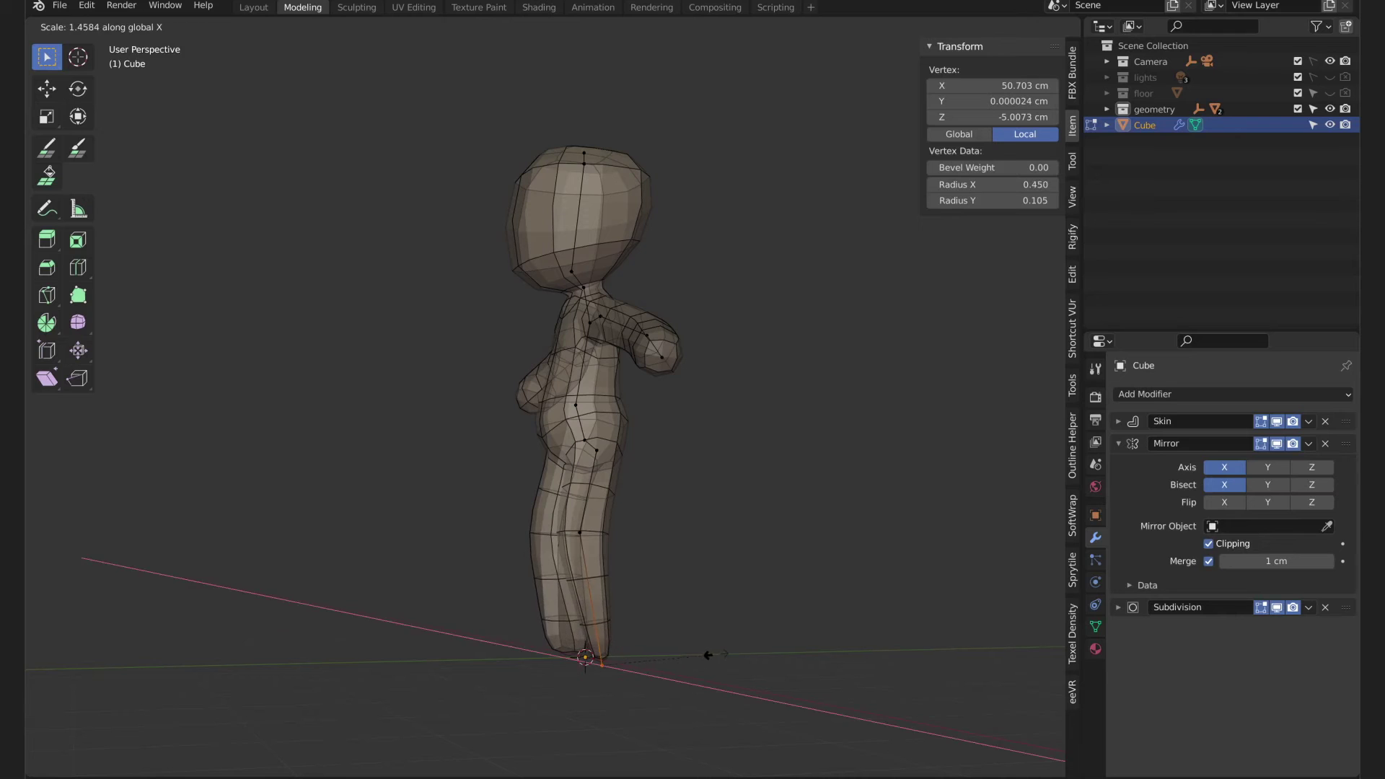
pyautogui.press('y')
pyautogui.click(865, 643)
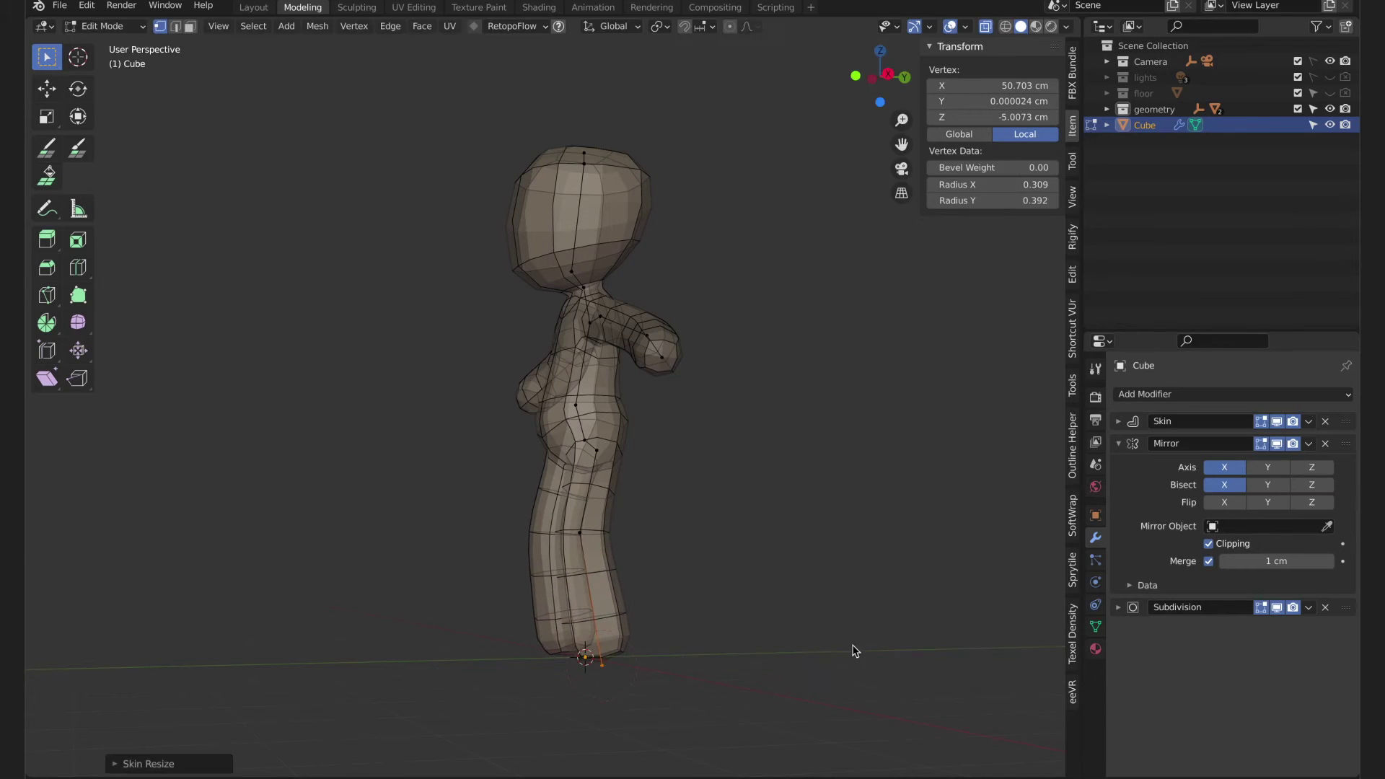
pyautogui.moveTo(853, 650)
pyautogui.mouseDown(button='middle')
pyautogui.moveTo(618, 633)
pyautogui.moveTo(655, 647)
pyautogui.moveTo(611, 436)
pyautogui.mouseUp(button='middle')
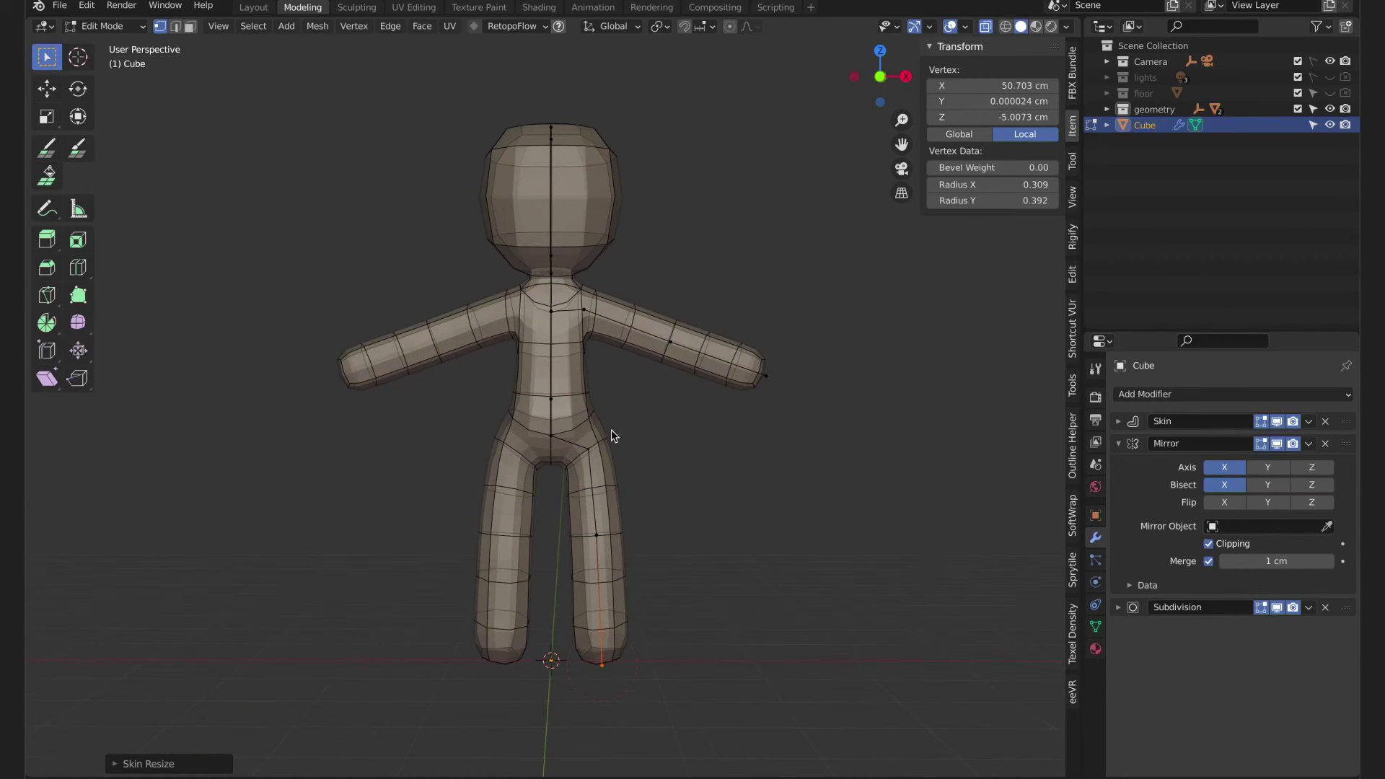
# In front view, select a path of leg vertices, abandoning a trial resize
pyautogui.click(883, 75)
pyautogui.click(880, 76)
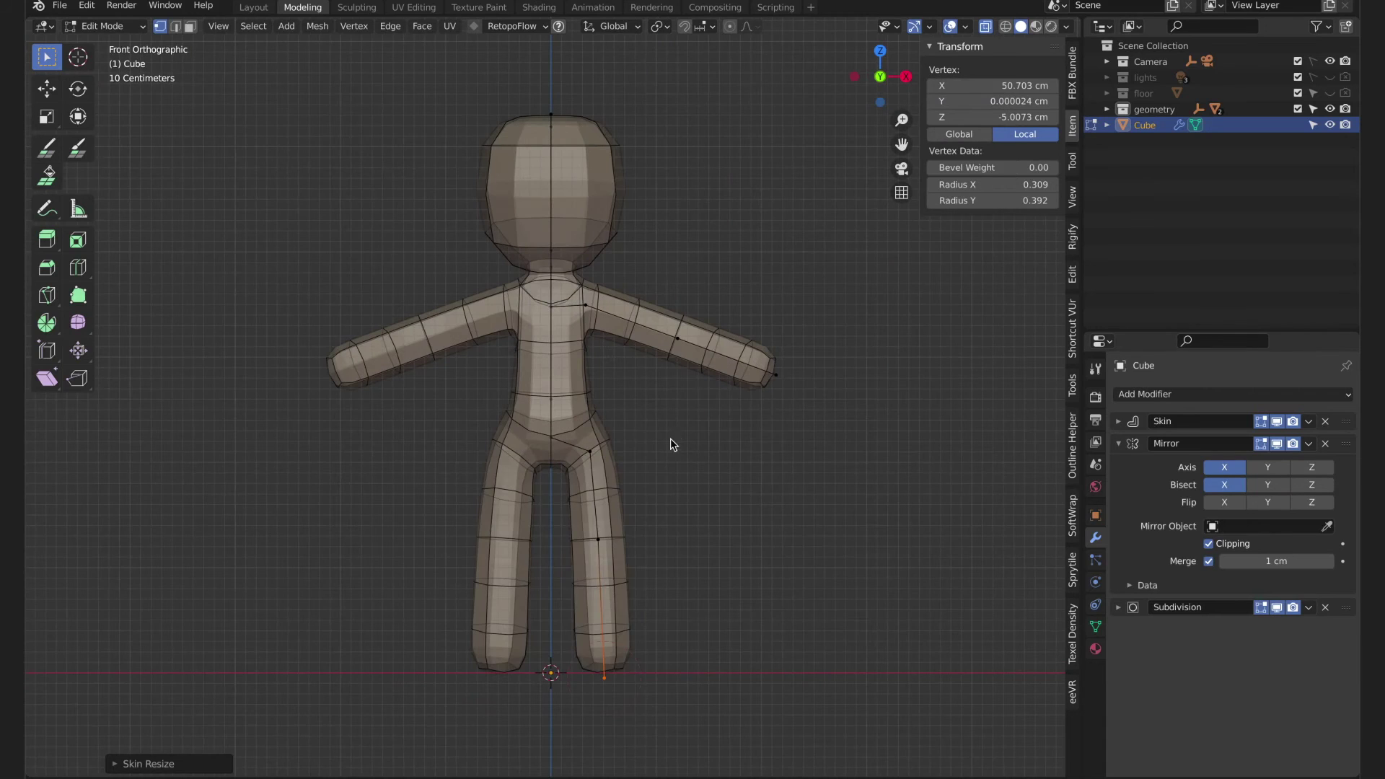
pyautogui.keyDown('ctrl'); pyautogui.click(590, 451); pyautogui.keyUp('ctrl')
pyautogui.hotkey('ctrl', 'a')
pyautogui.press('Escape')
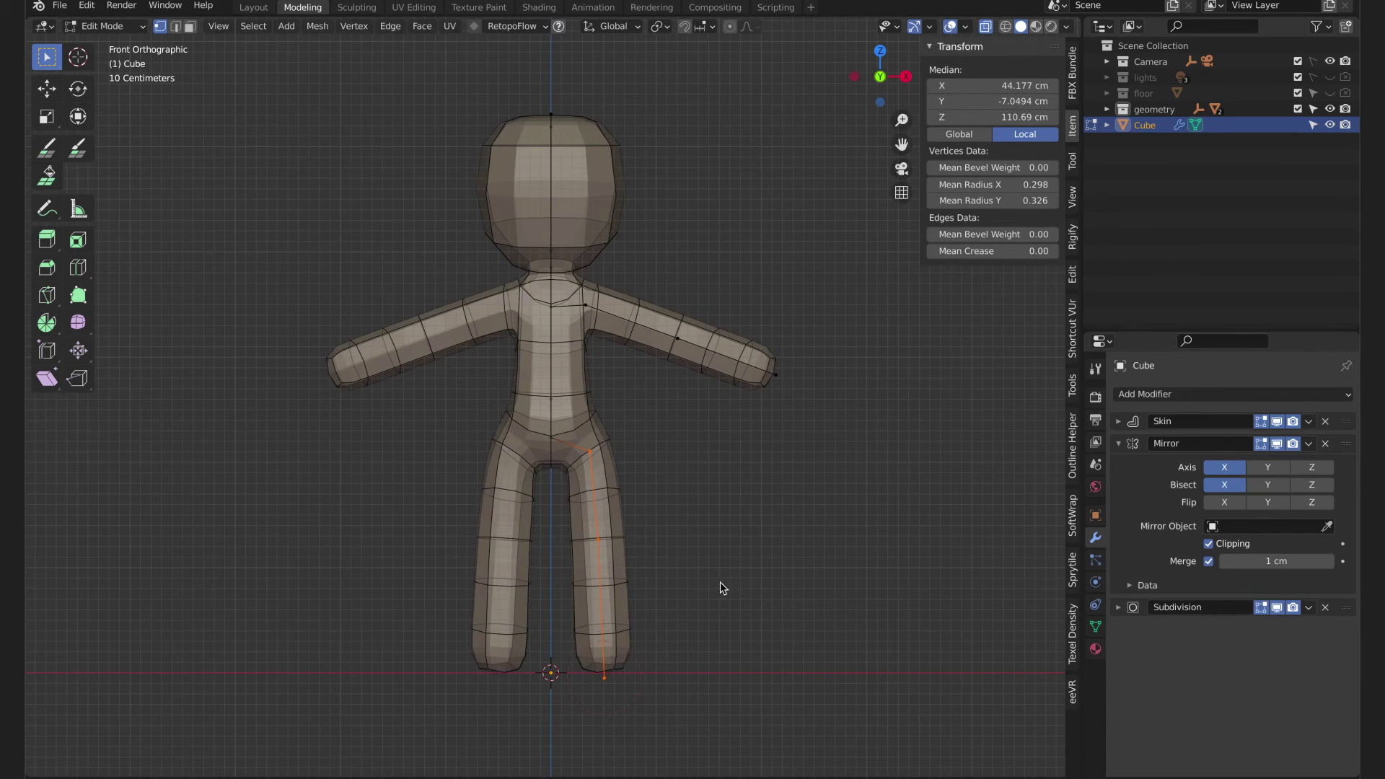
# Move the centre waist vertex and resize the waist and crotch skin radii
pyautogui.moveTo(835, 395); pyautogui.dragTo(835, 377)
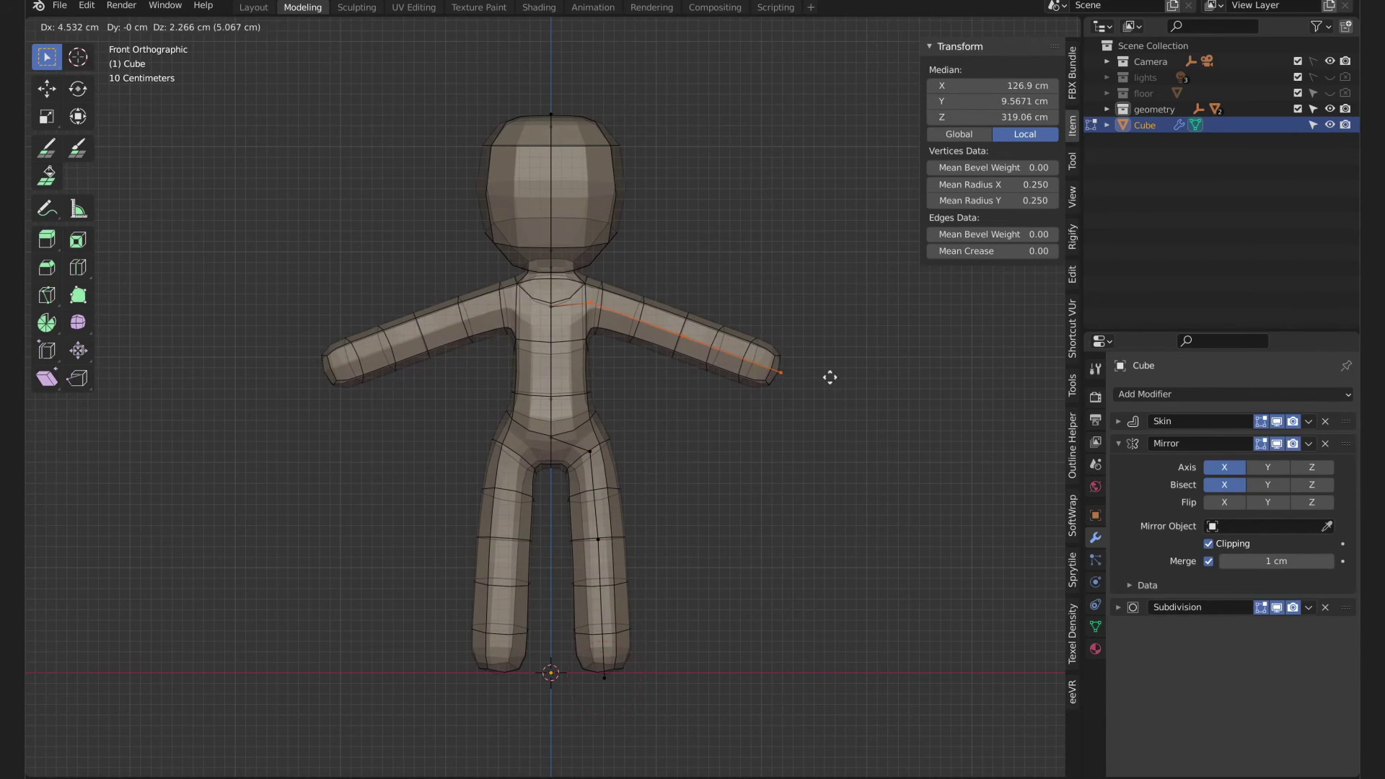
pyautogui.click(535, 384)
pyautogui.press('g')
pyautogui.press('g')
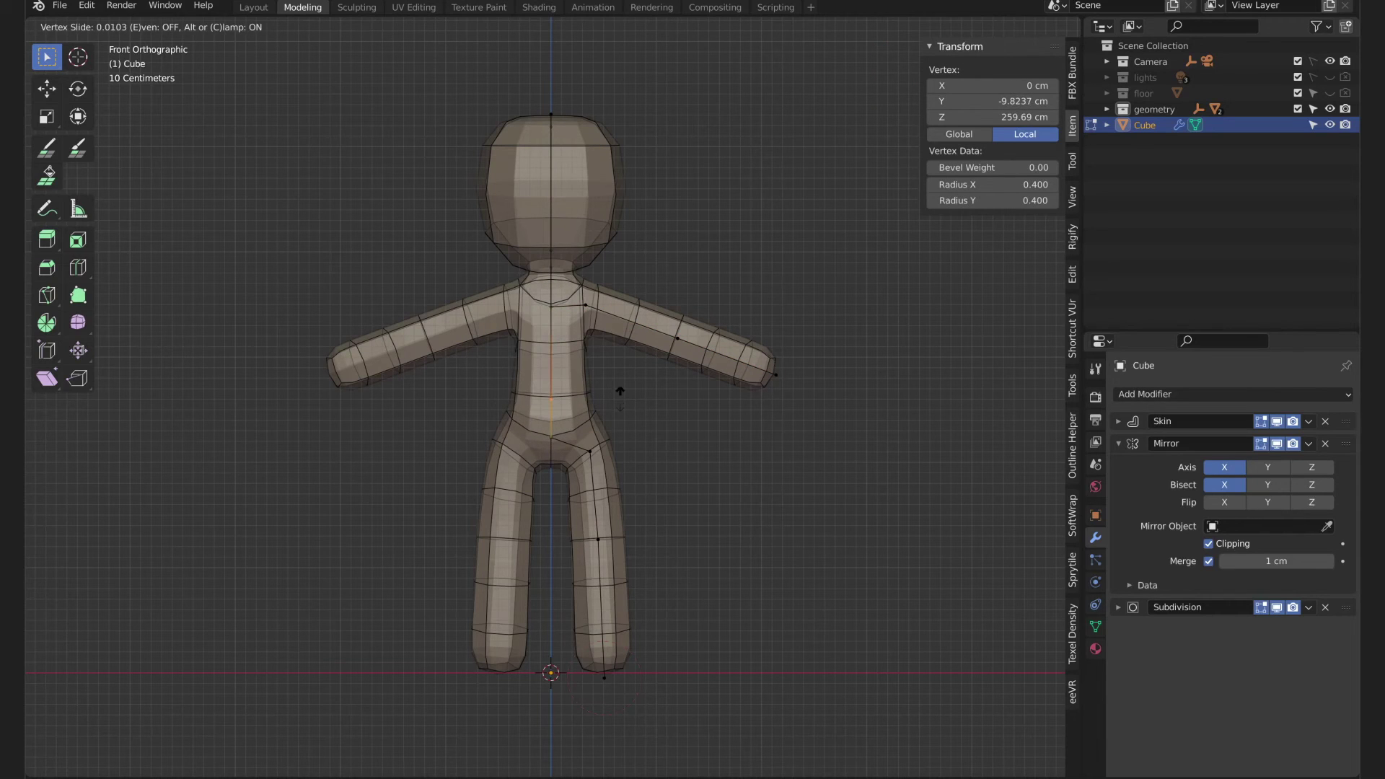
pyautogui.click(619, 396)
pyautogui.hotkey('ctrl', 'a')
pyautogui.click(636, 402)
pyautogui.click(551, 437)
pyautogui.hotkey('ctrl', 'a')
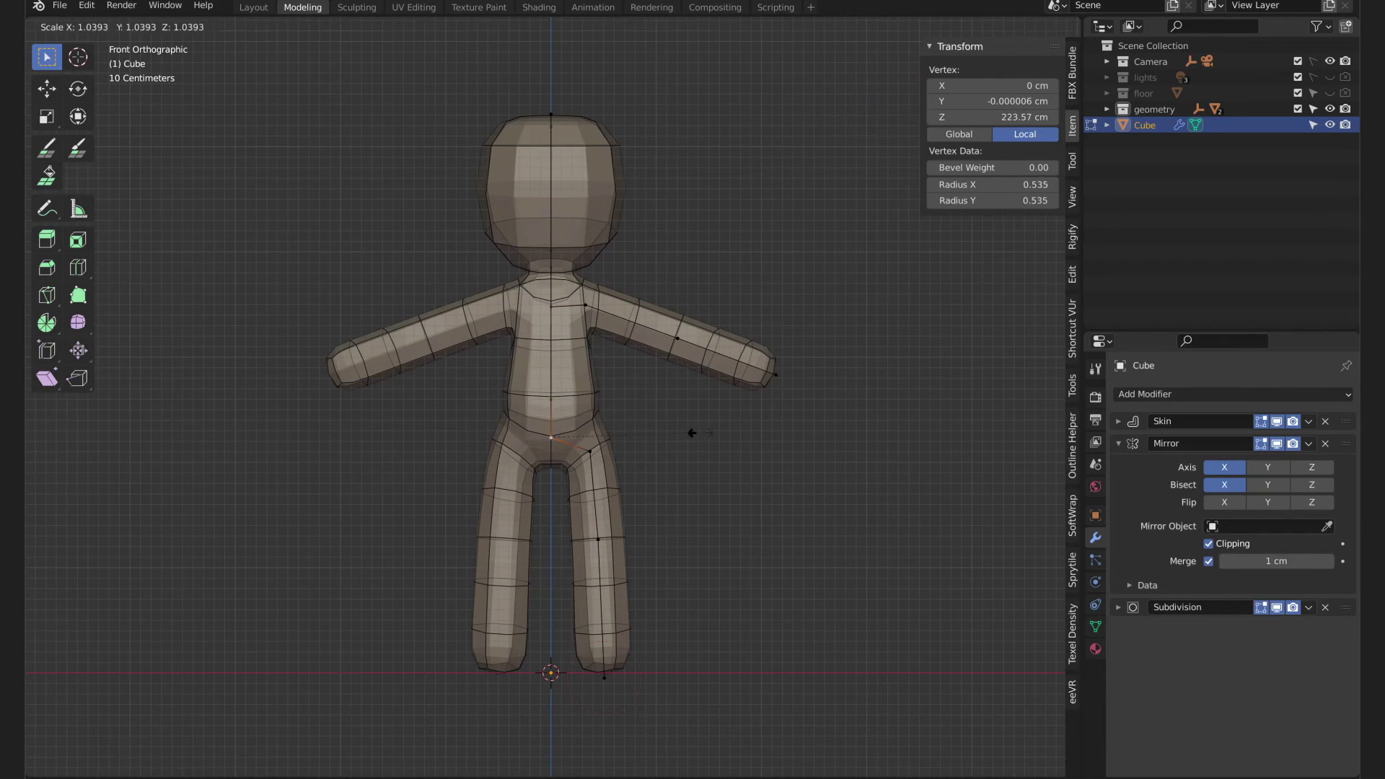
pyautogui.click(712, 440)
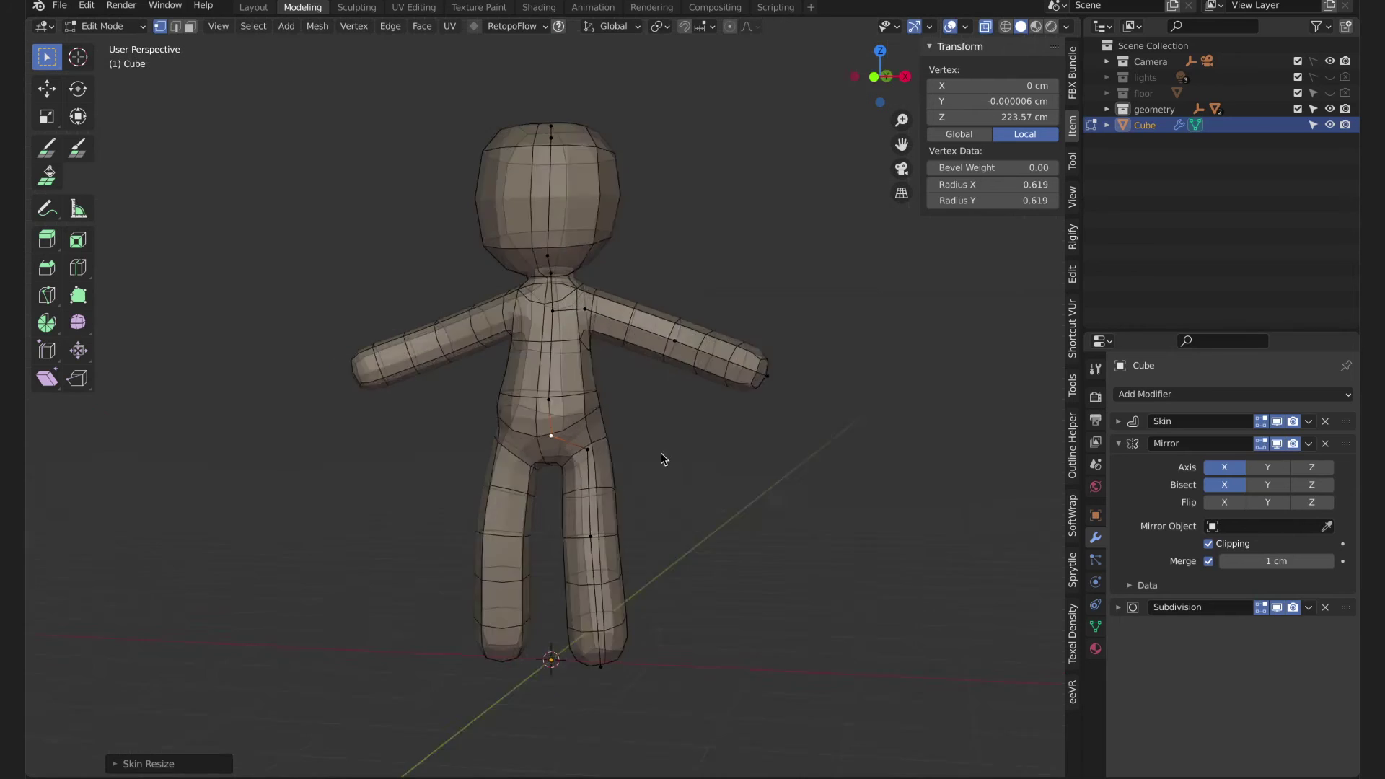
# Add a loop cut across the chest and slide the new chest vertex lower
pyautogui.moveTo(661, 452)
pyautogui.mouseDown(button='middle')
pyautogui.moveTo(418, 469)
pyautogui.moveTo(663, 462)
pyautogui.moveTo(408, 460)
pyautogui.moveTo(393, 448)
pyautogui.moveTo(467, 458)
pyautogui.moveTo(554, 370)
pyautogui.mouseUp(button='middle')
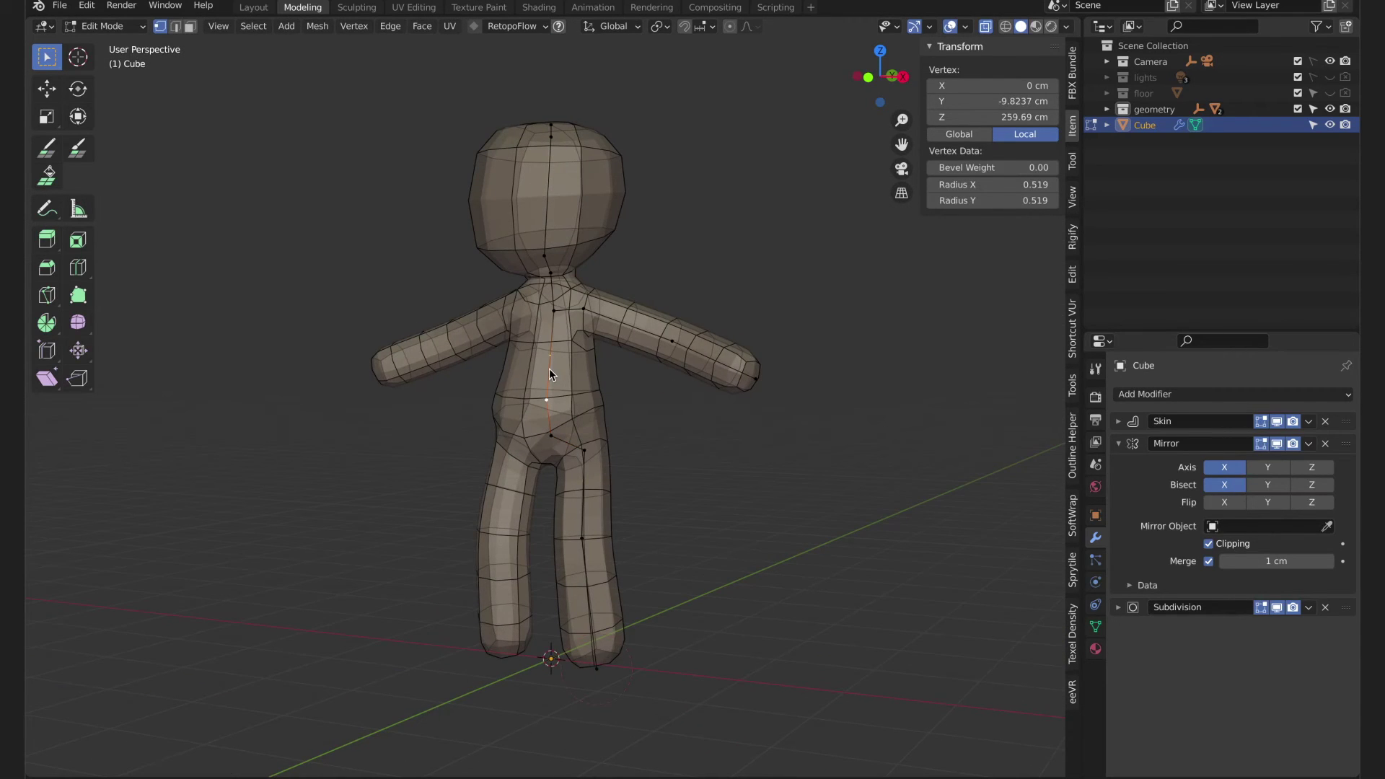
pyautogui.hotkey('ctrl', 'r')
pyautogui.click(552, 362)
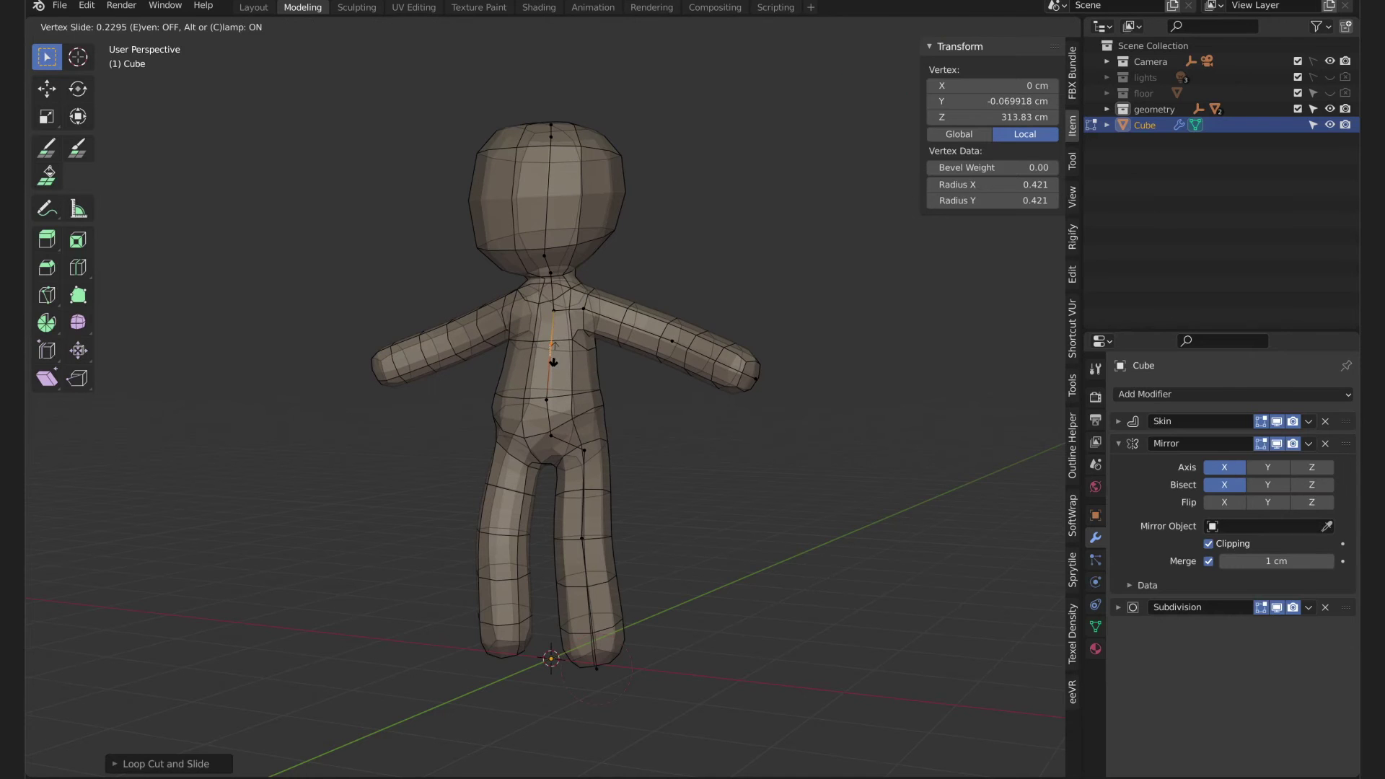
pyautogui.click(553, 362)
pyautogui.hotkey('ctrl', 'z')
pyautogui.press('g')
pyautogui.press('g')
pyautogui.click(562, 395)
# Shrink the skin radius at the shoulder and return to front view
pyautogui.moveTo(562, 395)
pyautogui.mouseDown(button='middle')
pyautogui.moveTo(357, 401)
pyautogui.moveTo(754, 429)
pyautogui.moveTo(457, 462)
pyautogui.moveTo(605, 460)
pyautogui.mouseUp(button='middle')
pyautogui.hotkey('ctrl', 'a')
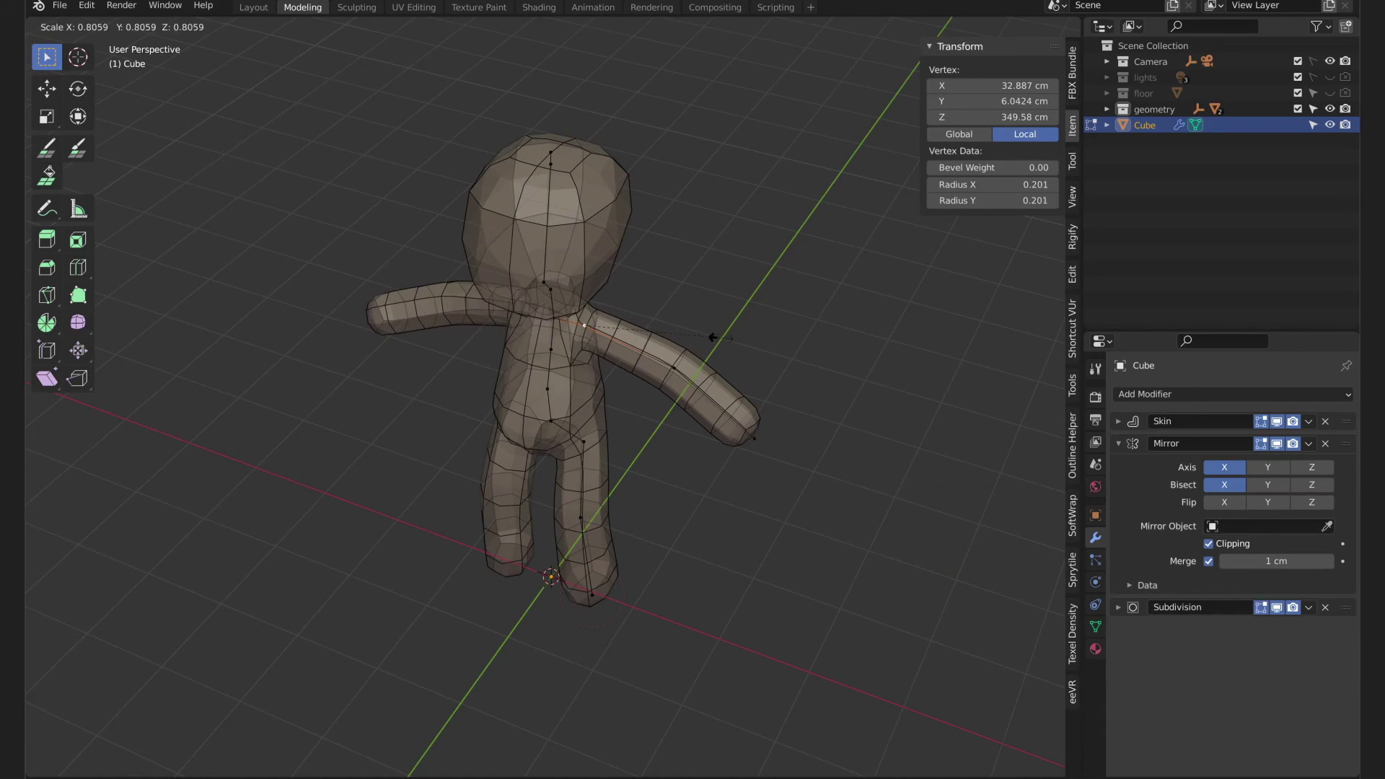
pyautogui.click(694, 338)
pyautogui.moveTo(694, 338)
pyautogui.mouseDown(button='middle')
pyautogui.moveTo(736, 319)
pyautogui.moveTo(721, 362)
pyautogui.mouseUp(button='middle')
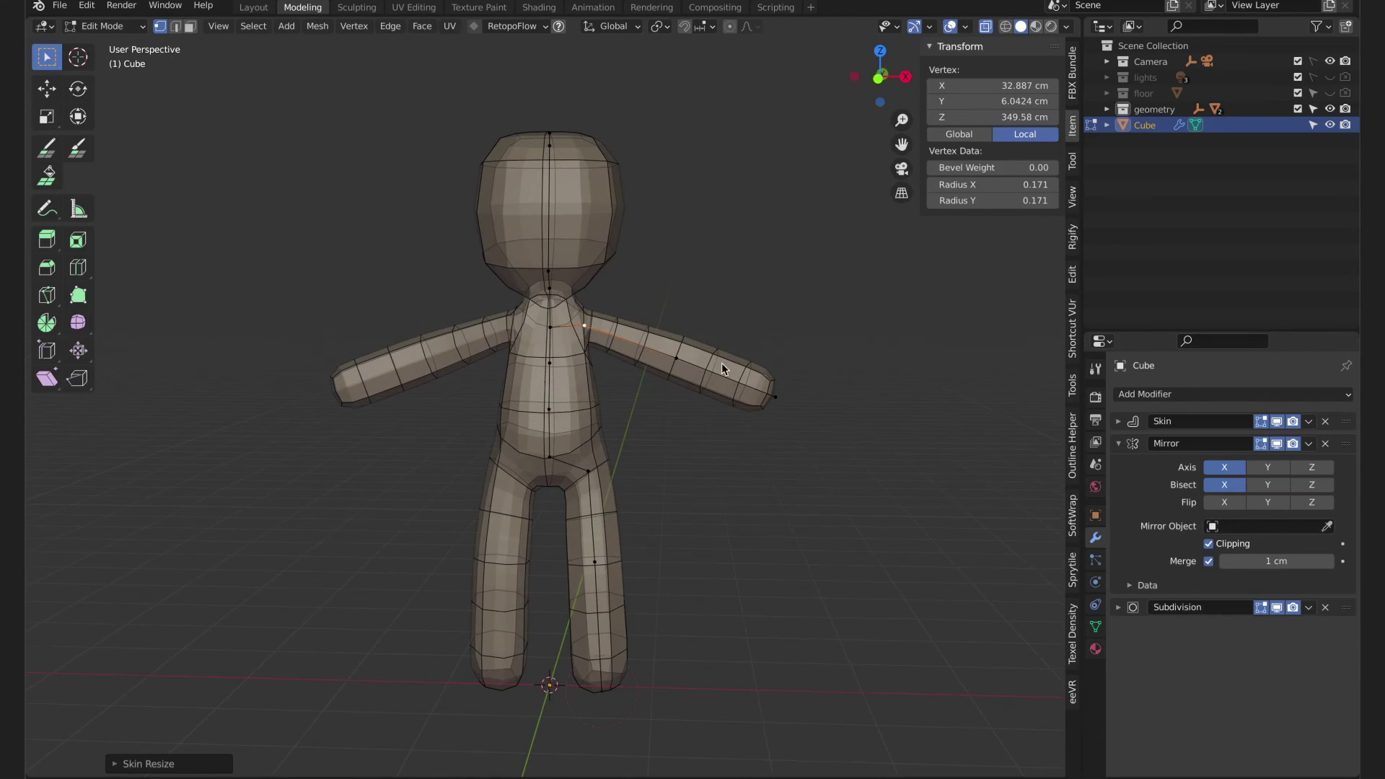
pyautogui.click(880, 78)
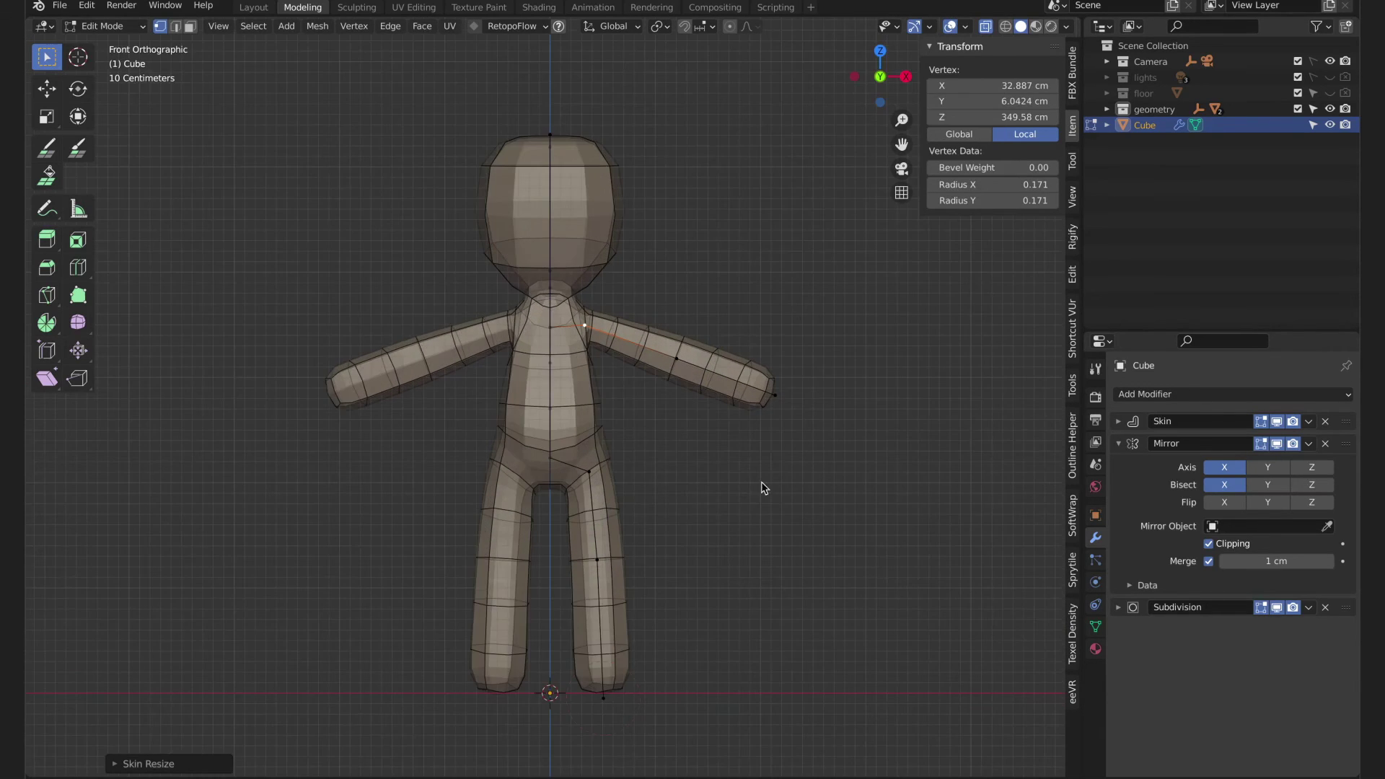
# Move the crotch vertex outward to X 31.782 cm, Z 208.15 cm to widen the hips
pyautogui.click(537, 469)
pyautogui.press('g')
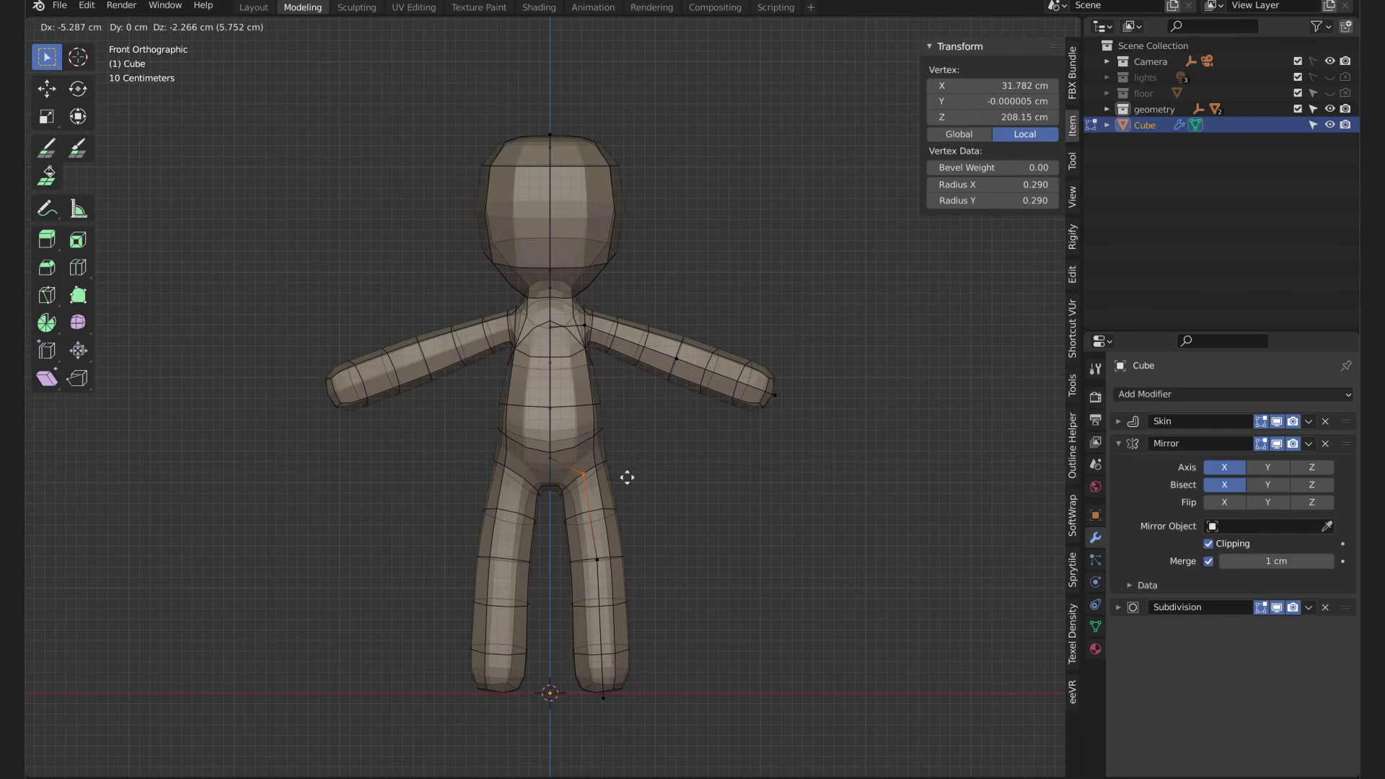
pyautogui.click(627, 477)
pyautogui.press('g')
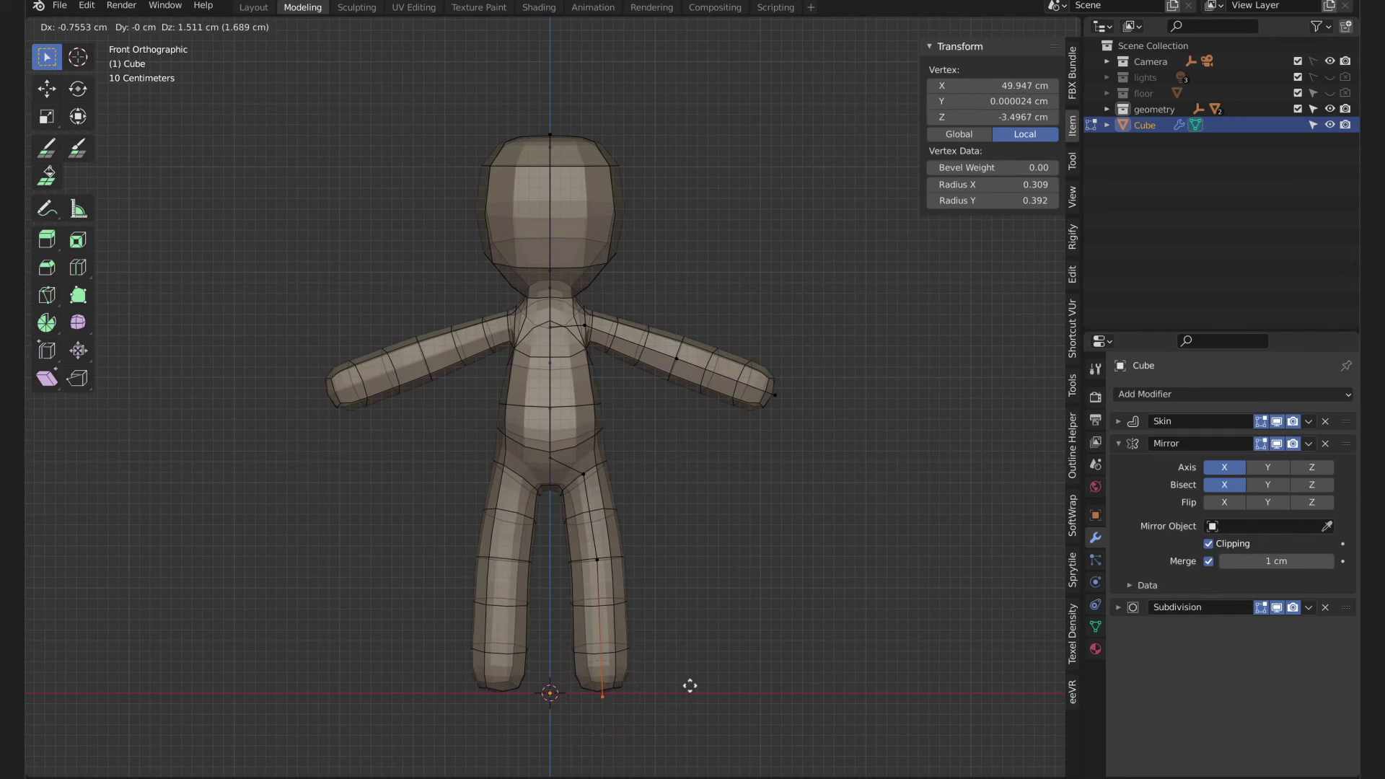
pyautogui.press('Escape')
pyautogui.press('Tab')
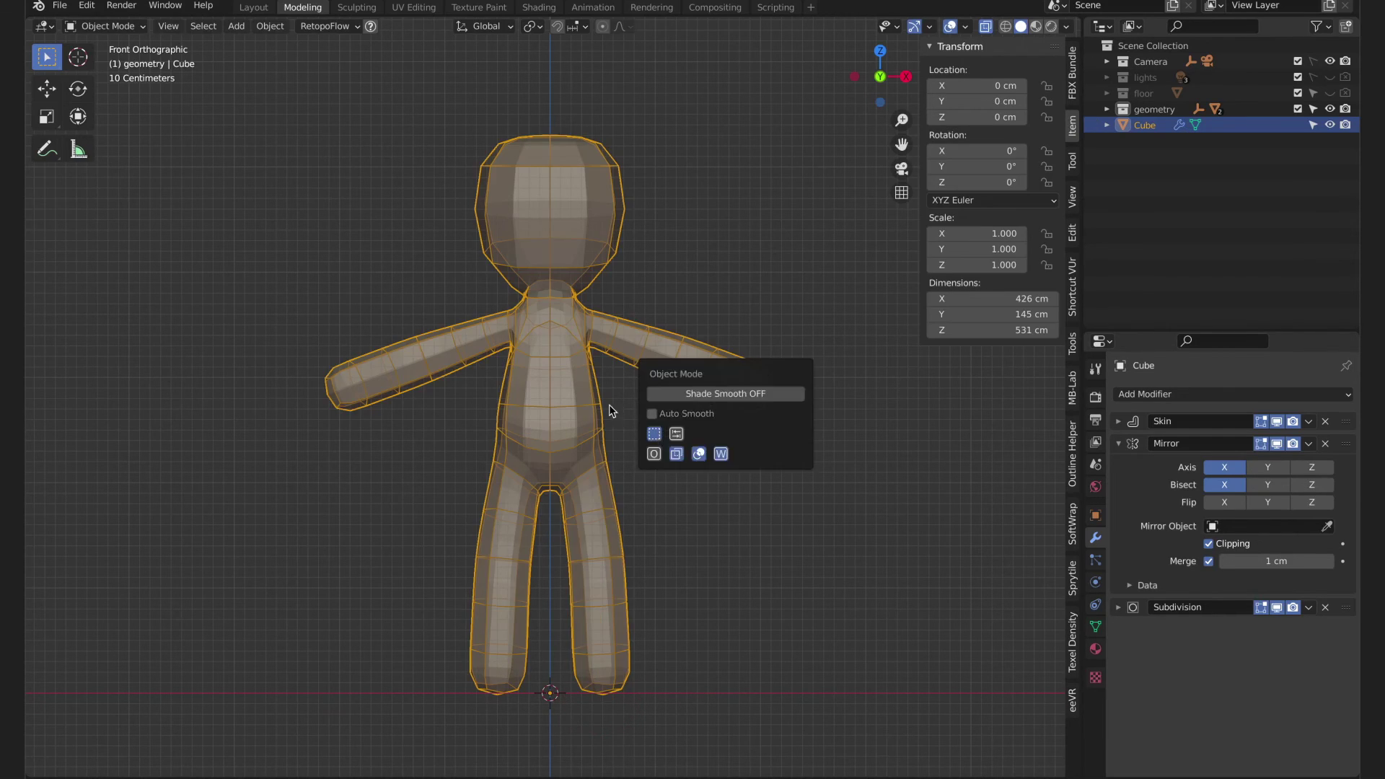
pyautogui.press('Tab')
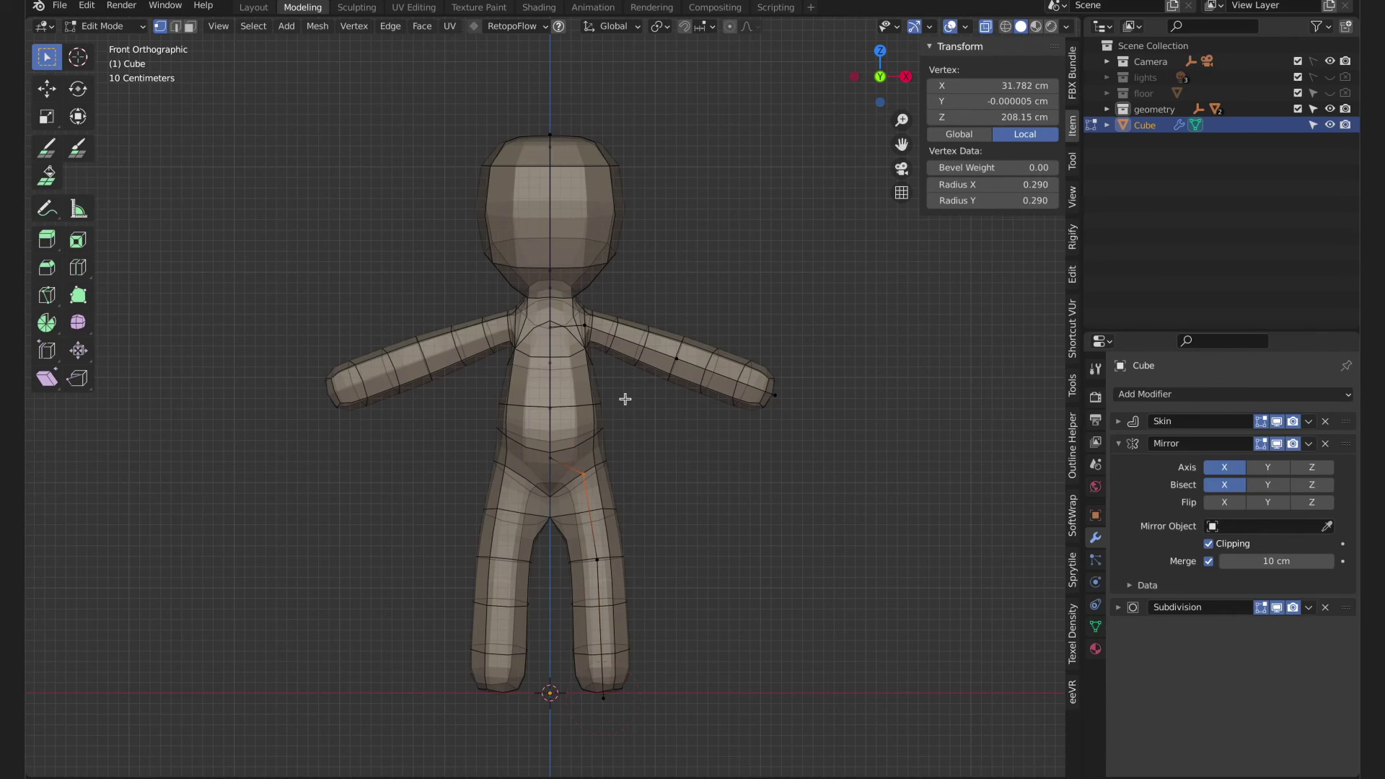
# Orbit to a perspective view of the character and enable X-ray in Edit Mode
pyautogui.press('Tab')
pyautogui.click(722, 418)
pyautogui.moveTo(721, 418); pyautogui.dragTo(566, 365, button='middle')
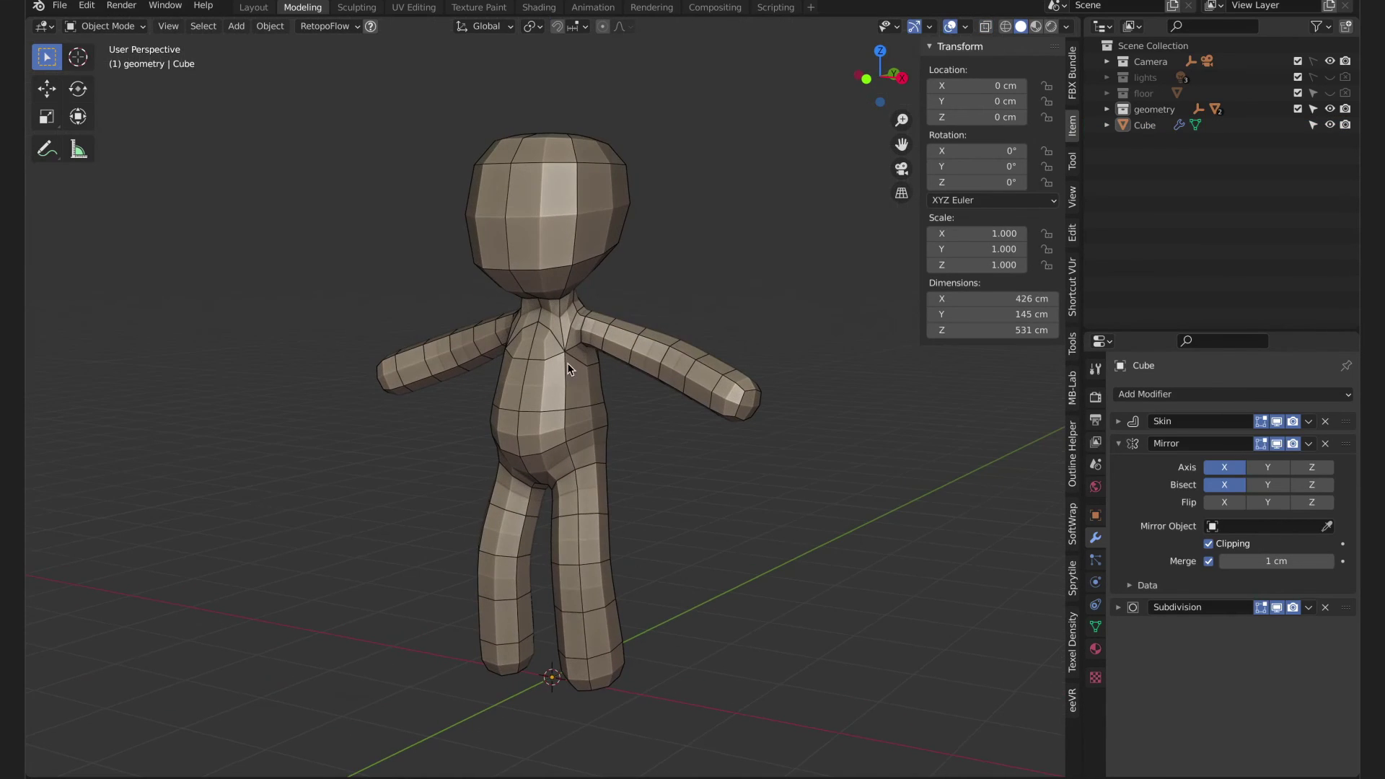
pyautogui.press('Tab')
pyautogui.hotkey('alt', 'z')
# Slide the neck vertex and a chest vertex along their edges with Shift+V
pyautogui.click(565, 331)
pyautogui.hotkey('shift', 'v')
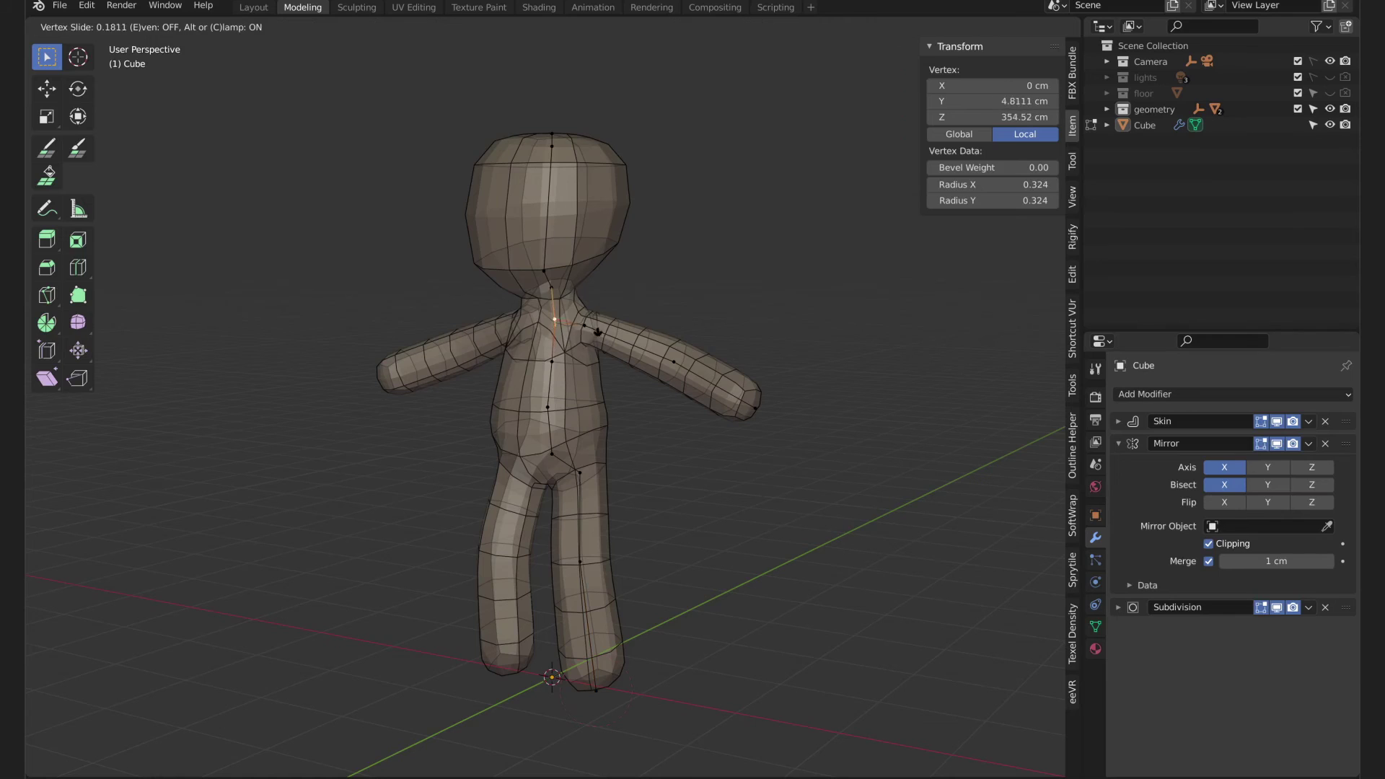
pyautogui.click(598, 330)
pyautogui.click(576, 359)
pyautogui.hotkey('shift', 'v')
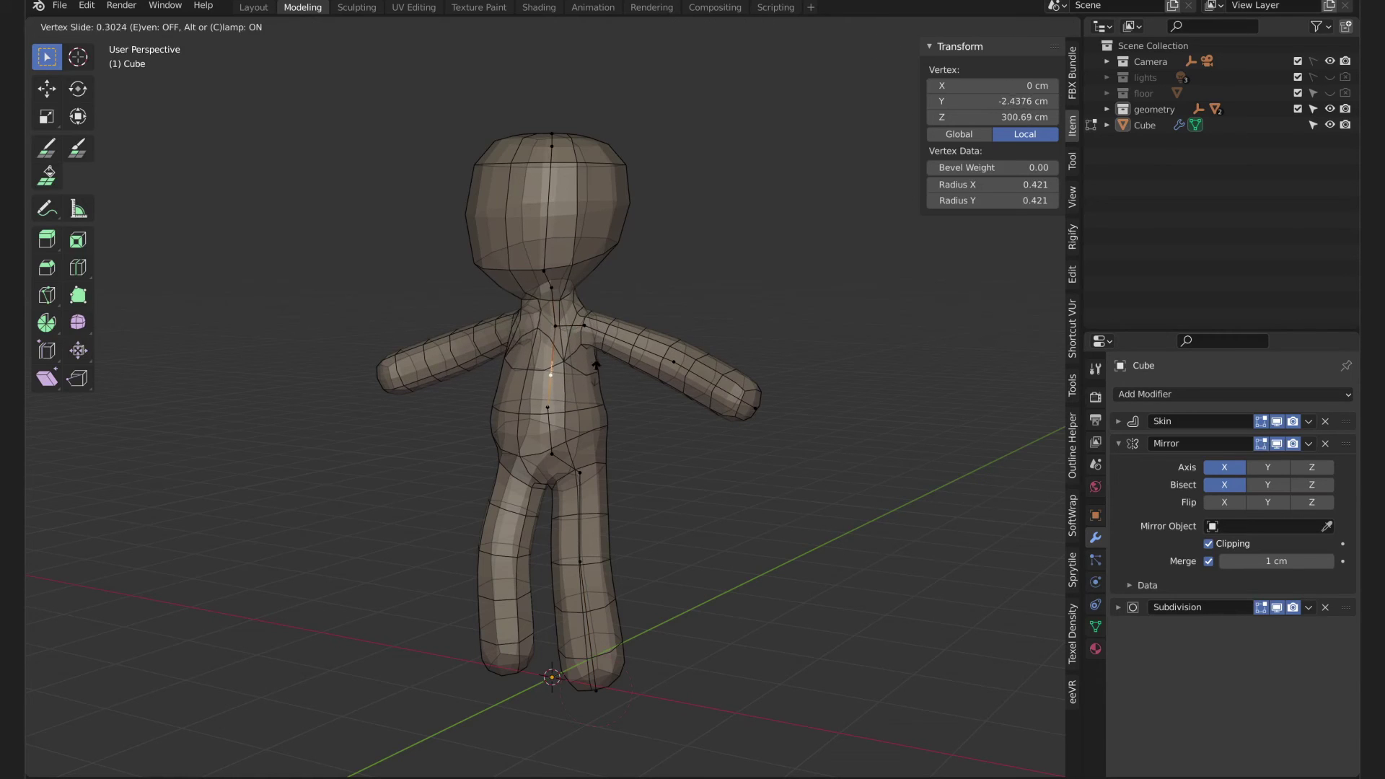
pyautogui.click(598, 364)
pyautogui.hotkey('alt', 'a')
pyautogui.hotkey('ctrl', 'z')
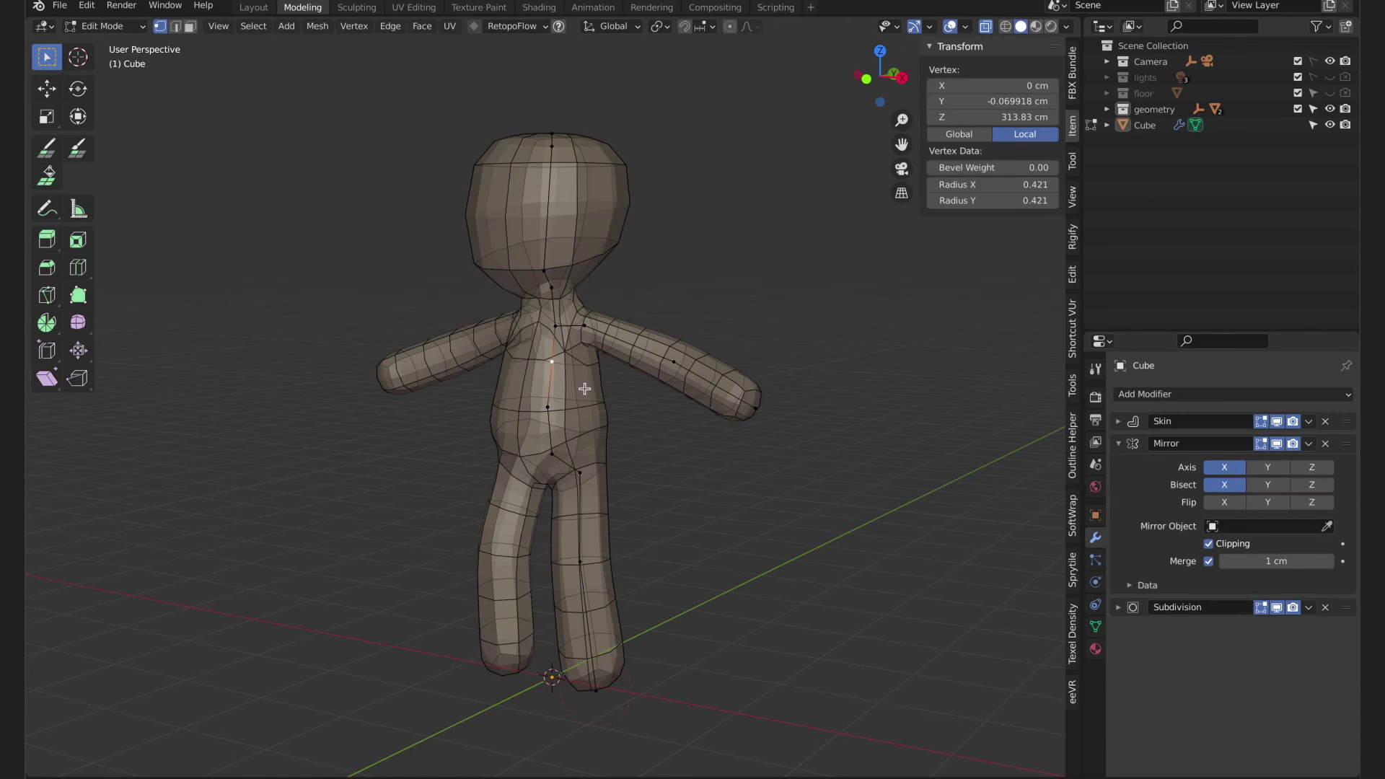
# Dissolve the extra chest vertex after trying shoulder and lower chest slides
pyautogui.click(584, 328)
pyautogui.hotkey('shift', 'v')
pyautogui.rightClick(633, 340)
pyautogui.click(547, 407)
pyautogui.hotkey('shift', 'v')
pyautogui.rightClick(554, 364)
pyautogui.hotkey('ctrl', 'x')
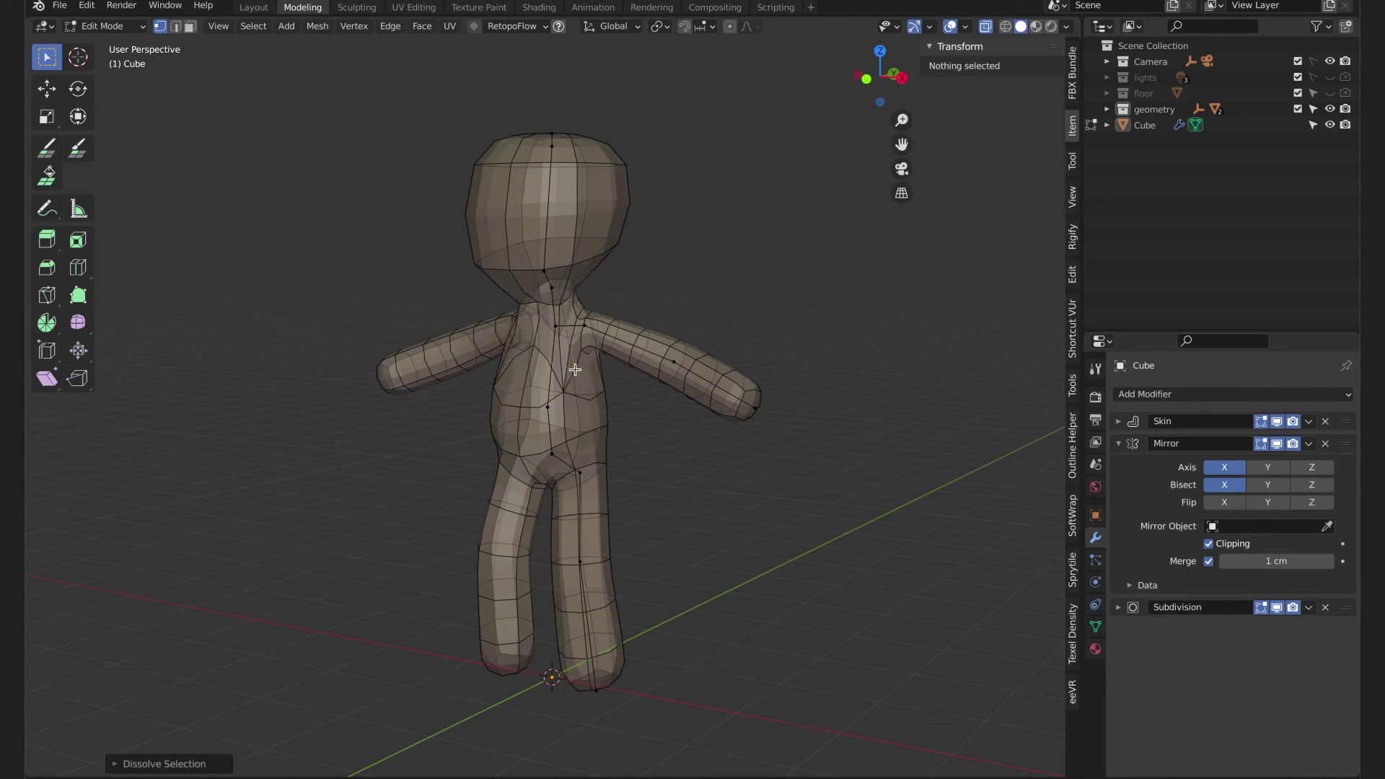
# Raise the chest vertex toward the neck and shrink the upper chest skin radius
pyautogui.click(554, 364)
pyautogui.hotkey('shift', 'v')
pyautogui.click(552, 361)
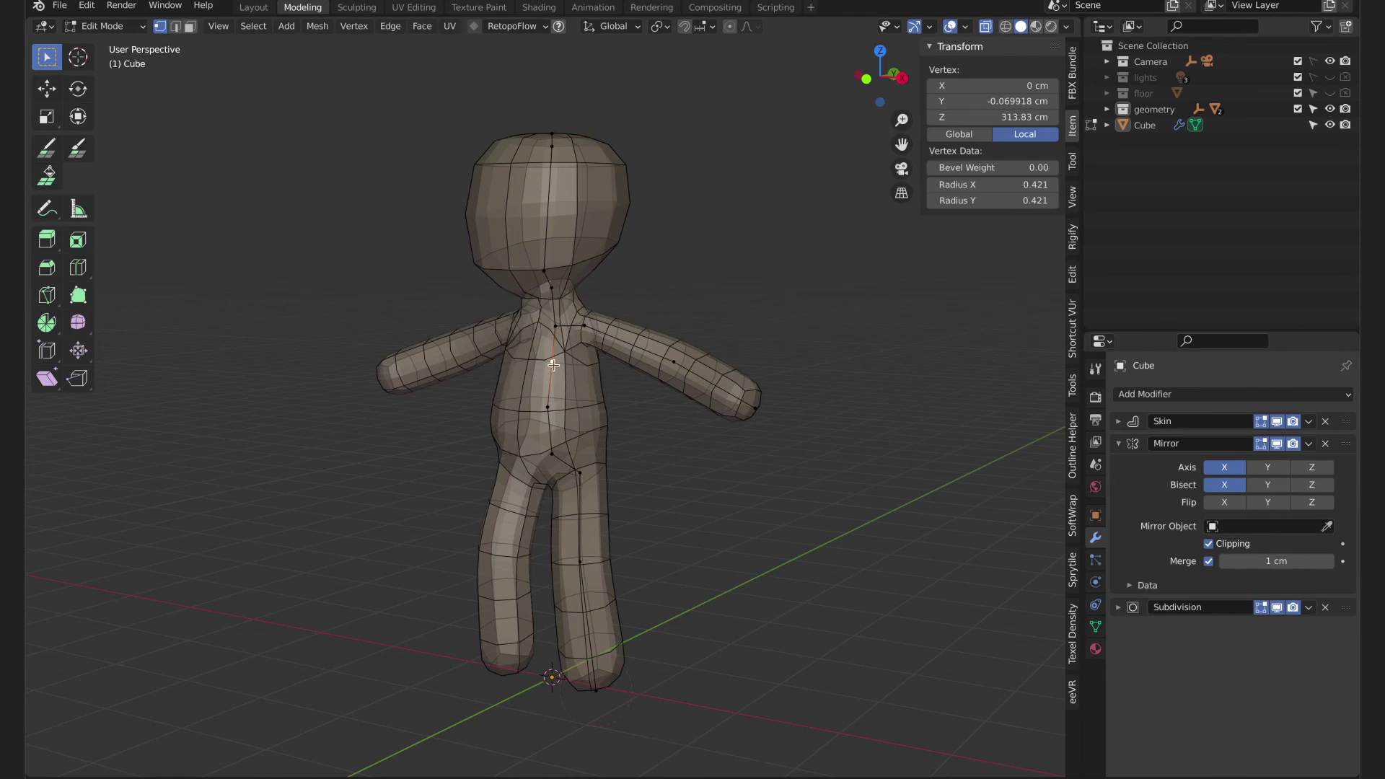
pyautogui.hotkey('shift', 'v')
pyautogui.click(570, 317)
pyautogui.hotkey('ctrl', 'a')
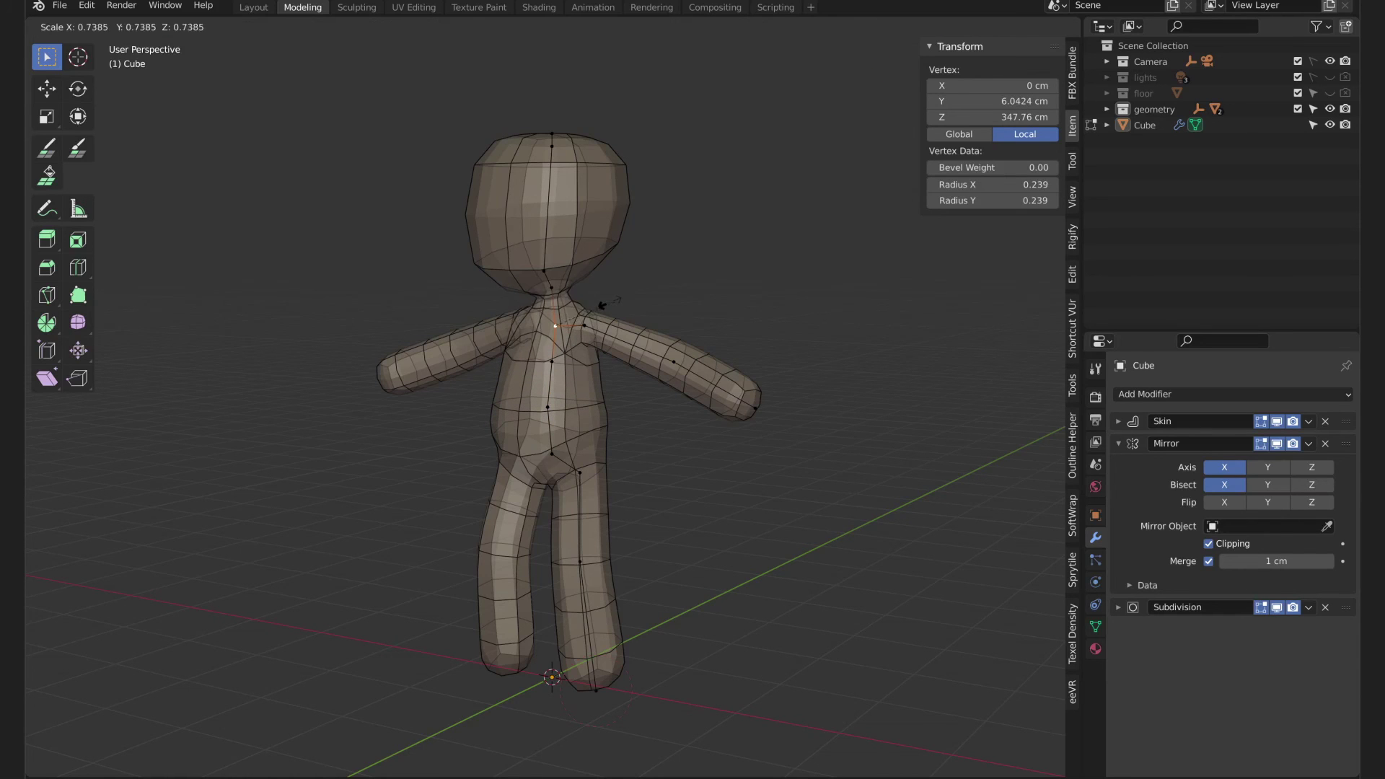
pyautogui.click(585, 309)
# Slide the chest vertex down the torso, set chest skin radius 0.421, then exit Edit Mode
pyautogui.moveTo(585, 309)
pyautogui.mouseDown(button='middle')
pyautogui.moveTo(609, 374)
pyautogui.moveTo(576, 371)
pyautogui.mouseUp(button='middle')
pyautogui.hotkey('shift', 'v')
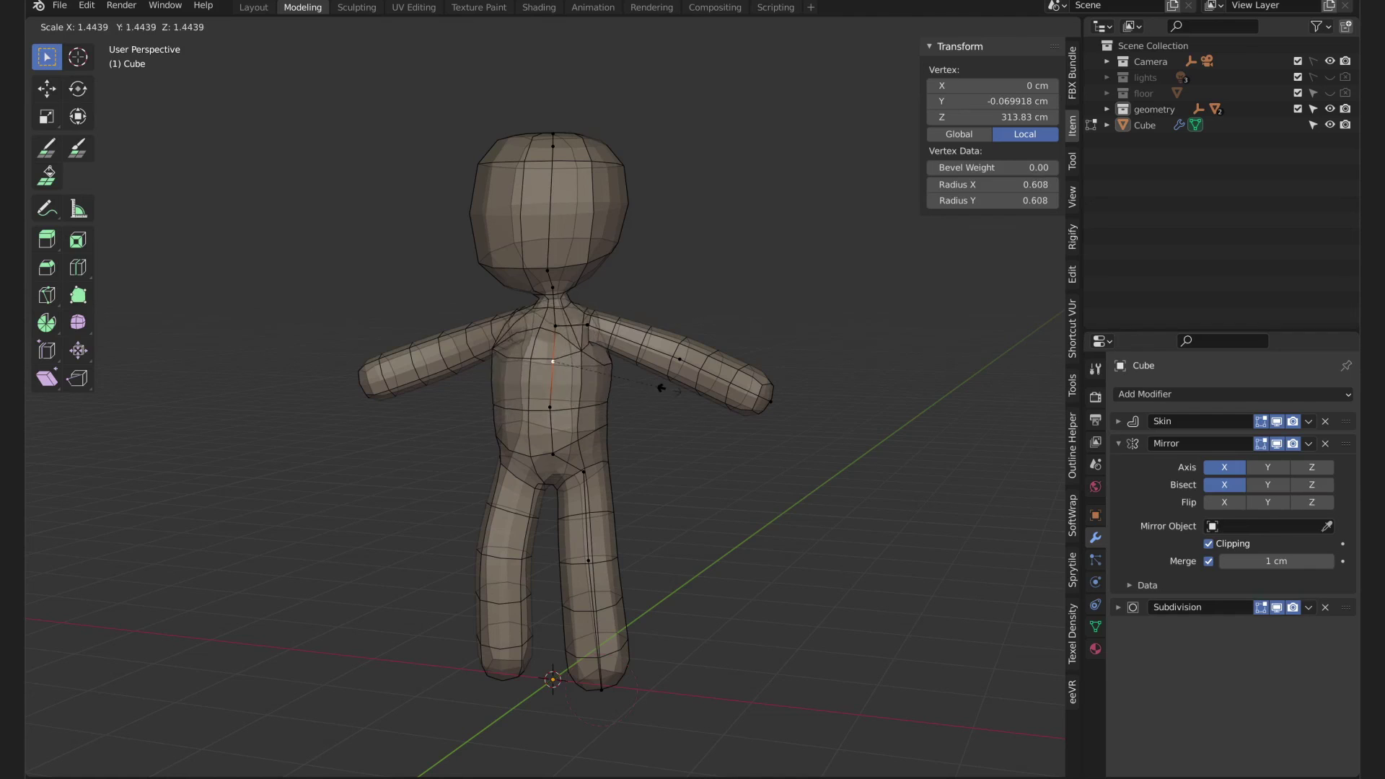
pyautogui.click(575, 408)
pyautogui.hotkey('ctrl', 'a')
pyautogui.click(626, 397)
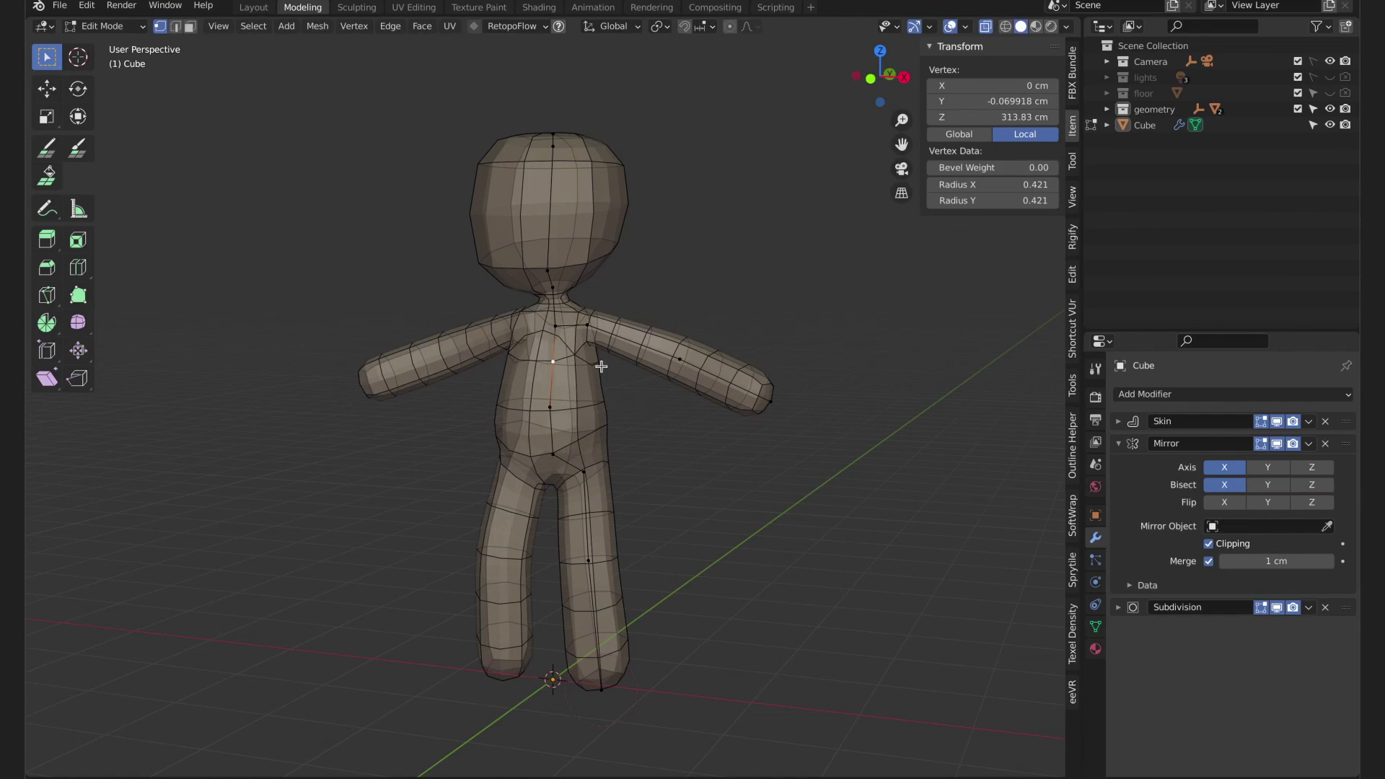
pyautogui.hotkey('shift', 'v')
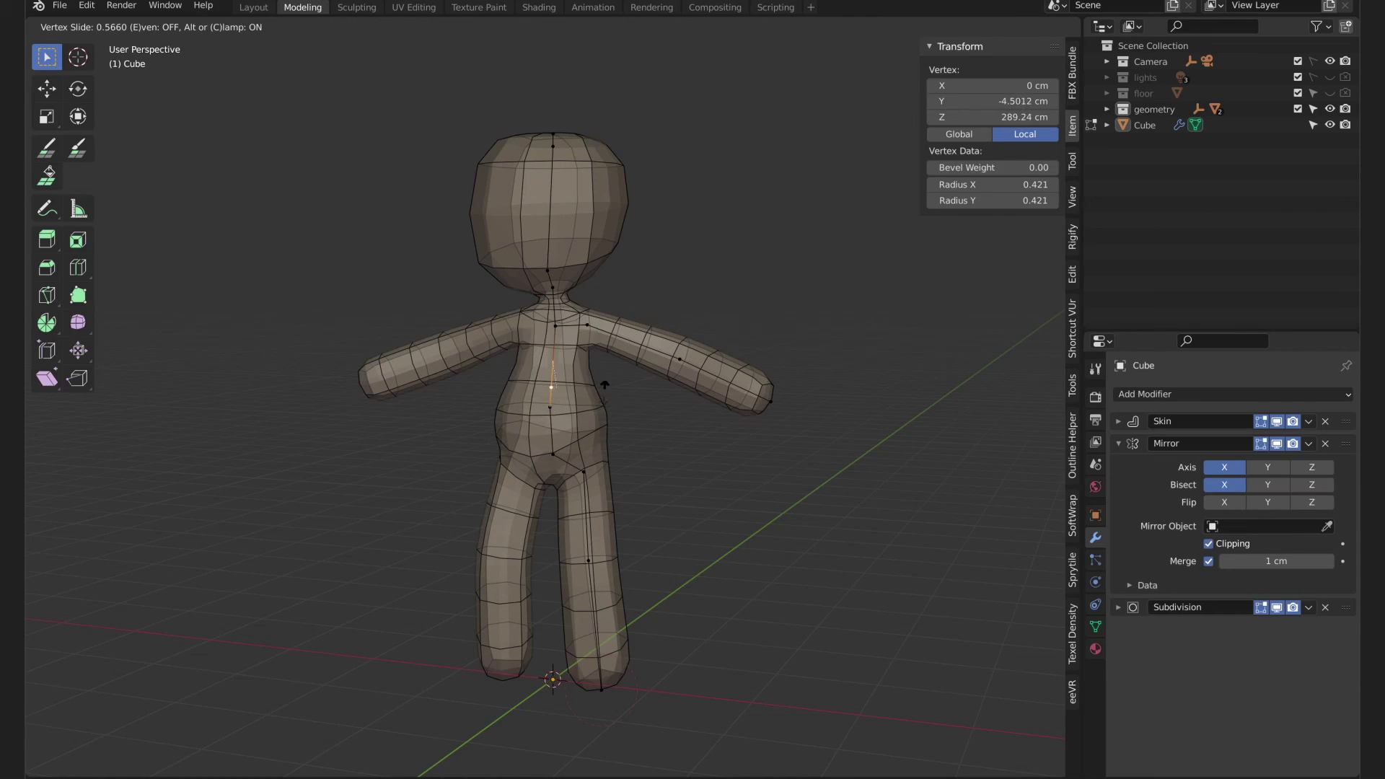
pyautogui.click(634, 454)
pyautogui.moveTo(634, 455)
pyautogui.mouseDown(button='middle')
pyautogui.moveTo(454, 442)
pyautogui.moveTo(671, 436)
pyautogui.moveTo(590, 396)
pyautogui.mouseUp(button='middle')
pyautogui.press('Tab')
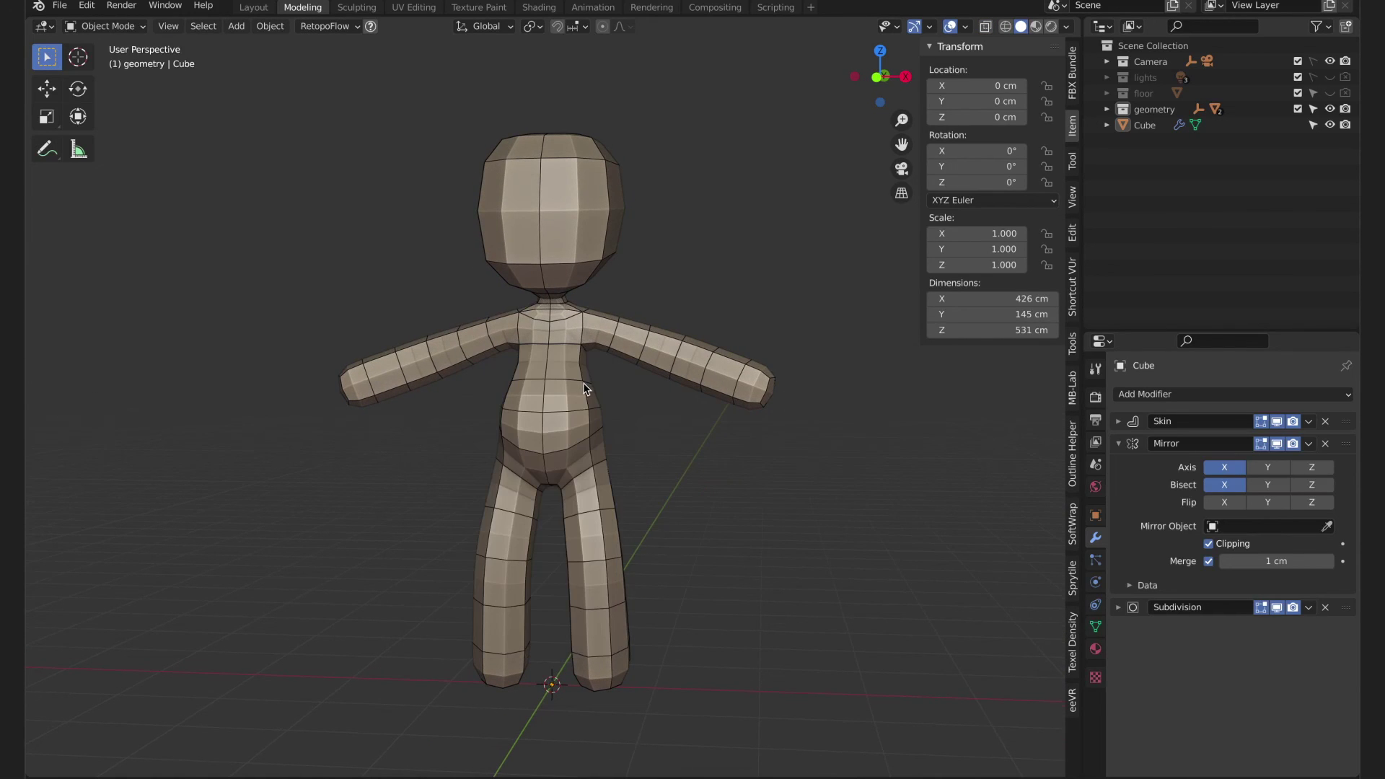
# Enable Auto Smooth at 180° and shade the character smooth
pyautogui.click(1094, 626)
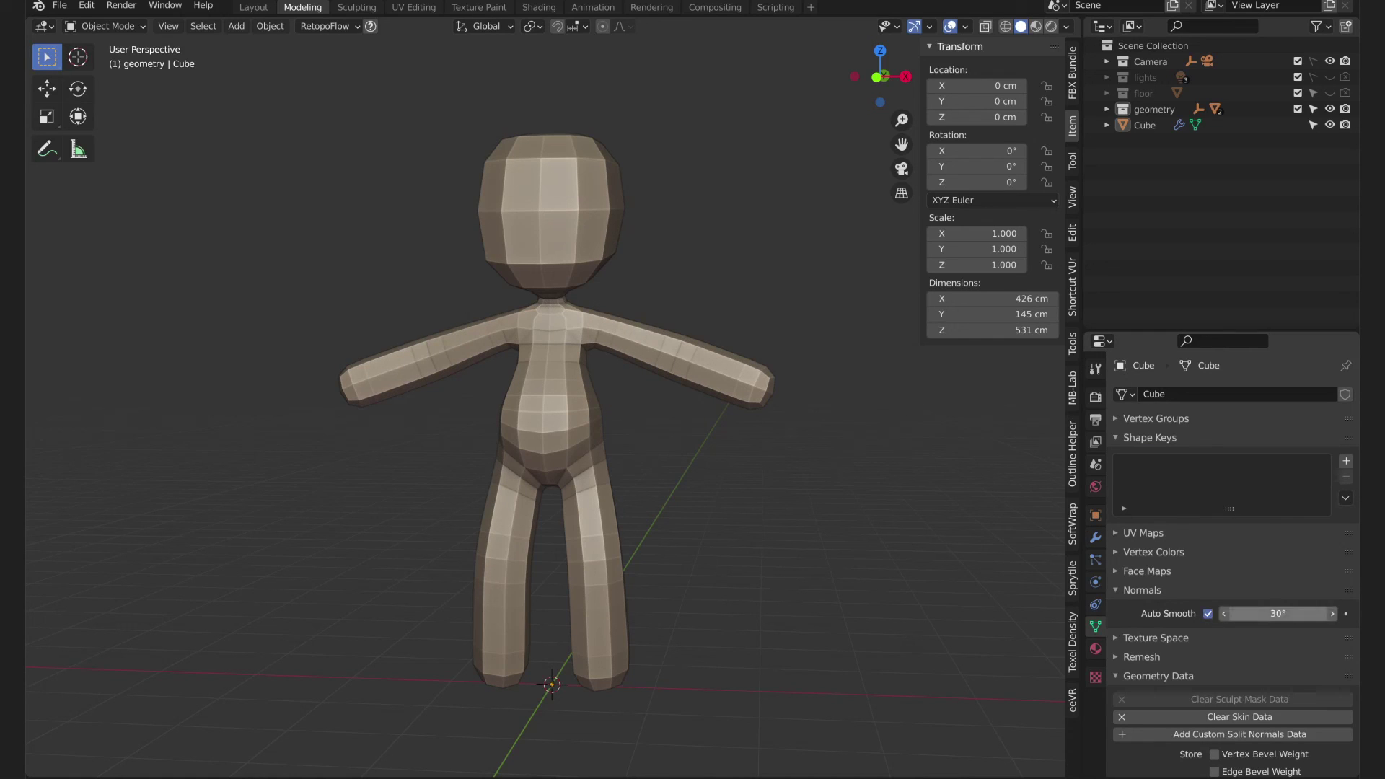
pyautogui.click(537, 327)
pyautogui.rightClick(537, 327)
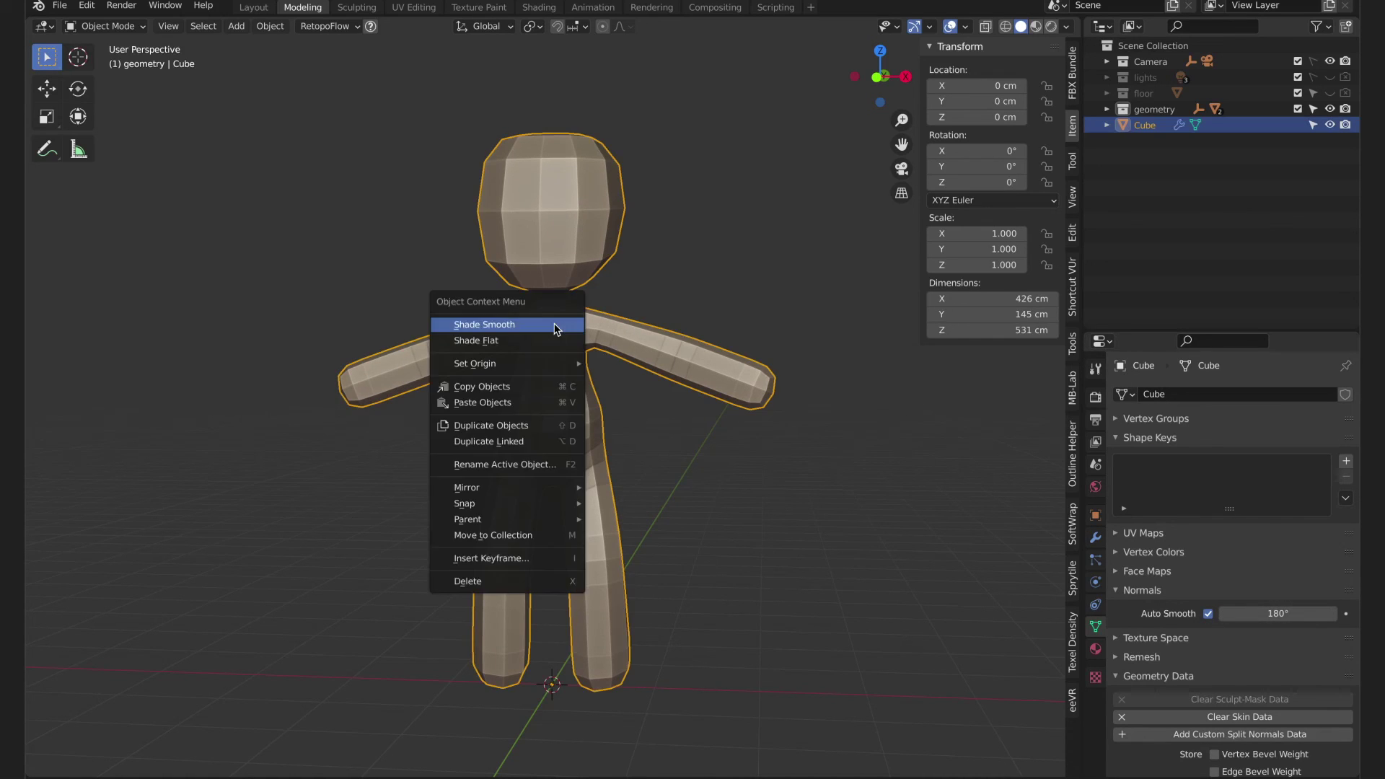
pyautogui.press('Escape')
pyautogui.press('Tab')
pyautogui.press('Tab')
pyautogui.rightClick(553, 325)
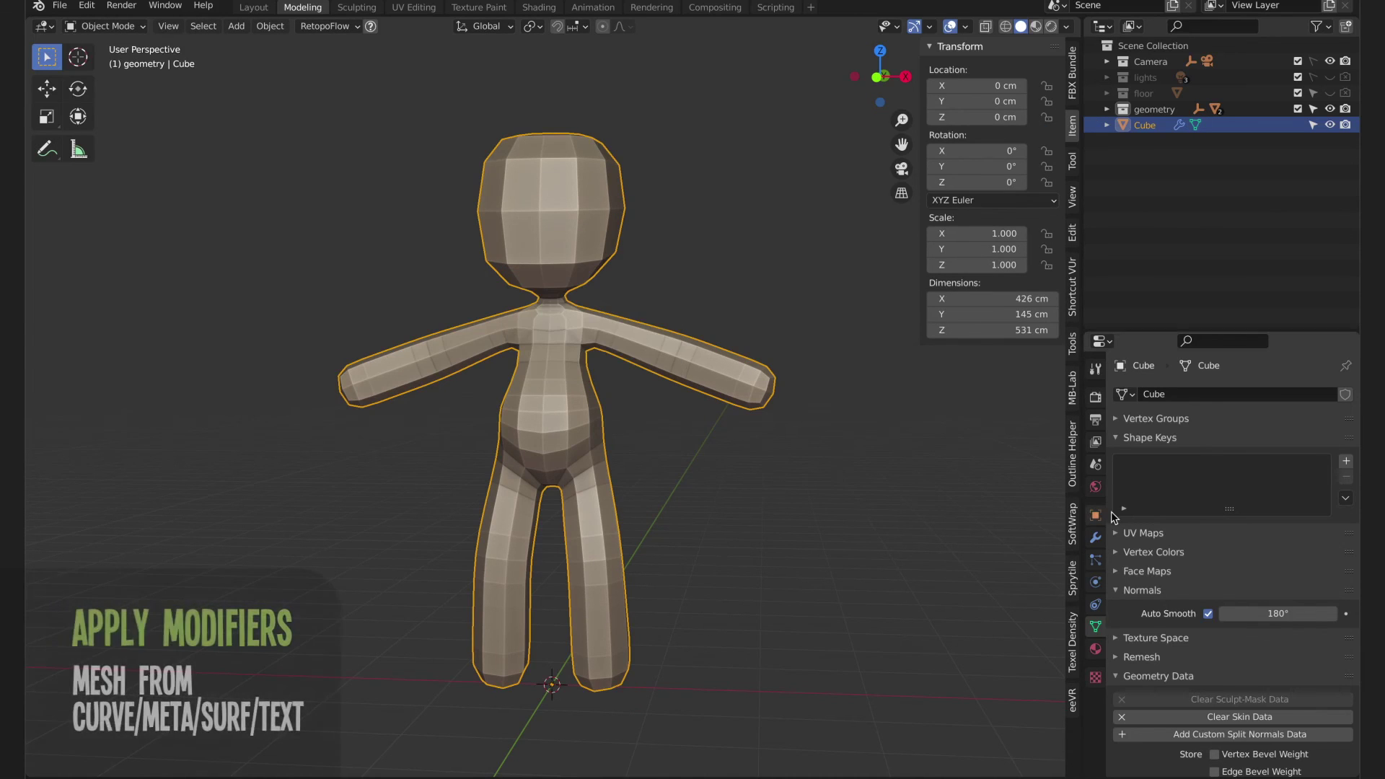
pyautogui.click(1095, 538)
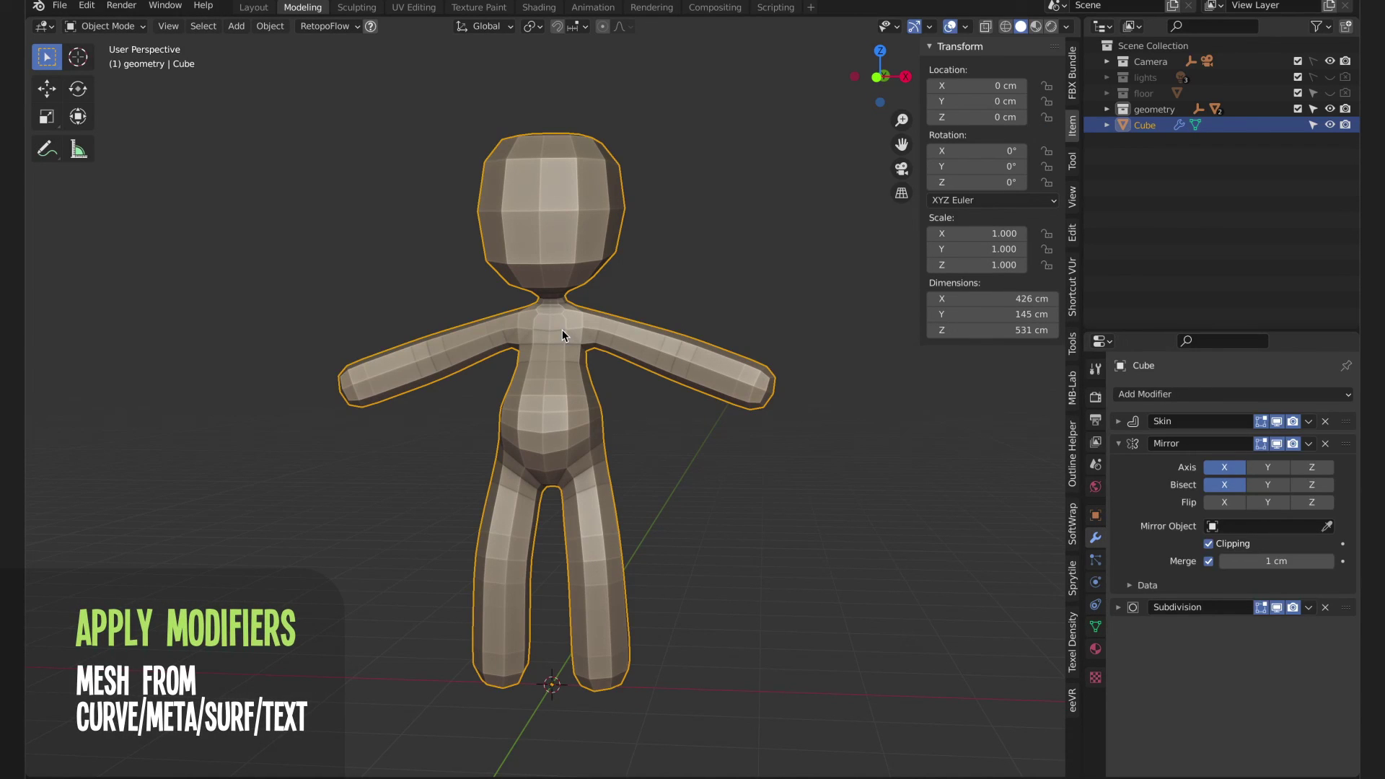
# Convert the character to a mesh via Quick Favorites, applying Skin, Mirror and Subdivision
pyautogui.press('q')
pyautogui.click(767, 379)
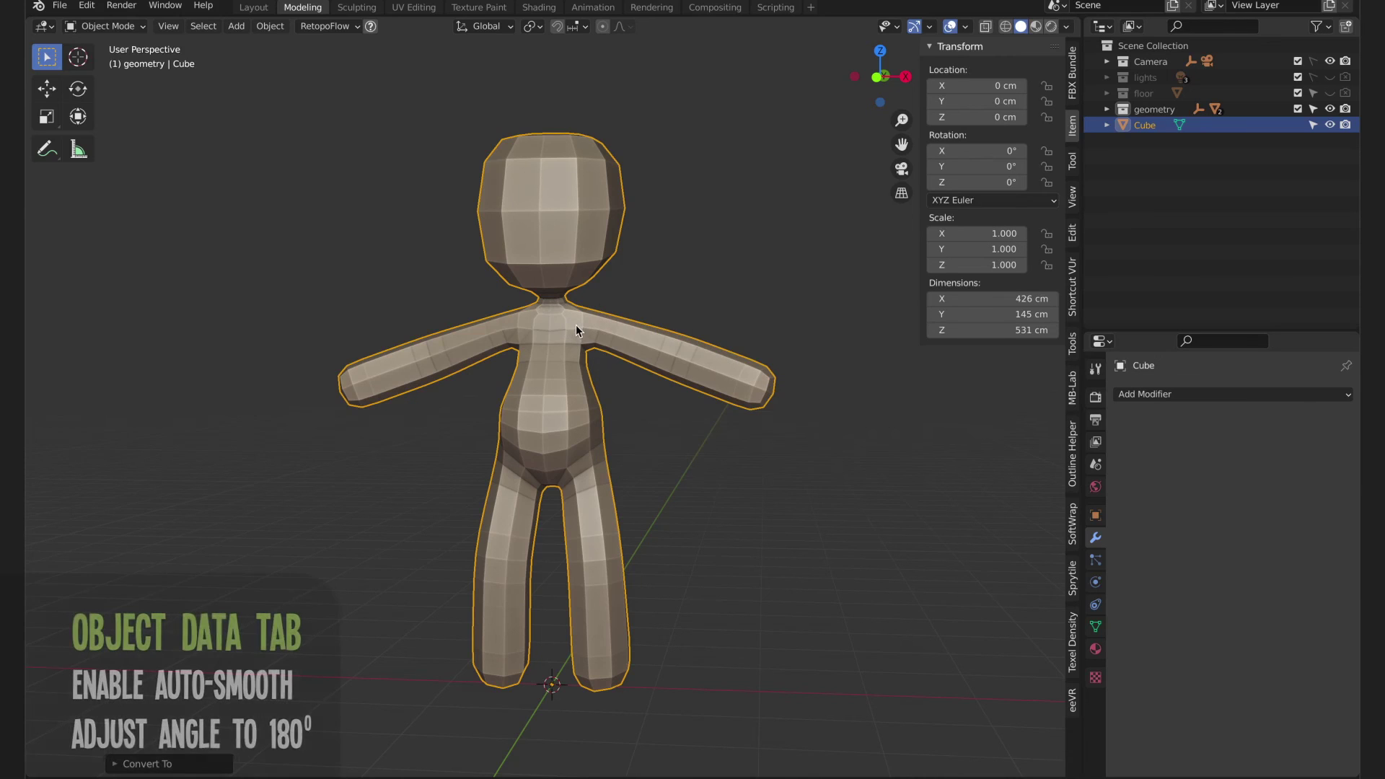
pyautogui.rightClick(576, 325)
pyautogui.click(575, 325)
pyautogui.moveTo(576, 324)
pyautogui.mouseDown(button='middle')
pyautogui.moveTo(521, 392)
pyautogui.moveTo(284, 396)
pyautogui.moveTo(686, 391)
pyautogui.mouseUp(button='middle')
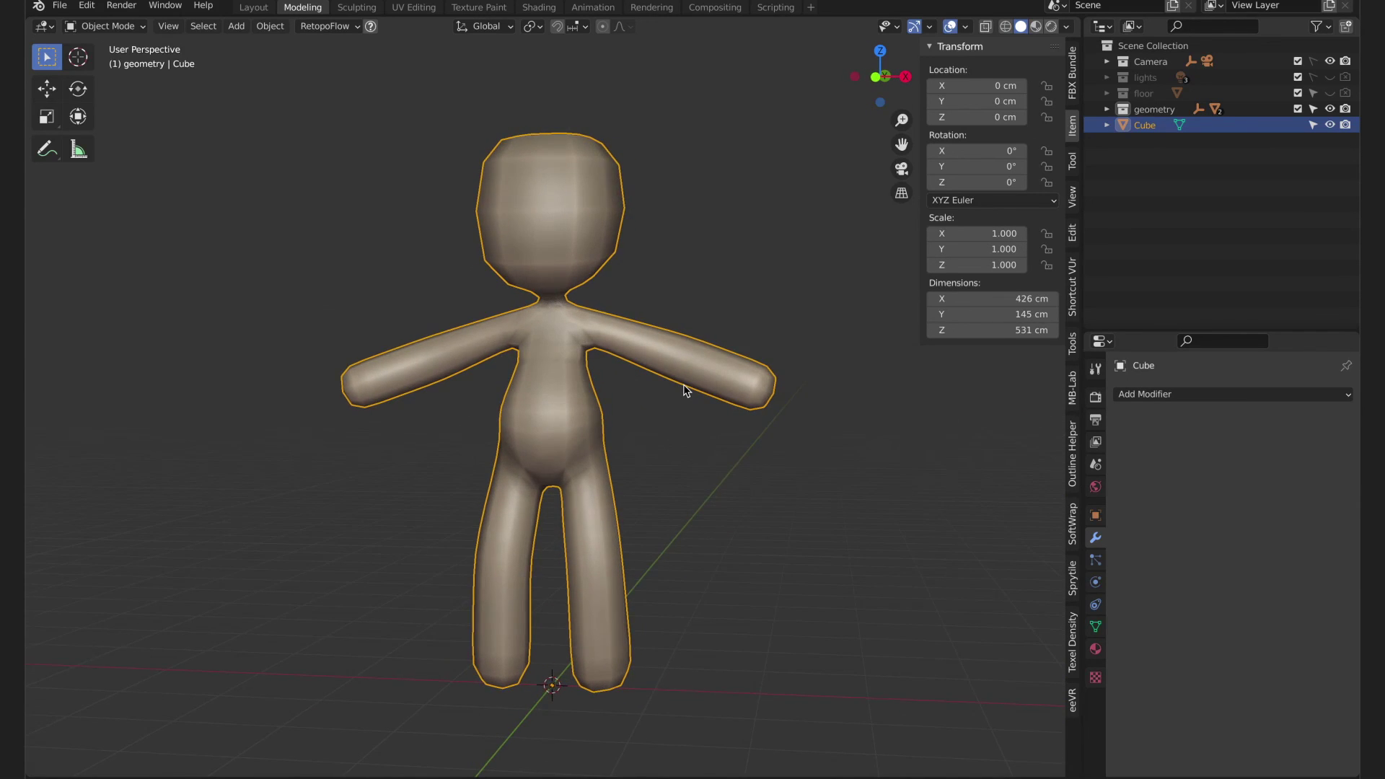